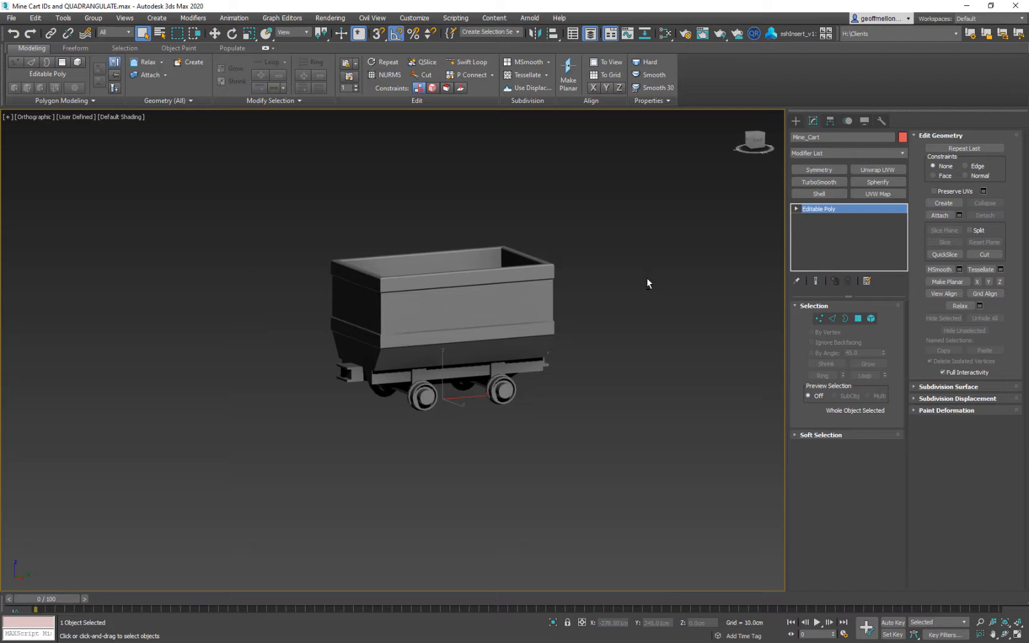
# - Add an Unwrap UVW modifier to the mine cart and open its UV editor beside the model
pyautogui.click(861, 171)
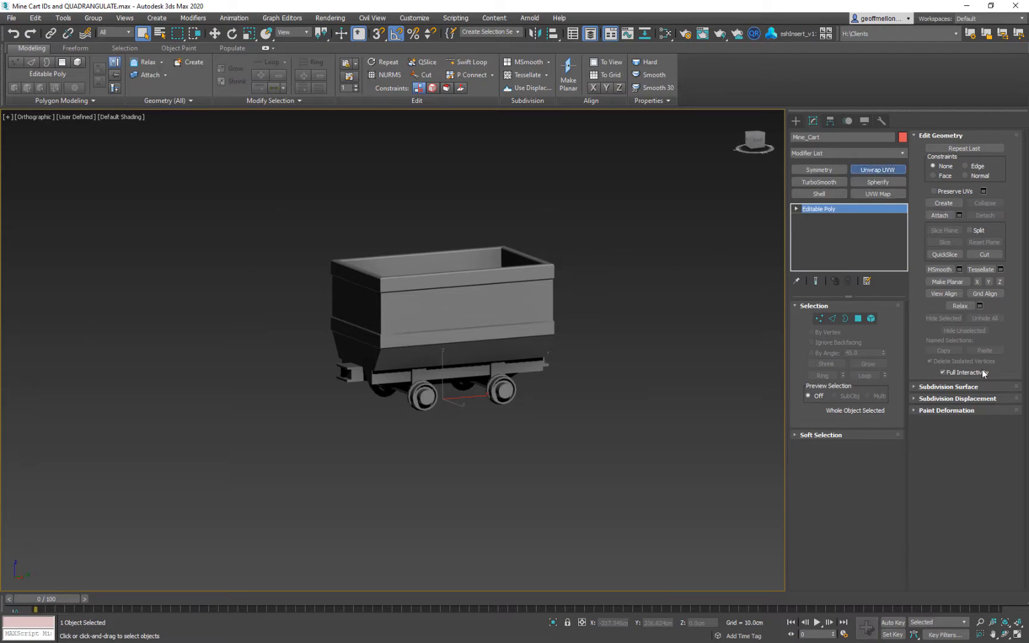
pyautogui.click(857, 530)
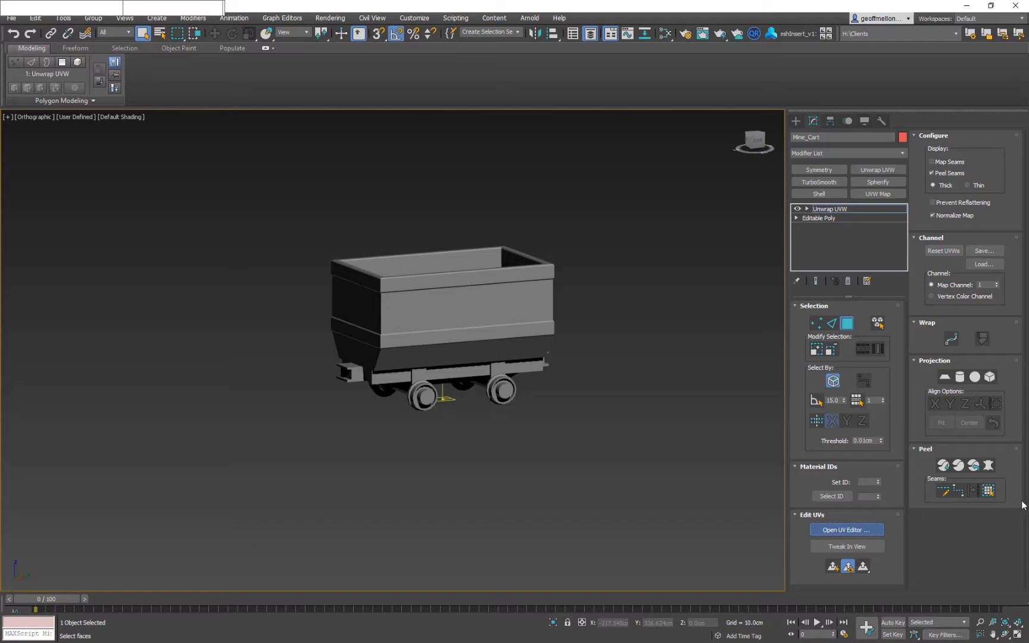
pyautogui.moveTo(655, 100); pyautogui.dragTo(112, 110)
pyautogui.moveTo(553, 238); pyautogui.dragTo(698, 232, button='middle')
pyautogui.moveTo(119, 110); pyautogui.dragTo(239, 123)
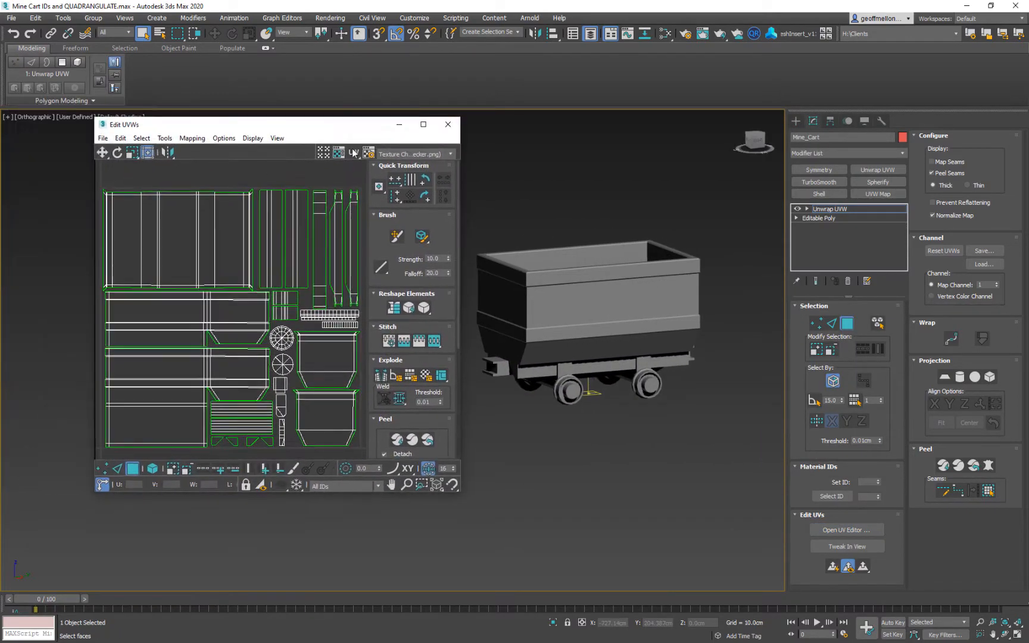
# - Select the whole lower body-panel UV shell as an element to identify the matching faces on the cart
pyautogui.click(153, 468)
pyautogui.click(184, 429)
pyautogui.moveTo(646, 300); pyautogui.dragTo(622, 310, button='middle')
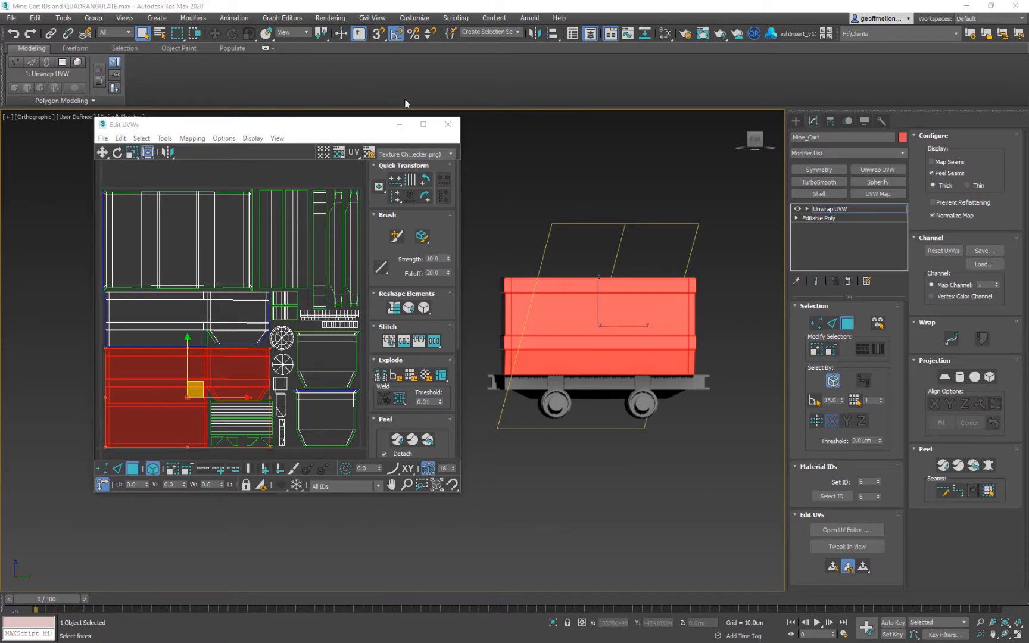
# - Render the cart's UVW template at 1024 × 1024 with the default edge and fill settings
pyautogui.moveTo(340, 123); pyautogui.dragTo(408, 118)
pyautogui.click(232, 135)
pyautogui.click(280, 330)
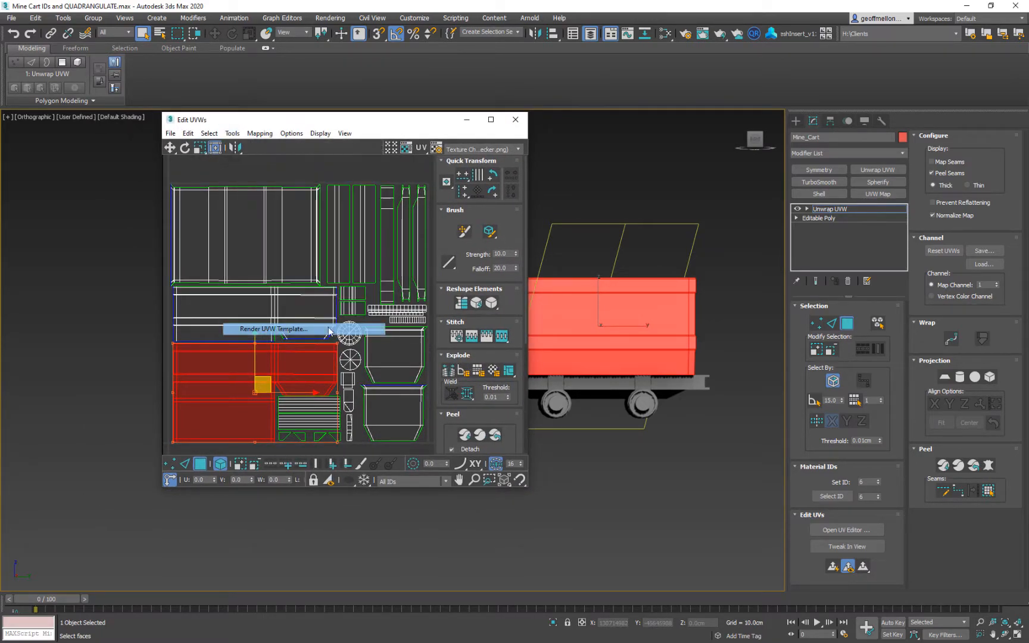
pyautogui.click(199, 344)
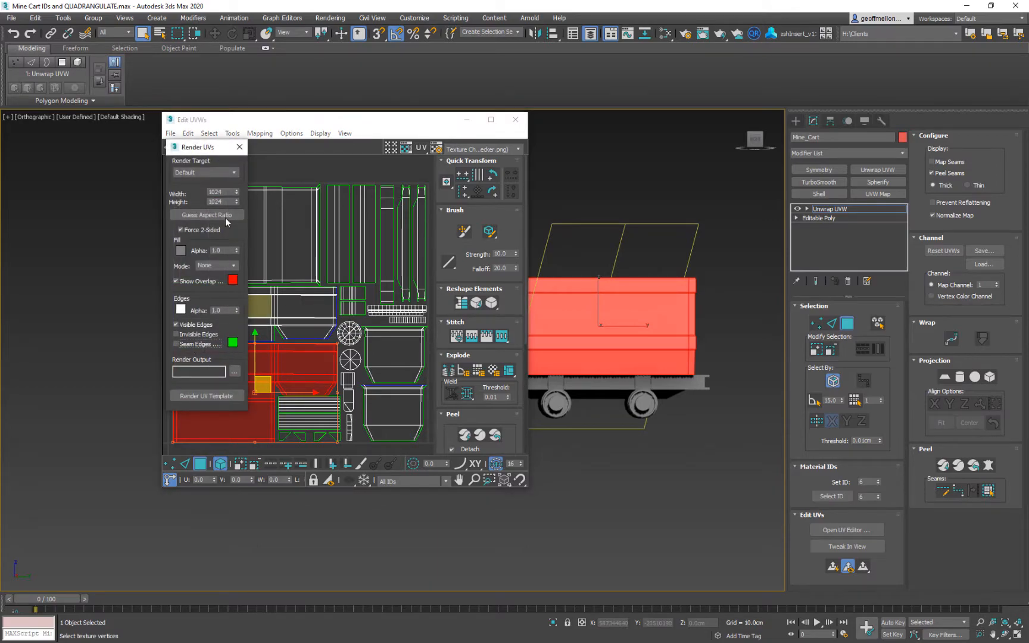
pyautogui.click(213, 395)
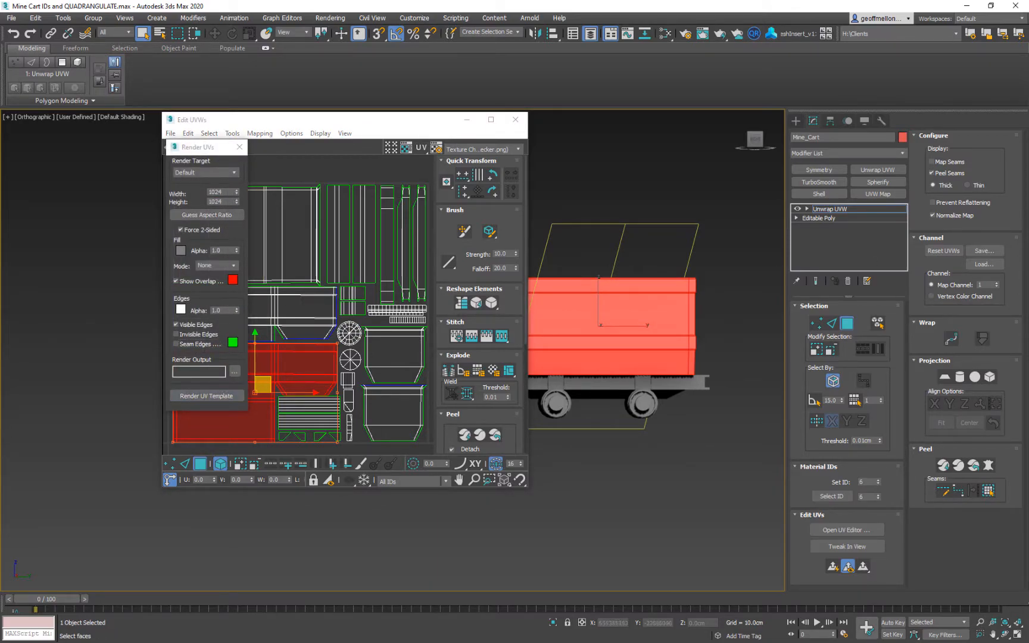
pyautogui.moveTo(1028, 318); pyautogui.dragTo(435, 47)
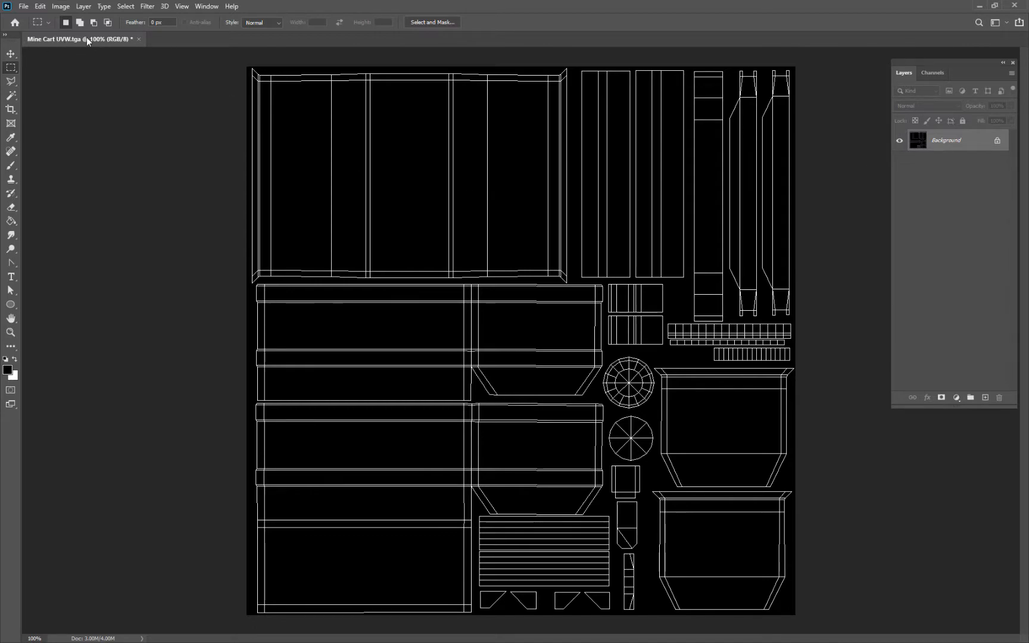
# - In Photoshop, load the Alpha 1 channel of Mine Cart UVW.tga as a selection and copy the wireframe lines to a new layer
pyautogui.click(932, 73)
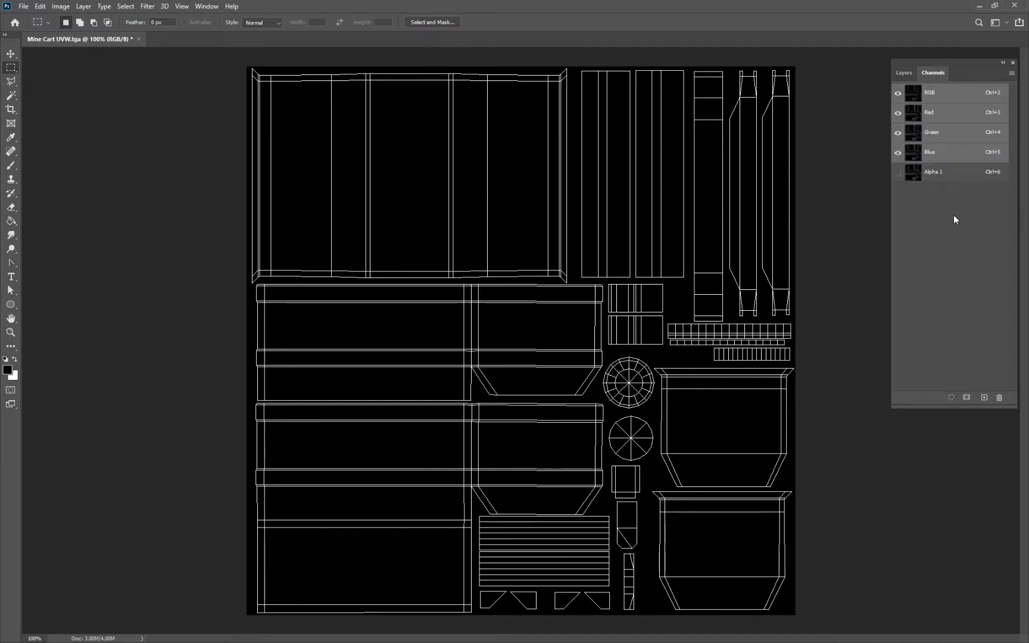
pyautogui.click(911, 173)
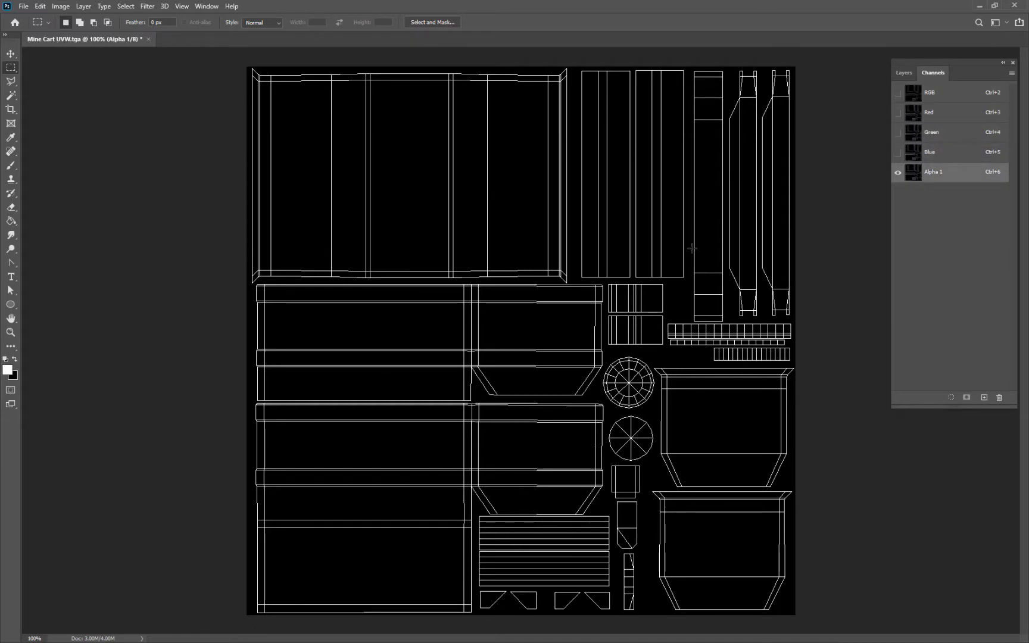
pyautogui.keyDown('ctrl'); pyautogui.click(913, 173); pyautogui.keyUp('ctrl')
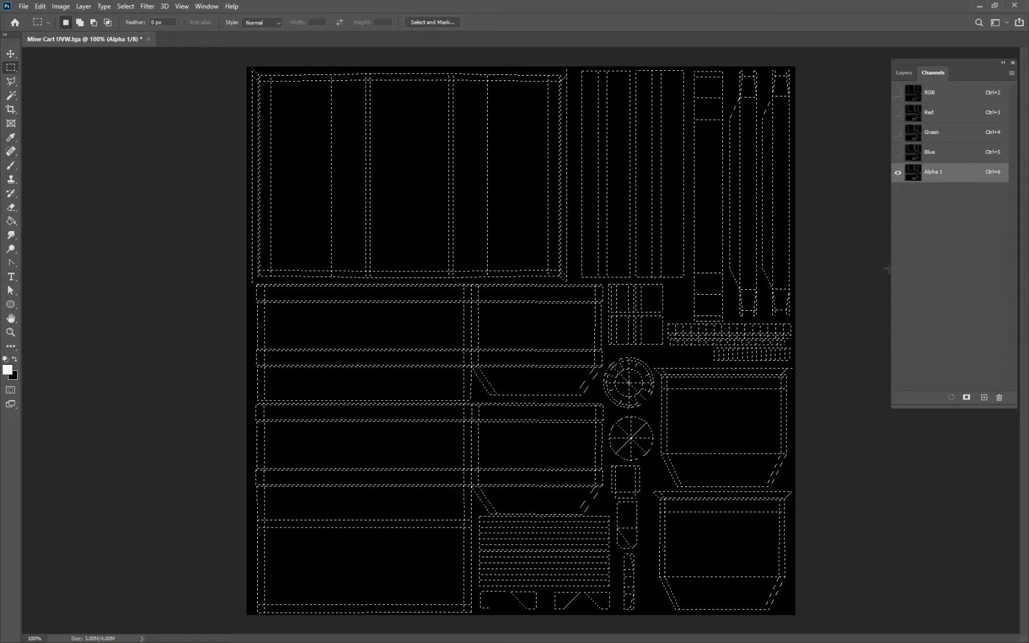
pyautogui.hotkey('ctrl', '2')
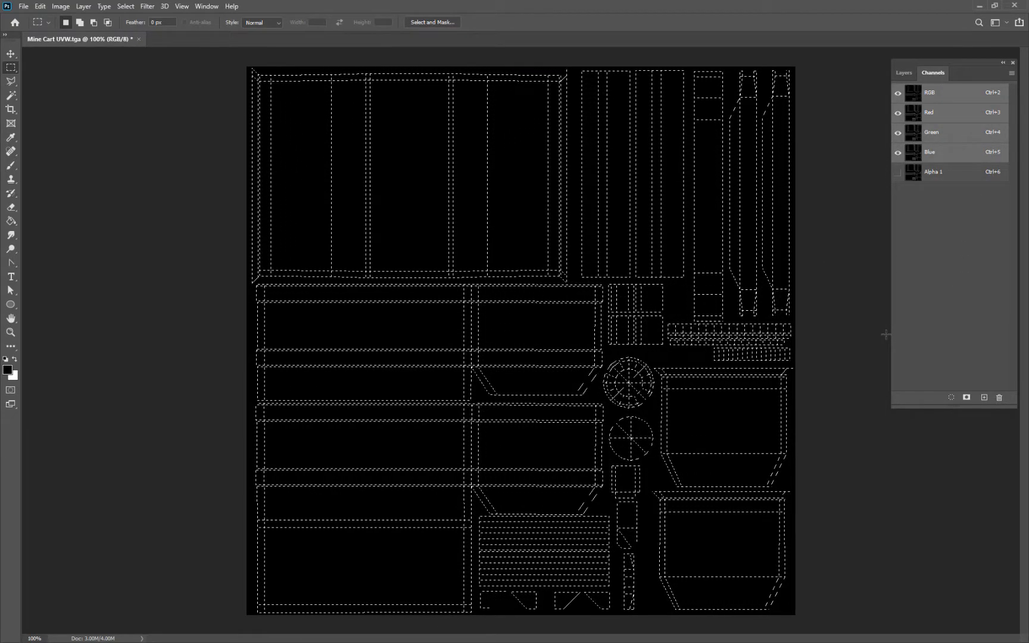
pyautogui.hotkey('ctrl', 'j')
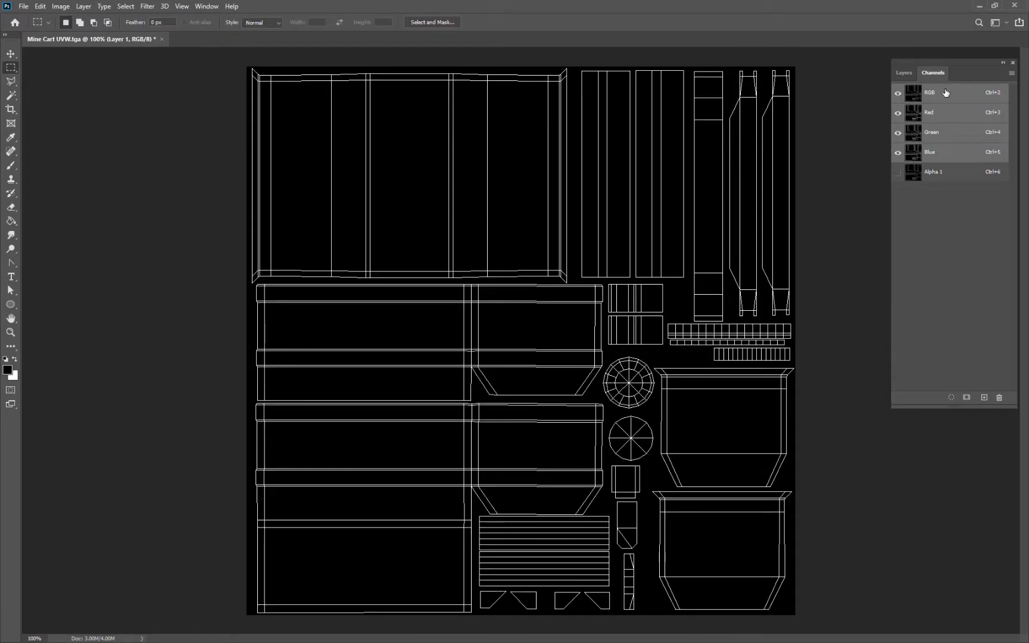
# - Hide the Background layer and add a black-filled layer beneath the wireframe layer, checking it by toggling the wireframe
pyautogui.click(903, 72)
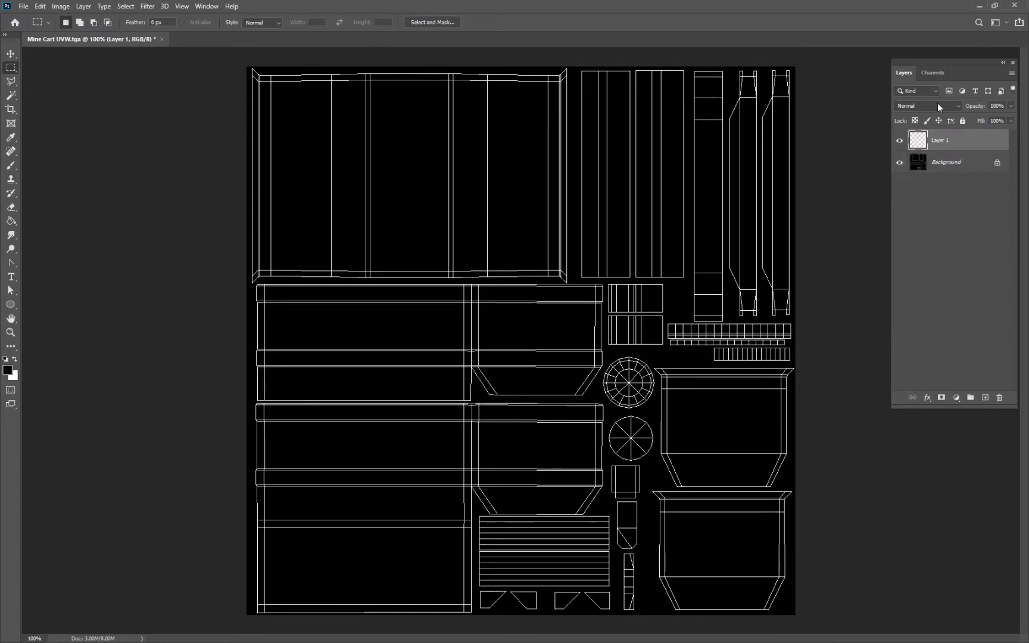
pyautogui.click(899, 163)
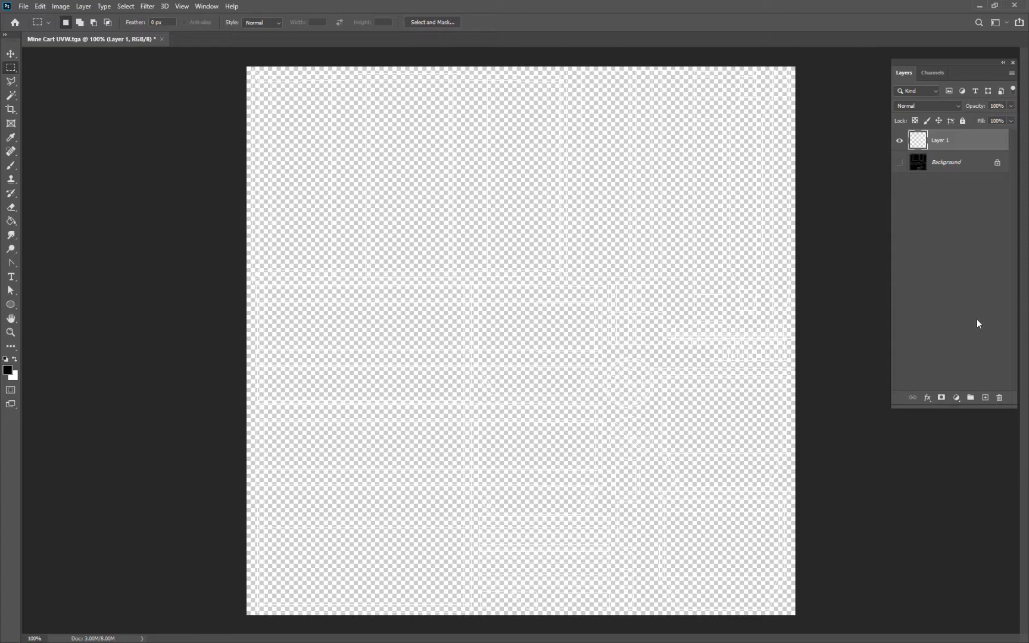
pyautogui.click(985, 398)
pyautogui.moveTo(958, 140); pyautogui.dragTo(955, 185)
pyautogui.hotkey('shift', 'BackSpace')
pyautogui.click(392, 148)
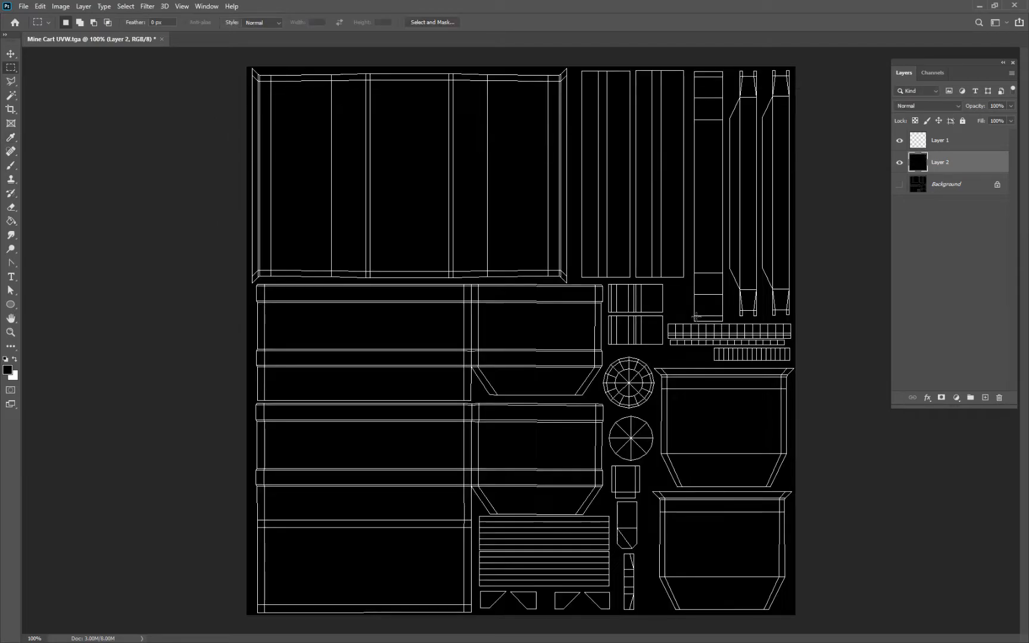
pyautogui.click(899, 140)
pyautogui.click(899, 140)
pyautogui.click(899, 140)
pyautogui.click(899, 141)
# - Brush a small white sideways smiley over the cart's lower body-panel shell on a new layer beneath the wireframe
pyautogui.click(985, 397)
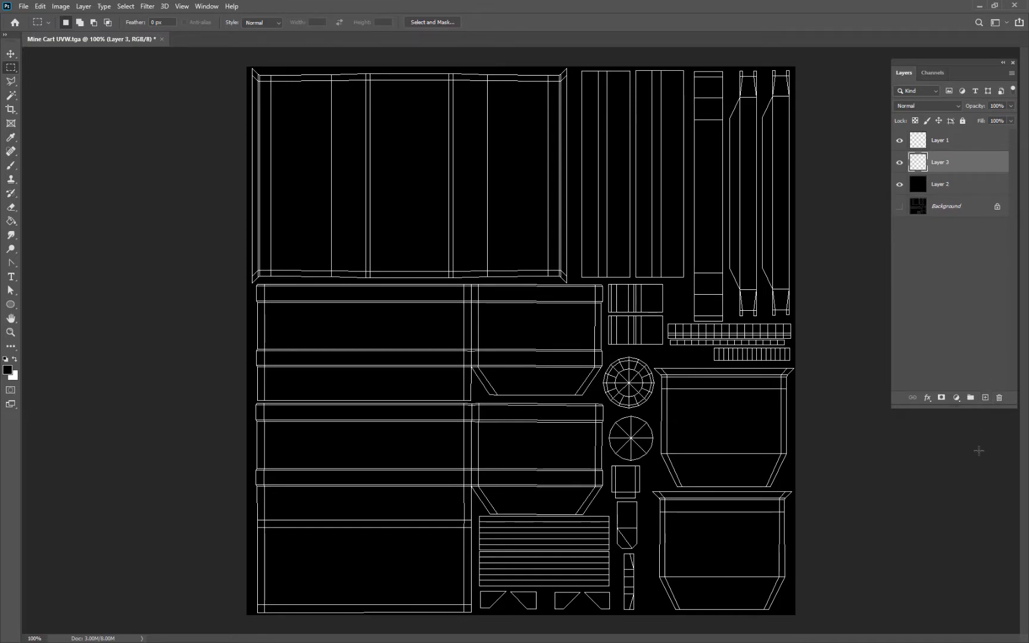
pyautogui.press('b')
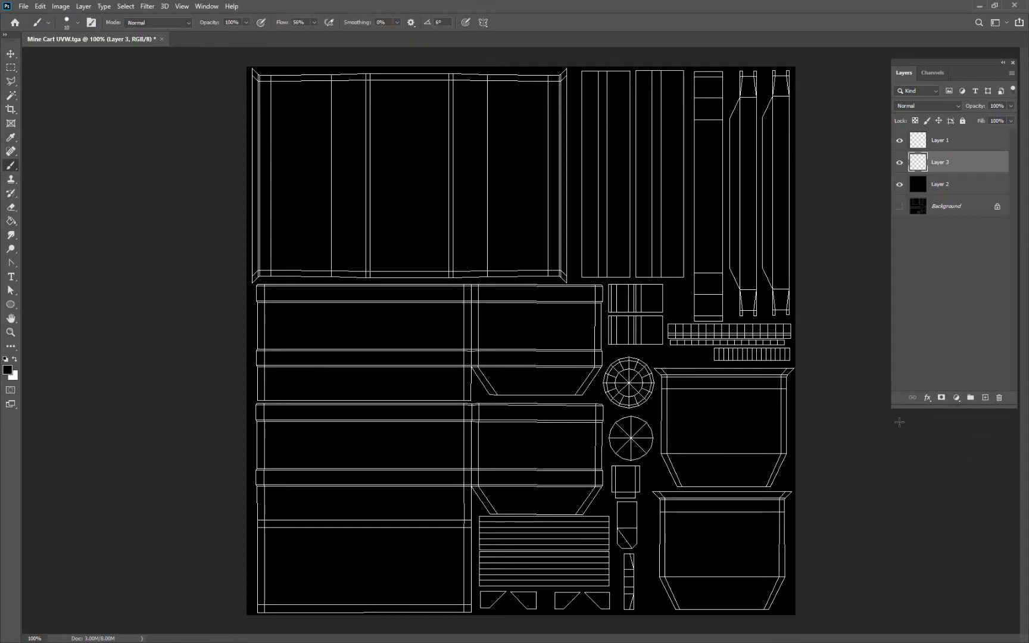
pyautogui.press('x')
pyautogui.moveTo(409, 433)
pyautogui.mouseDown()
pyautogui.moveTo(409, 462)
pyautogui.moveTo(391, 465)
pyautogui.mouseUp()
pyautogui.moveTo(393, 431); pyautogui.dragTo(375, 446)
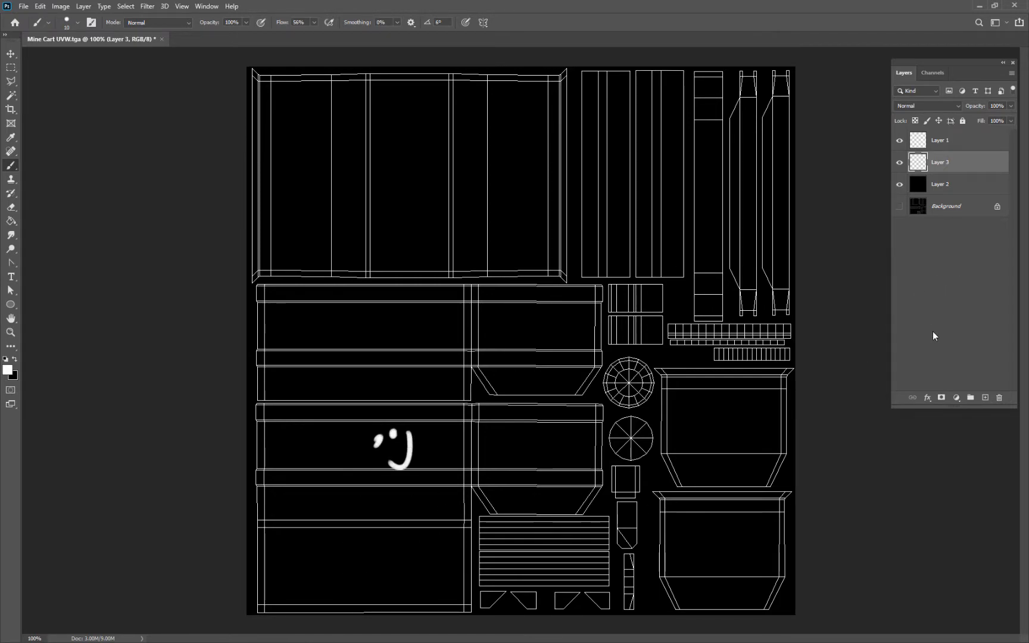
# - Hide the wireframe layer and save the document as Mine Cart test.psd in the Textures folder
pyautogui.click(899, 141)
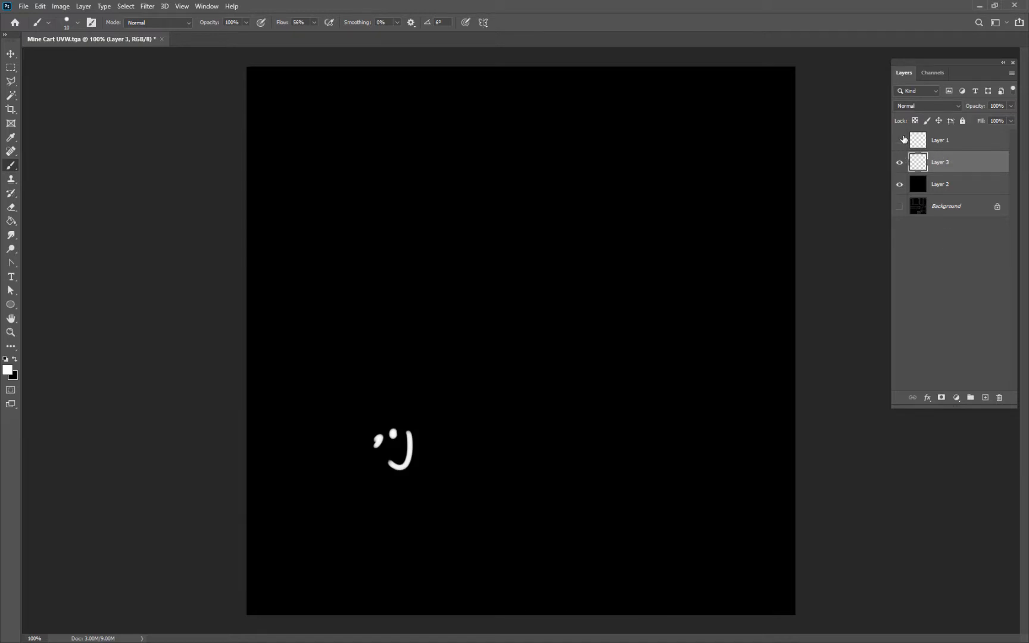
pyautogui.hotkey('ctrl', 'shift', 's')
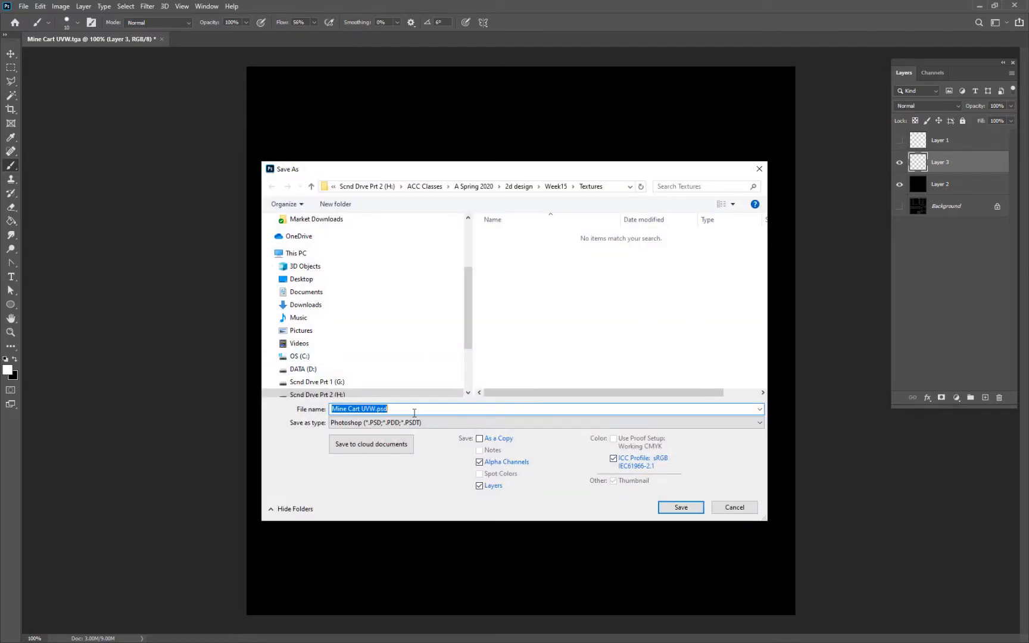
pyautogui.click(375, 409)
pyautogui.moveTo(375, 409); pyautogui.dragTo(362, 409)
pyautogui.write('Tex')
pyautogui.press('Return')
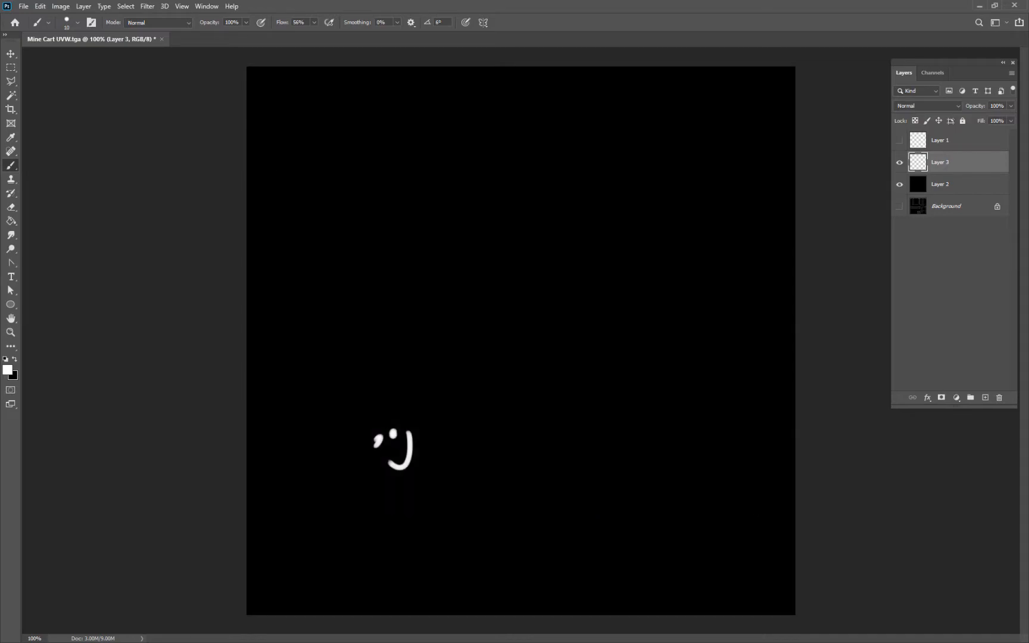
pyautogui.click(636, 184)
# - Return to 3ds Max, close the rendered template and UV editor, and leave the Unwrap UVW polygon selection level
pyautogui.click(977, 3)
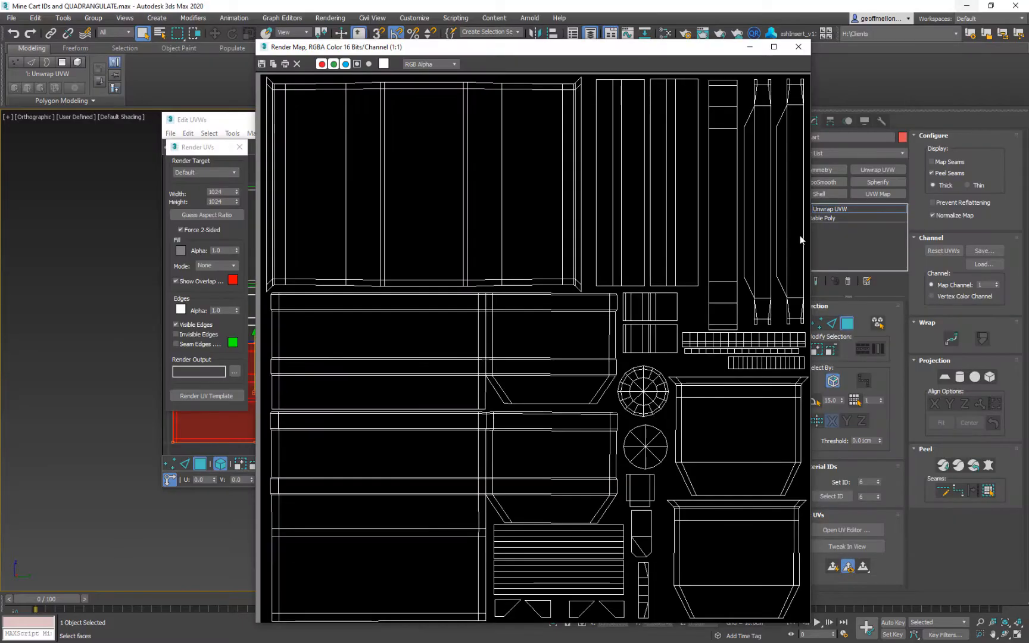
pyautogui.click(798, 47)
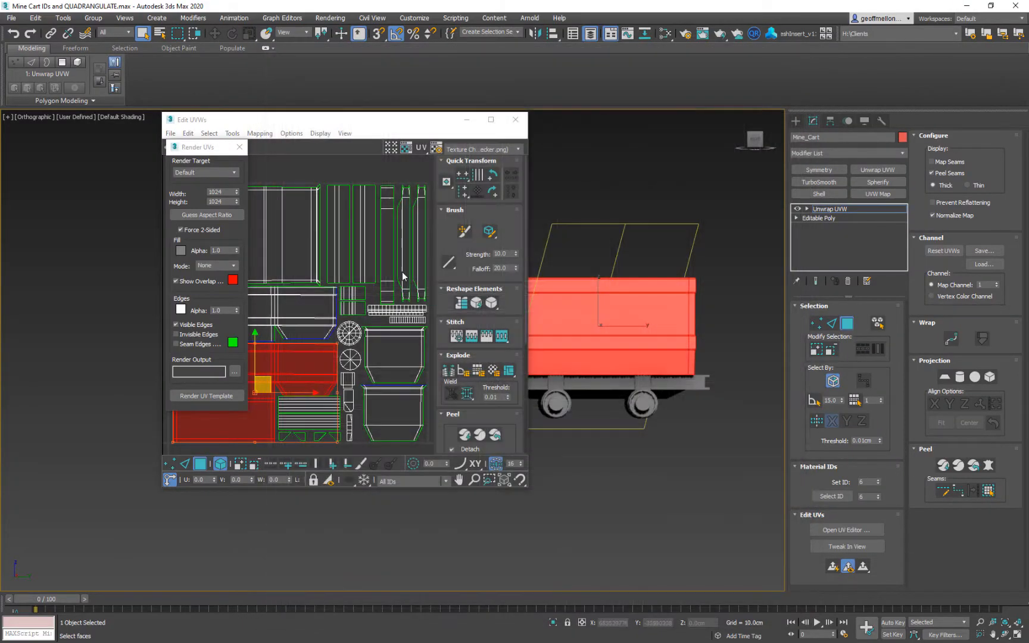
pyautogui.click(515, 120)
pyautogui.press('z')
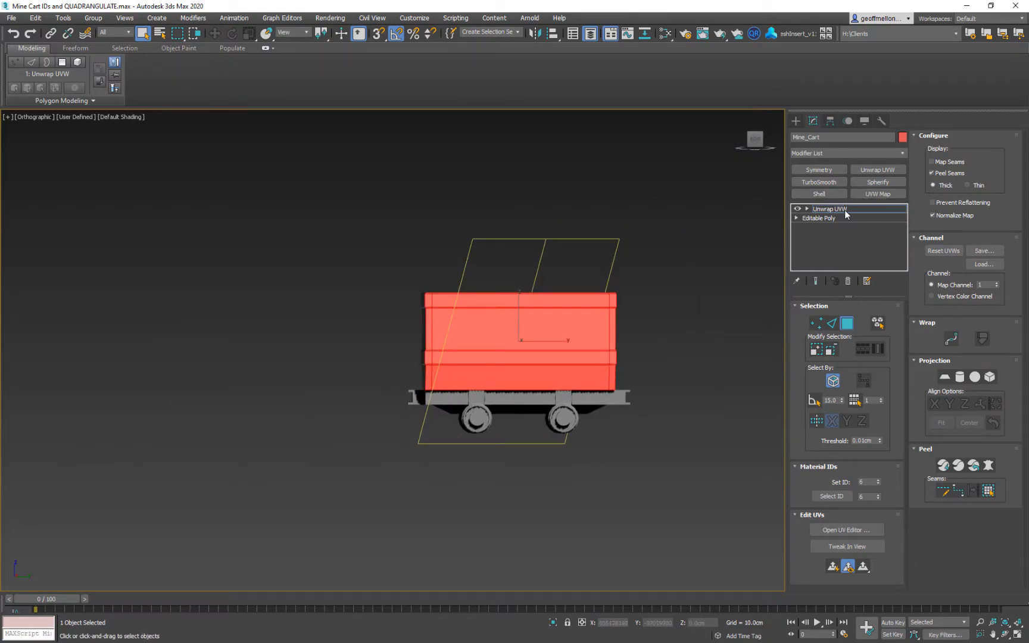
pyautogui.click(844, 210)
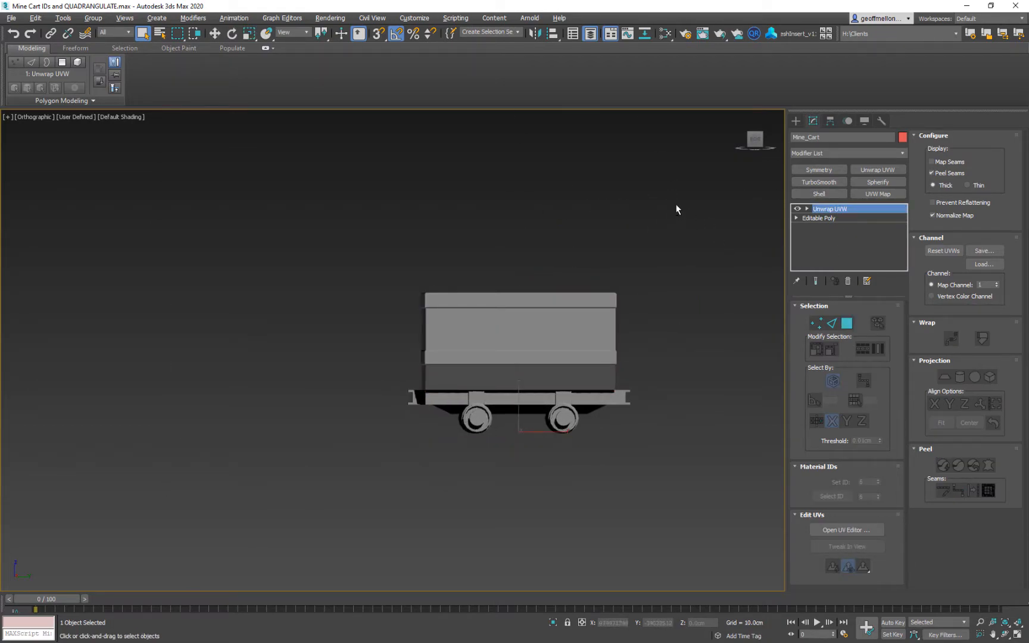
# - Connect a Bitmap using Mine Cart test.psd with collapsed layers to the Diffuse Color of the Minecart material
pyautogui.press('m')
pyautogui.moveTo(645, 115); pyautogui.dragTo(857, 81)
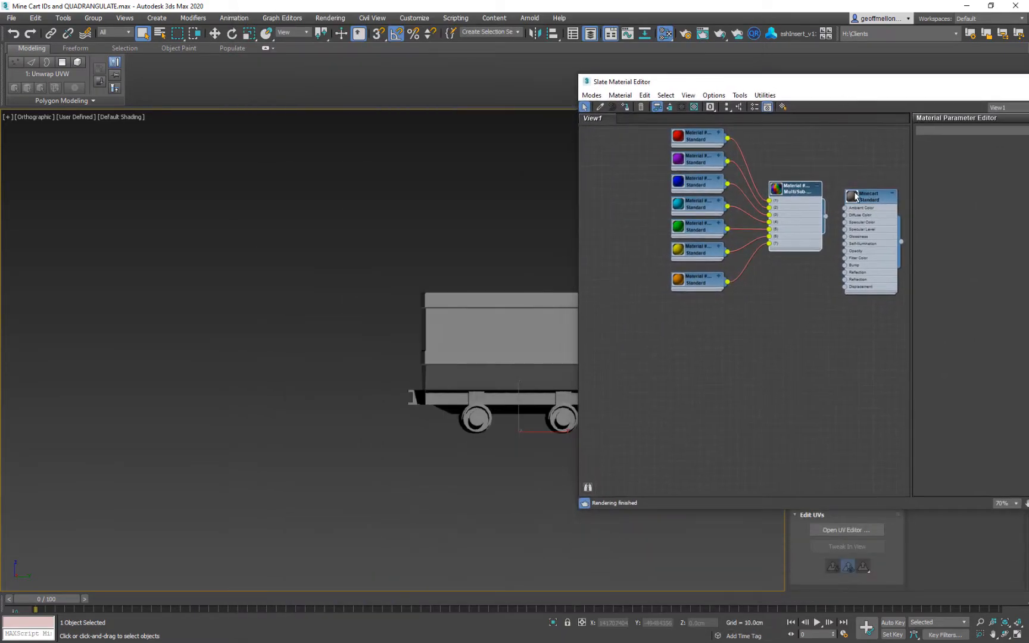
pyautogui.moveTo(847, 224); pyautogui.dragTo(778, 359)
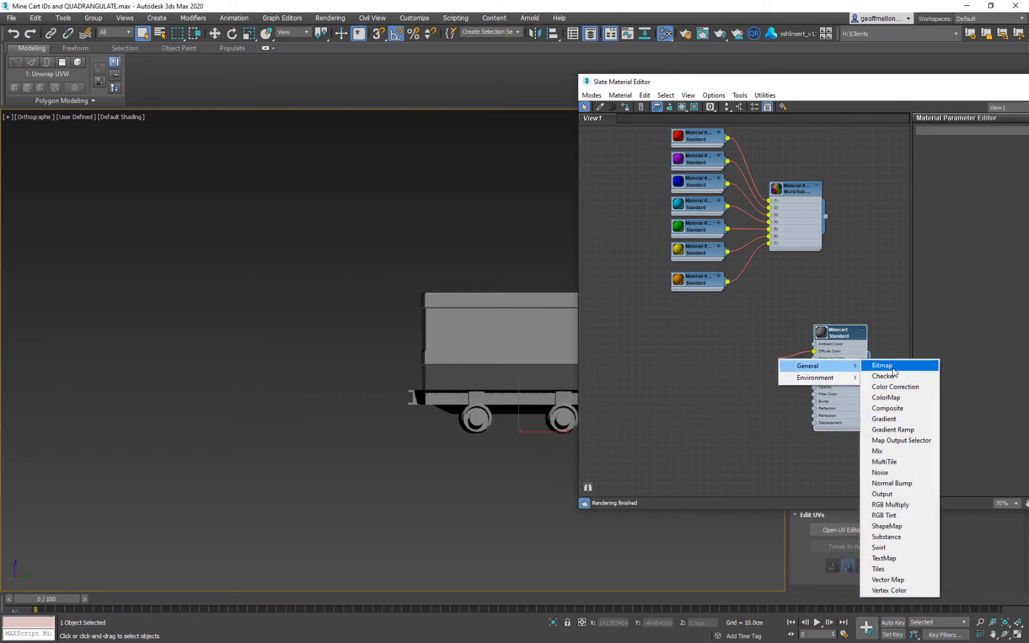
pyautogui.click(479, 220)
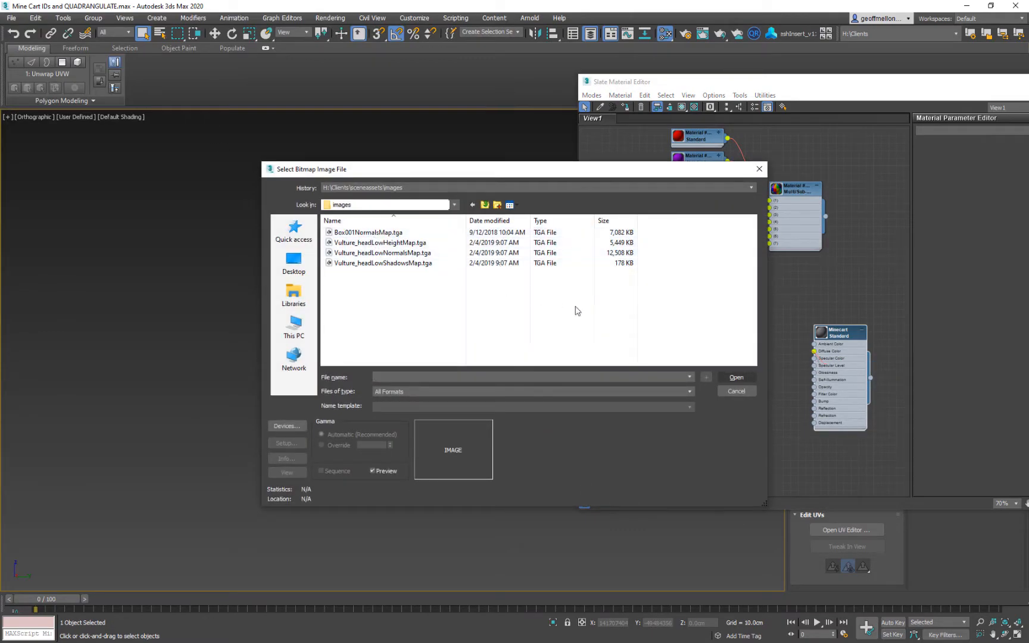
pyautogui.middleClick(555, 303)
pyautogui.click(567, 311)
pyautogui.click(678, 356)
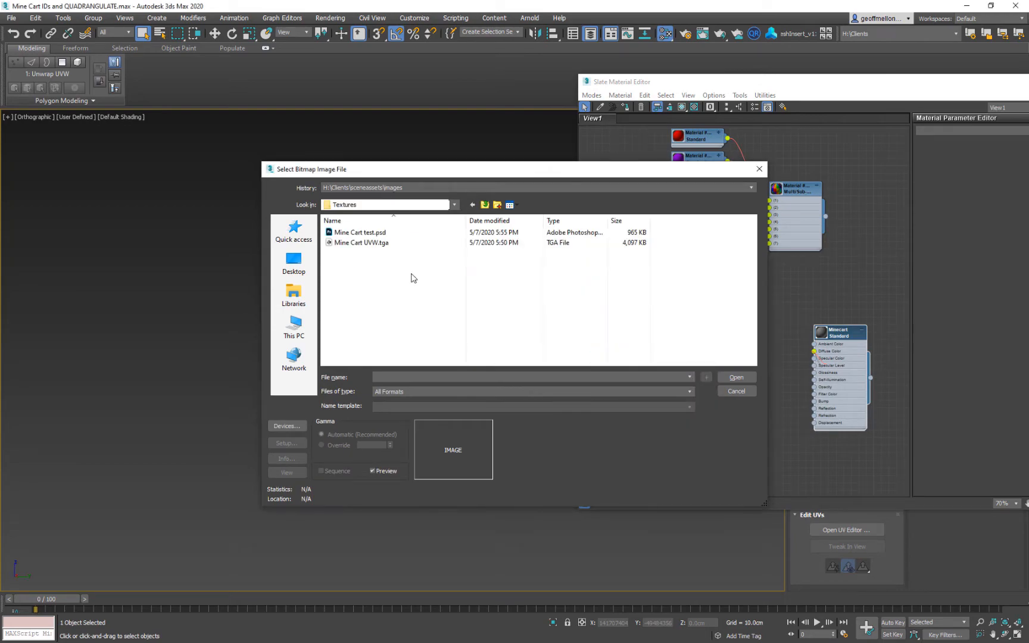
pyautogui.click(359, 232)
pyautogui.click(749, 379)
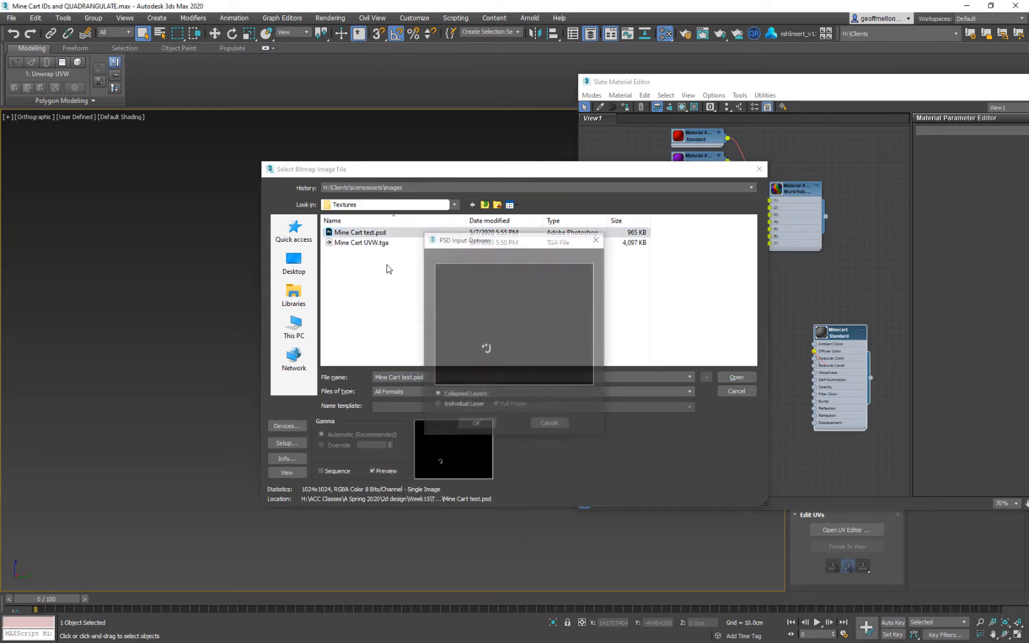
pyautogui.click(480, 425)
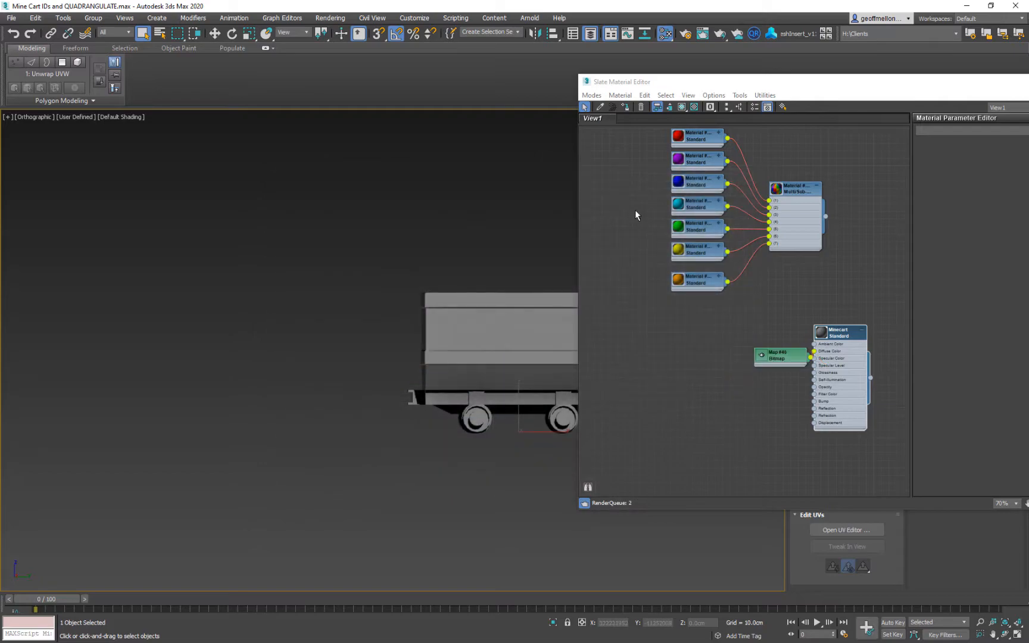
# - Show the Minecart material shaded in the viewport, close the material editor and inspect the smiley on the cart
pyautogui.click(682, 106)
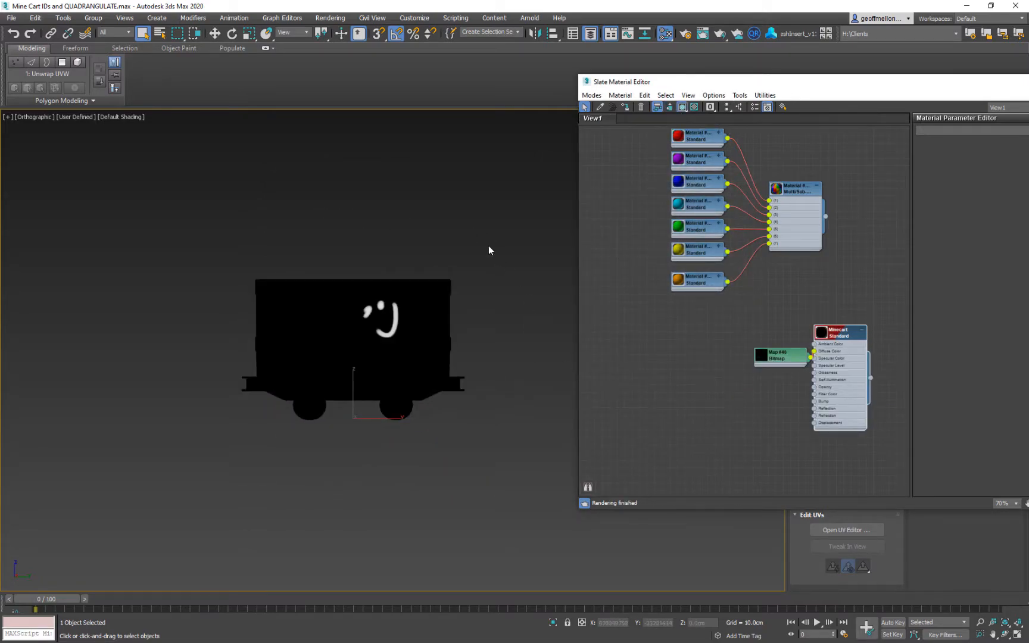
pyautogui.keyDown('alt'); pyautogui.moveTo(482, 230); pyautogui.dragTo(403, 209, button='middle'); pyautogui.keyUp('alt')
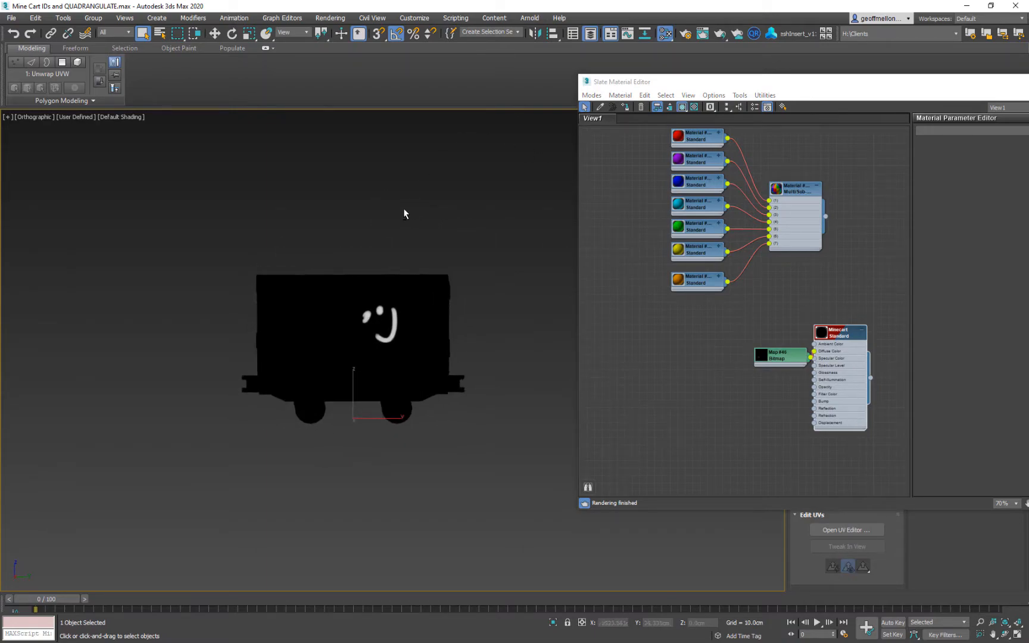
pyautogui.moveTo(979, 90); pyautogui.dragTo(848, 92)
pyautogui.click(953, 86)
pyautogui.keyDown('alt'); pyautogui.moveTo(470, 260); pyautogui.dragTo(574, 257, button='middle'); pyautogui.keyUp('alt')
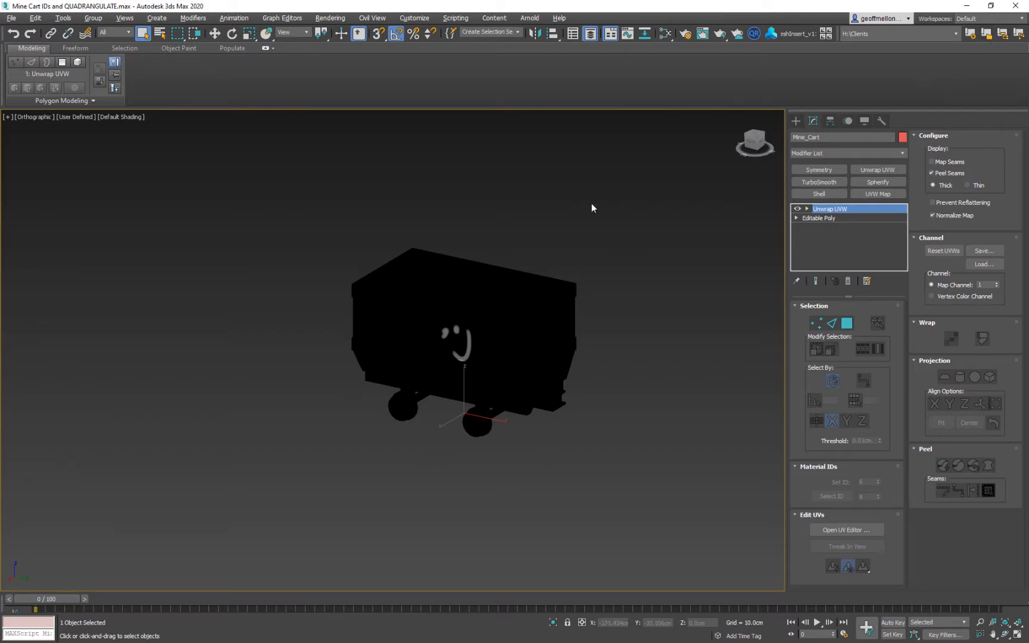
# - Delete the Unwrap UVW modifier from Mine_Cart, leaving only the Editable Poly
pyautogui.keyDown('alt'); pyautogui.moveTo(688, 211); pyautogui.dragTo(733, 182, button='middle'); pyautogui.keyUp('alt')
pyautogui.moveTo(733, 183); pyautogui.dragTo(659, 186, button='middle')
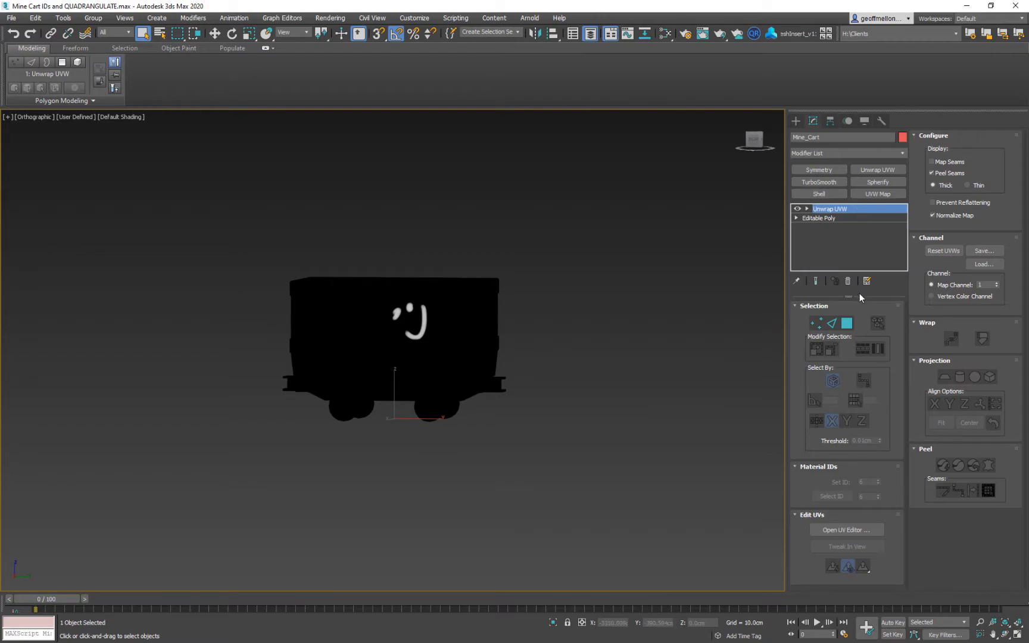
pyautogui.click(847, 281)
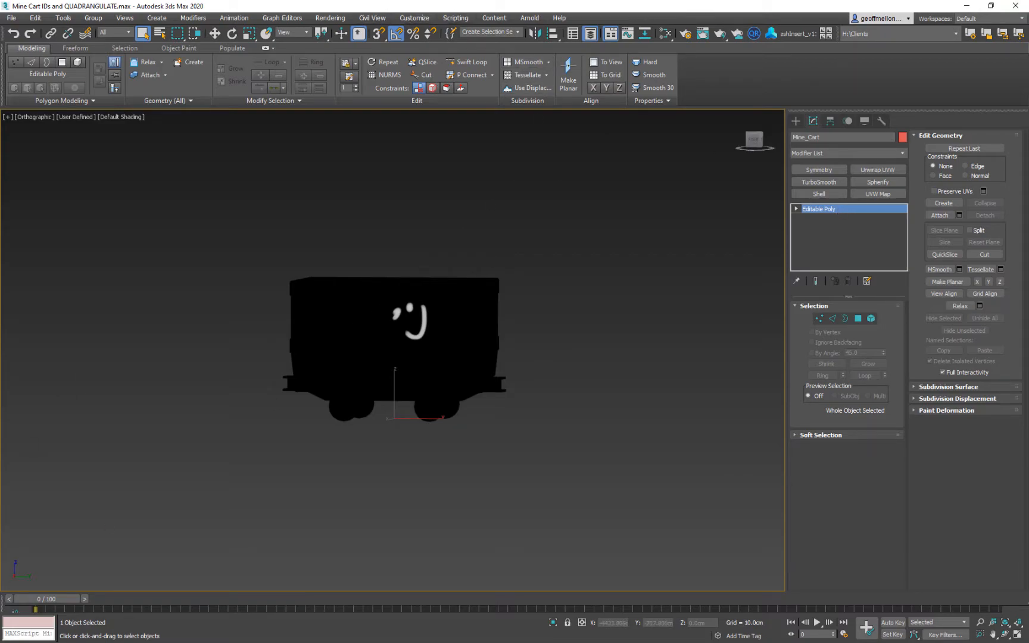
# - Reapply the seven-colour Multi/Sub-Object material to the cart, check its material ID colours and close the material editor
pyautogui.click(665, 33)
pyautogui.moveTo(755, 91); pyautogui.dragTo(392, 158)
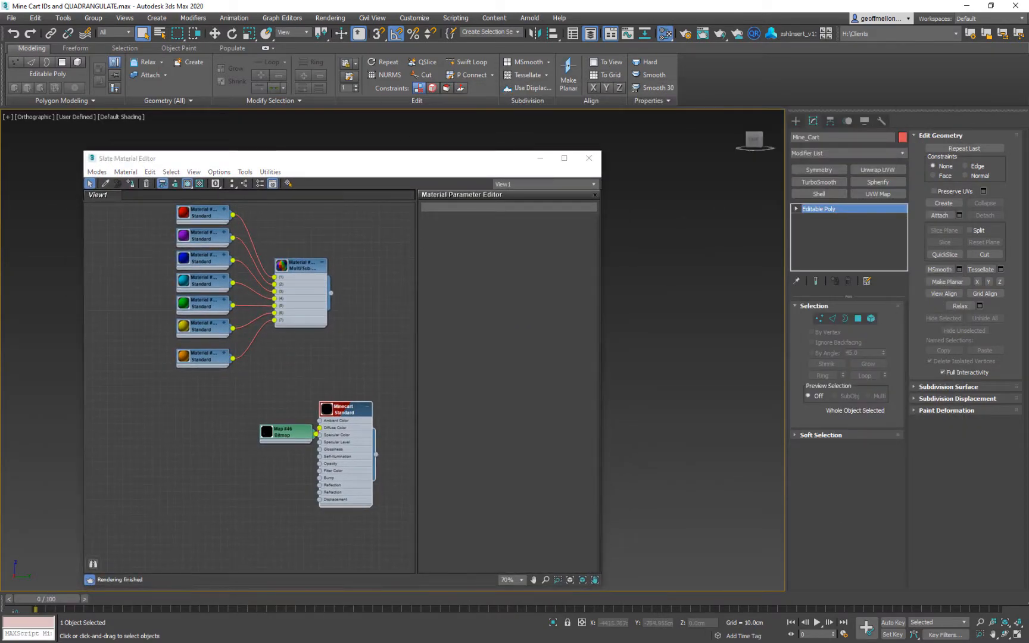
pyautogui.moveTo(470, 164); pyautogui.dragTo(958, 119)
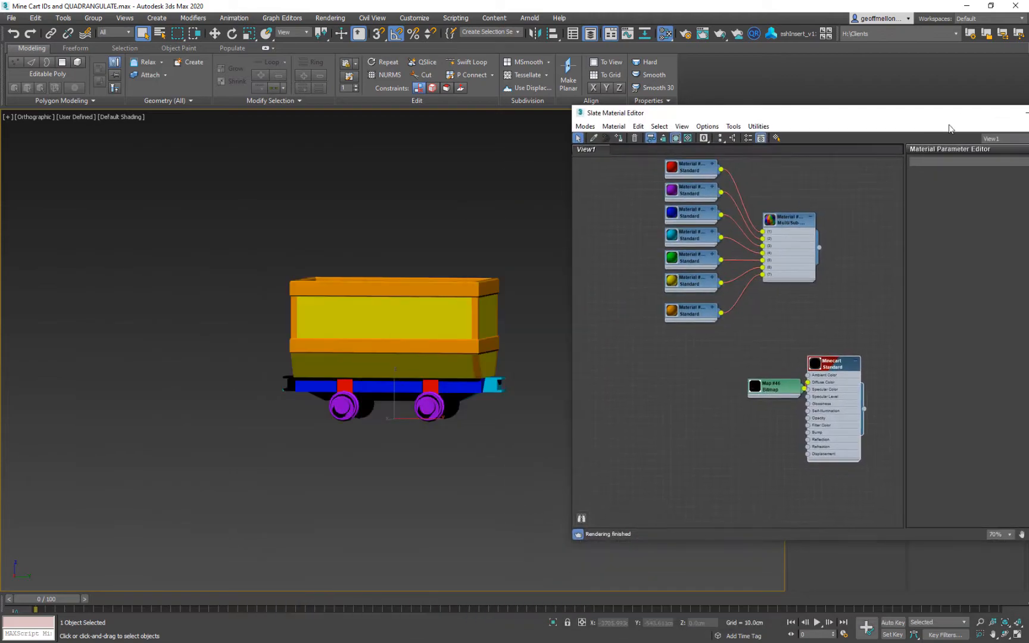
pyautogui.keyDown('alt'); pyautogui.moveTo(447, 326); pyautogui.dragTo(378, 280, button='middle'); pyautogui.keyUp('alt')
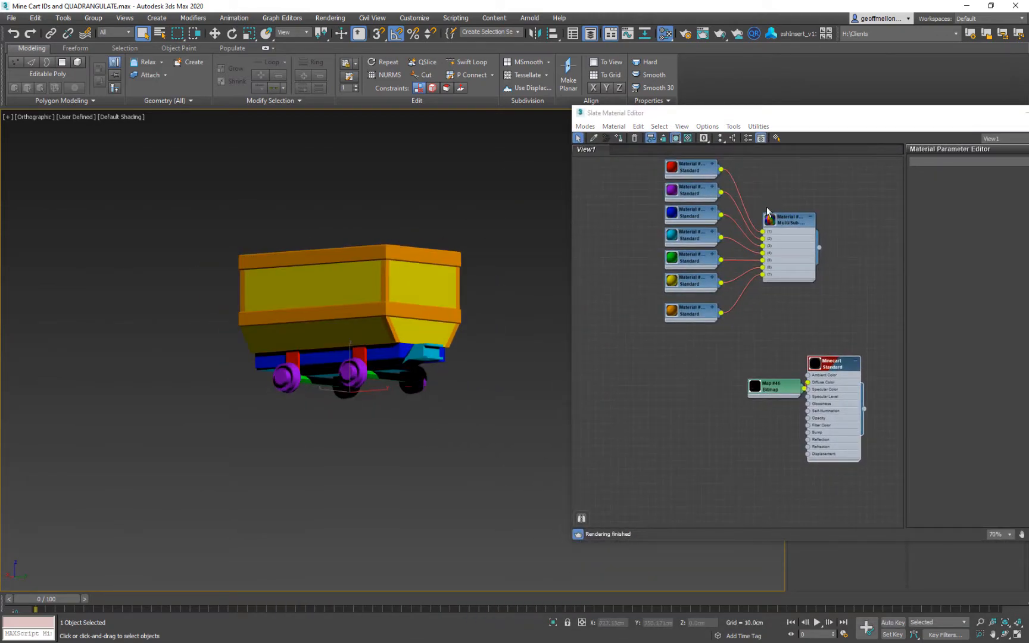
pyautogui.moveTo(727, 172); pyautogui.dragTo(729, 227, button='middle')
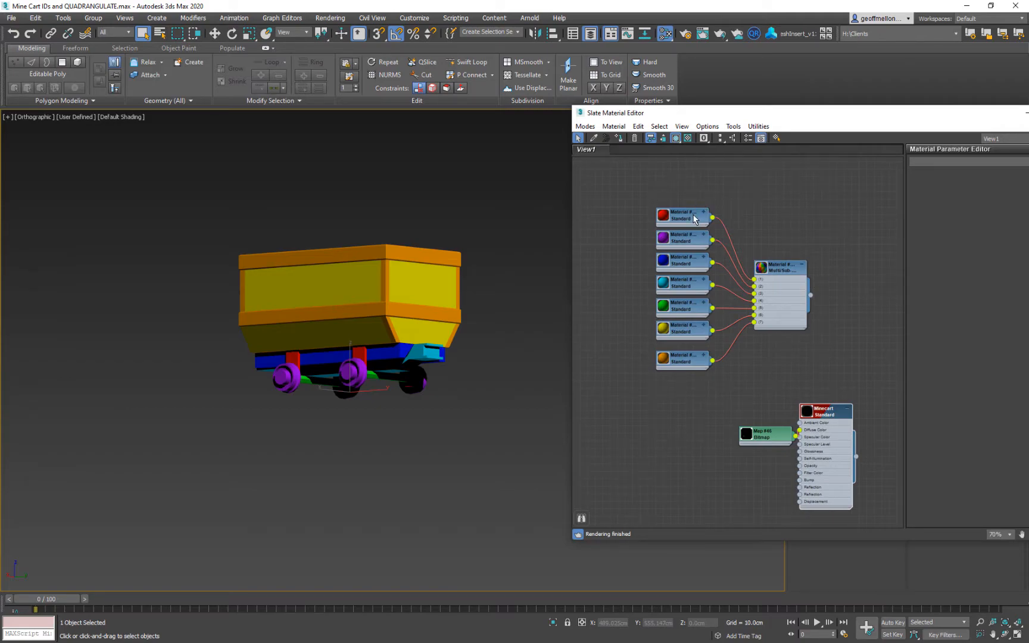
pyautogui.moveTo(822, 116); pyautogui.dragTo(699, 102)
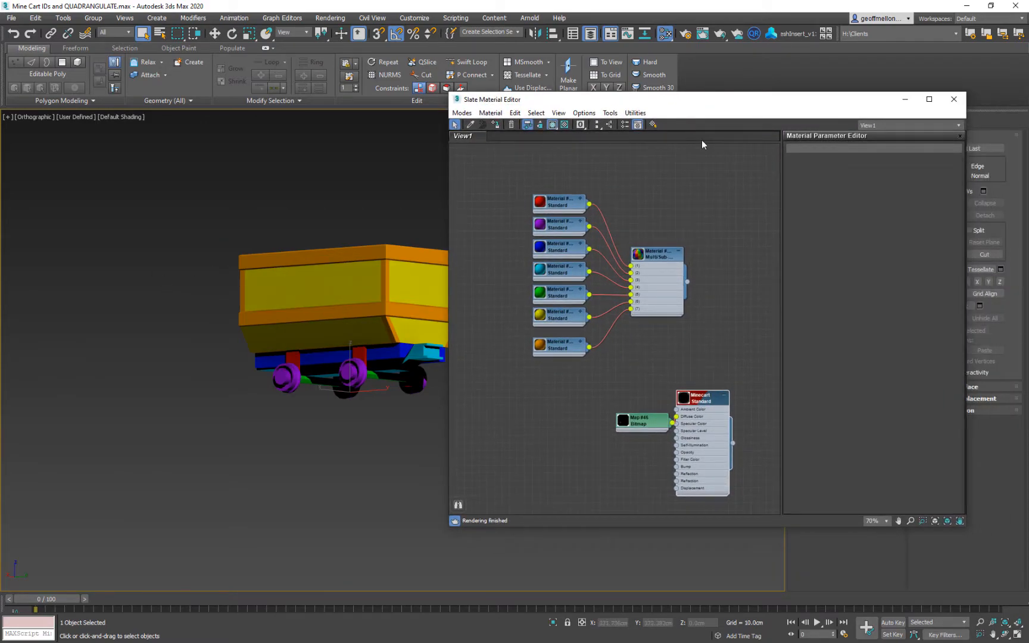
pyautogui.click(953, 101)
pyautogui.keyDown('alt'); pyautogui.moveTo(565, 271); pyautogui.dragTo(642, 278, button='middle'); pyautogui.keyUp('alt')
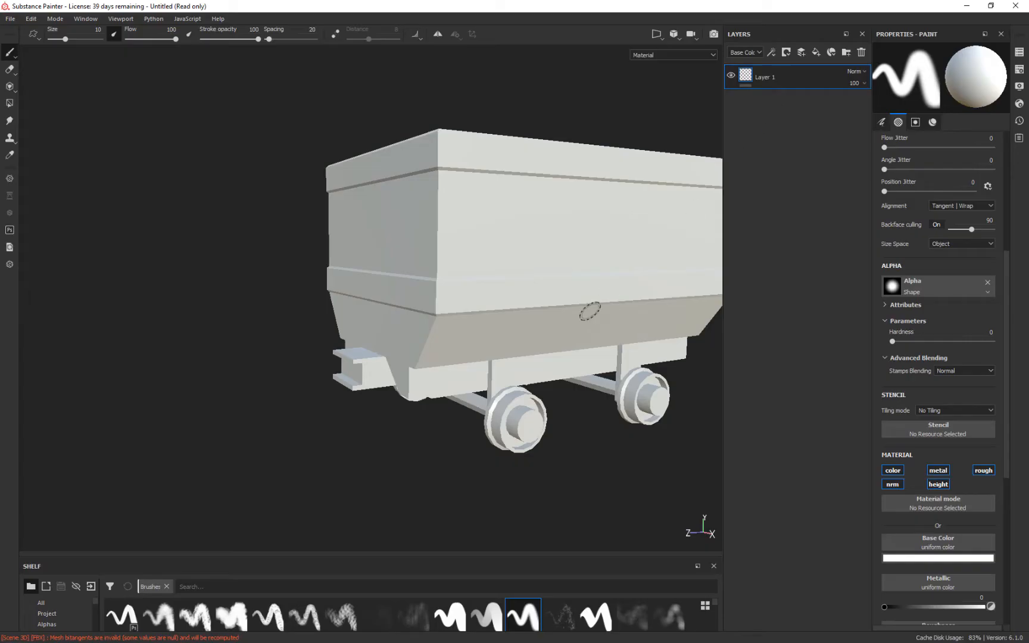
# - Switch to Substance Painter and create a project from CartBase.FBX at 2048 resolution, discarding the open project's changes
pyautogui.scroll(5, 537, 147)
pyautogui.press('f')
pyautogui.click(10, 19)
pyautogui.press('Escape')
pyautogui.hotkey('ctrl', 'n')
pyautogui.click(625, 205)
pyautogui.click(476, 246)
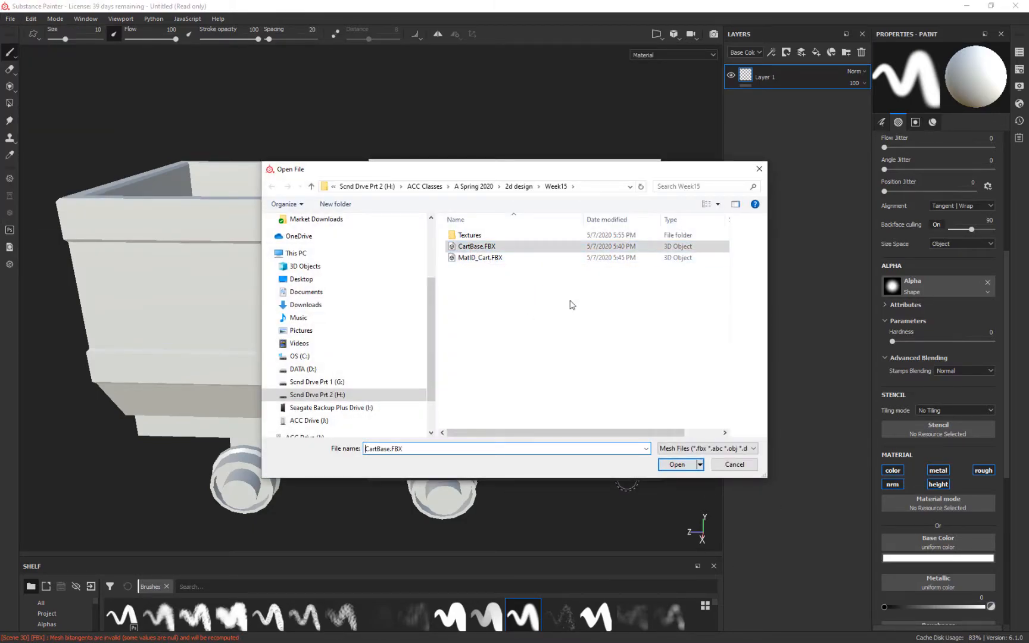
pyautogui.click(677, 464)
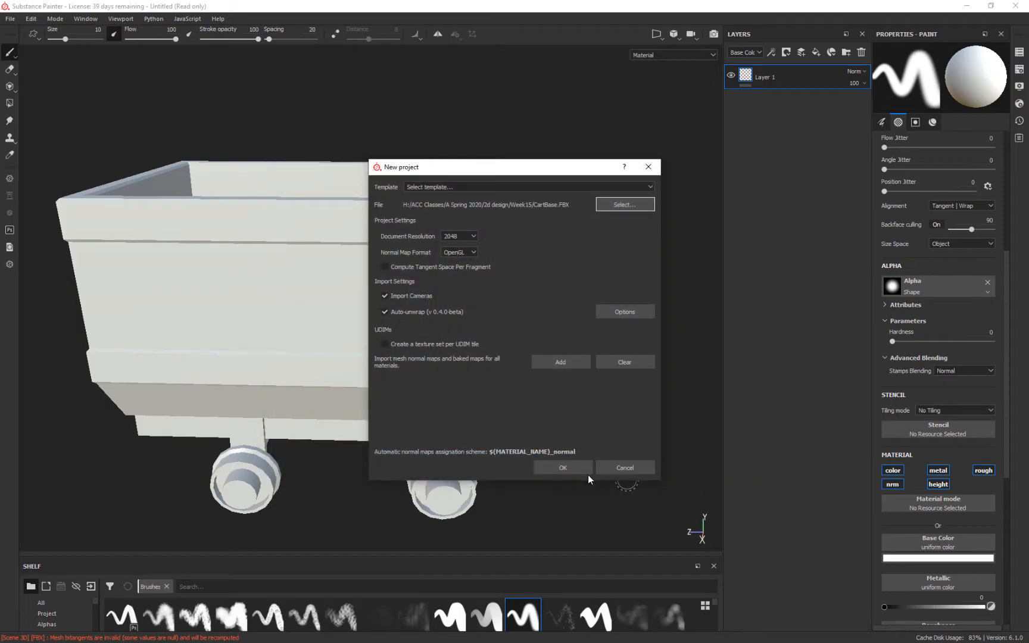
pyautogui.click(573, 462)
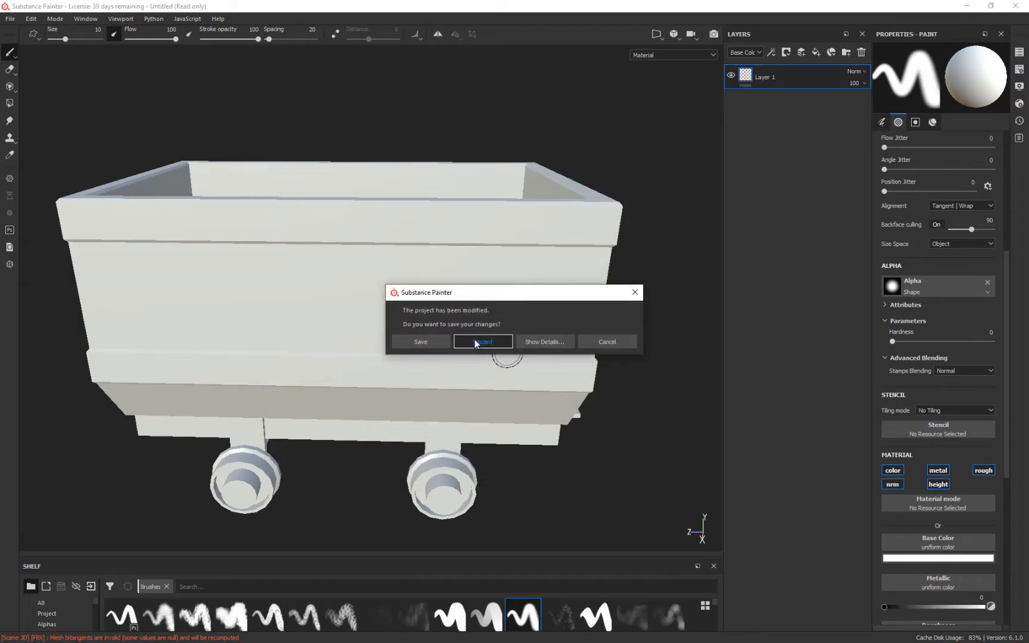
pyautogui.click(483, 341)
# - Show the mesh wireframe on the new cart and set the wireframe opacity to 69
pyautogui.moveTo(589, 335)
pyautogui.keyDown('alt'); pyautogui.mouseDown()
pyautogui.moveTo(627, 390)
pyautogui.moveTo(638, 379)
pyautogui.mouseUp(); pyautogui.keyUp('alt')
pyautogui.keyDown('alt'); pyautogui.moveTo(638, 380); pyautogui.dragTo(632, 232, button='right'); pyautogui.keyUp('alt')
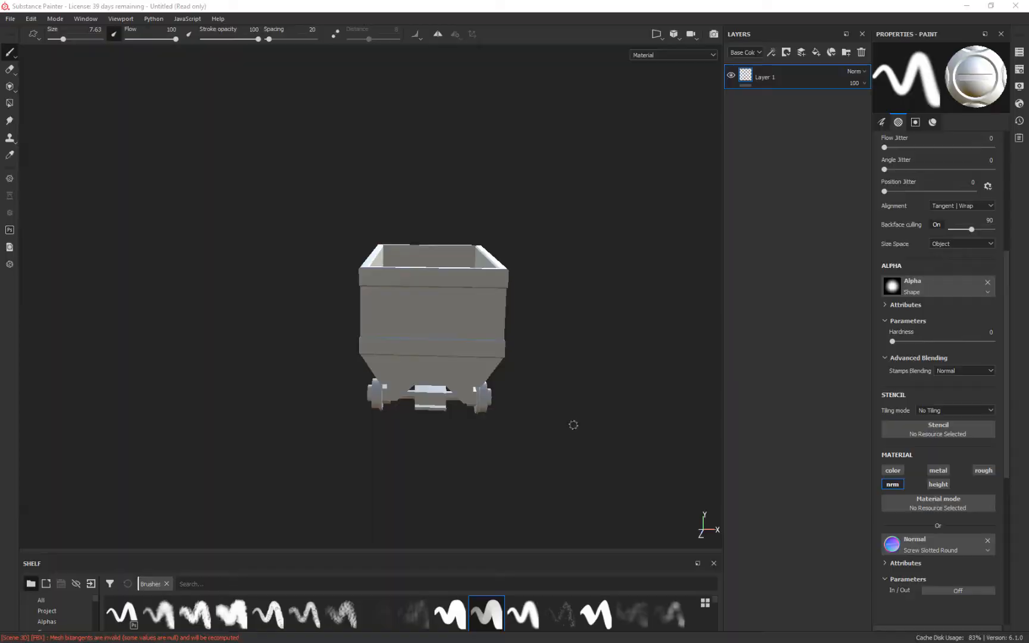
pyautogui.moveTo(482, 459)
pyautogui.keyDown('alt'); pyautogui.mouseDown()
pyautogui.moveTo(595, 501)
pyautogui.moveTo(517, 495)
pyautogui.moveTo(558, 461)
pyautogui.moveTo(675, 411)
pyautogui.moveTo(563, 425)
pyautogui.moveTo(580, 439)
pyautogui.moveTo(500, 442)
pyautogui.mouseUp(); pyautogui.keyUp('alt')
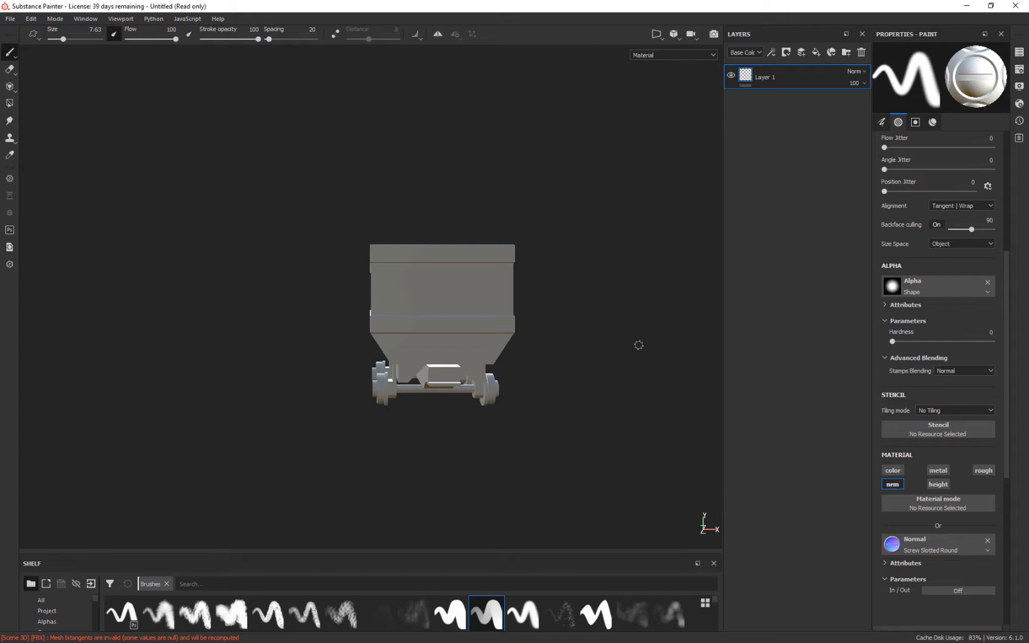
pyautogui.click(1018, 86)
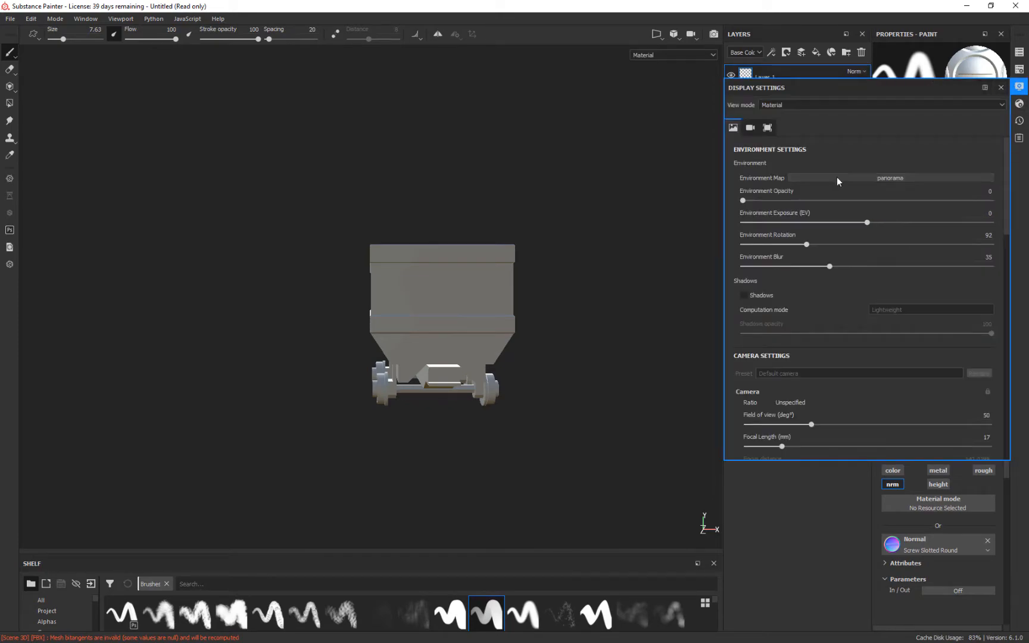
pyautogui.scroll(-10, 823, 317)
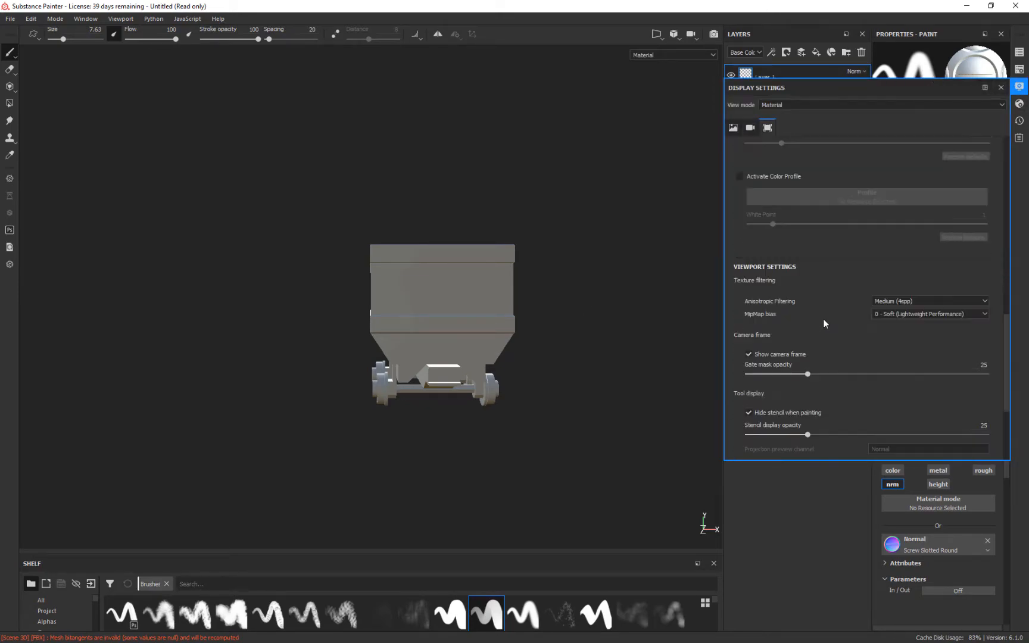
pyautogui.scroll(-4, 822, 318)
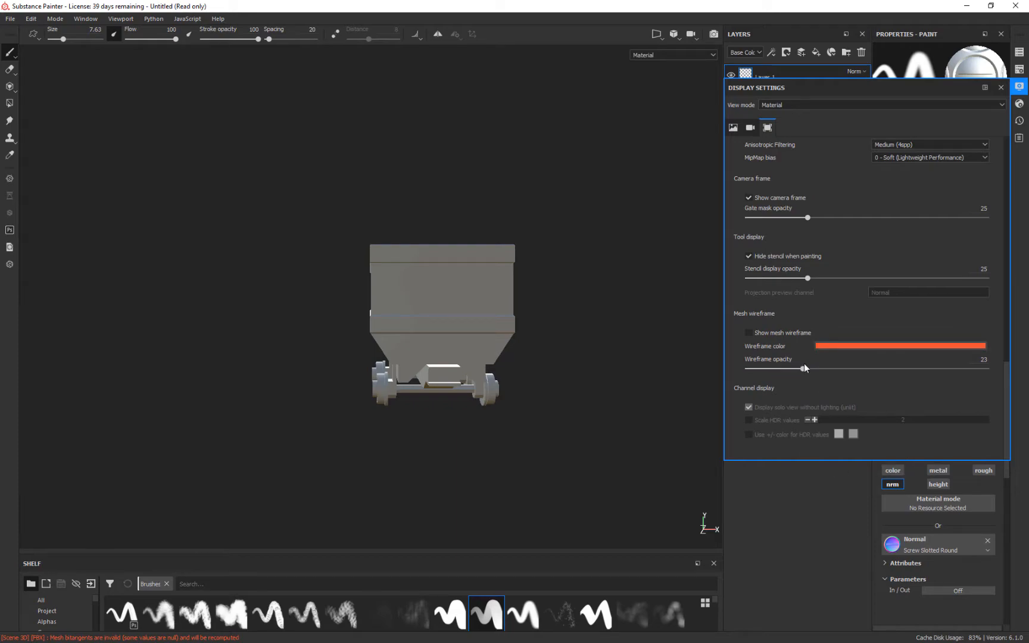
pyautogui.click(748, 332)
pyautogui.keyDown('alt'); pyautogui.moveTo(616, 294); pyautogui.dragTo(636, 298); pyautogui.keyUp('alt')
pyautogui.keyDown('alt'); pyautogui.moveTo(636, 298); pyautogui.dragTo(691, 411, button='right'); pyautogui.keyUp('alt')
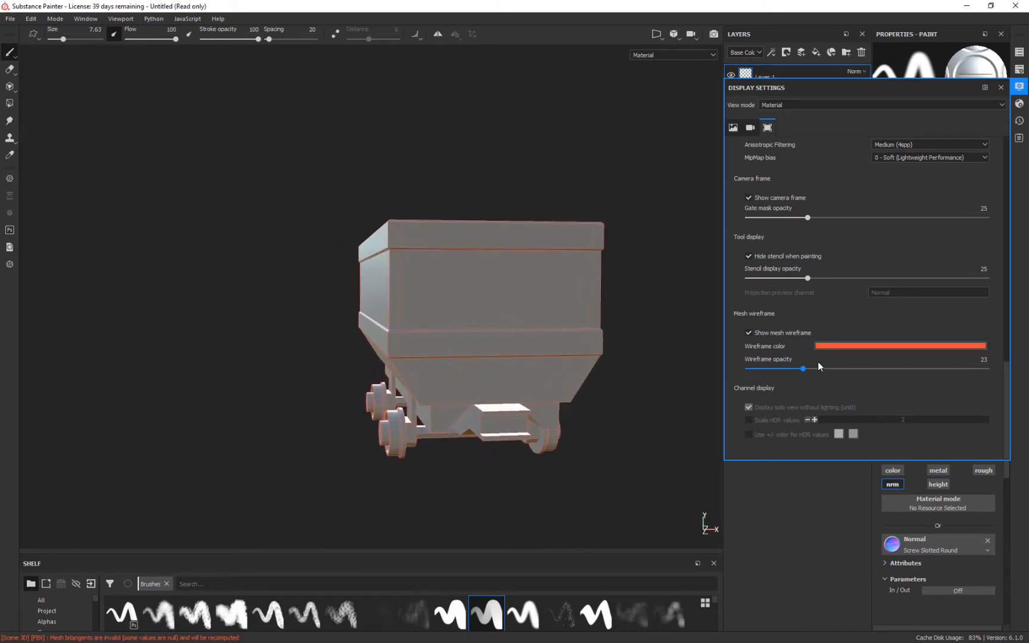
pyautogui.moveTo(803, 369); pyautogui.dragTo(959, 370)
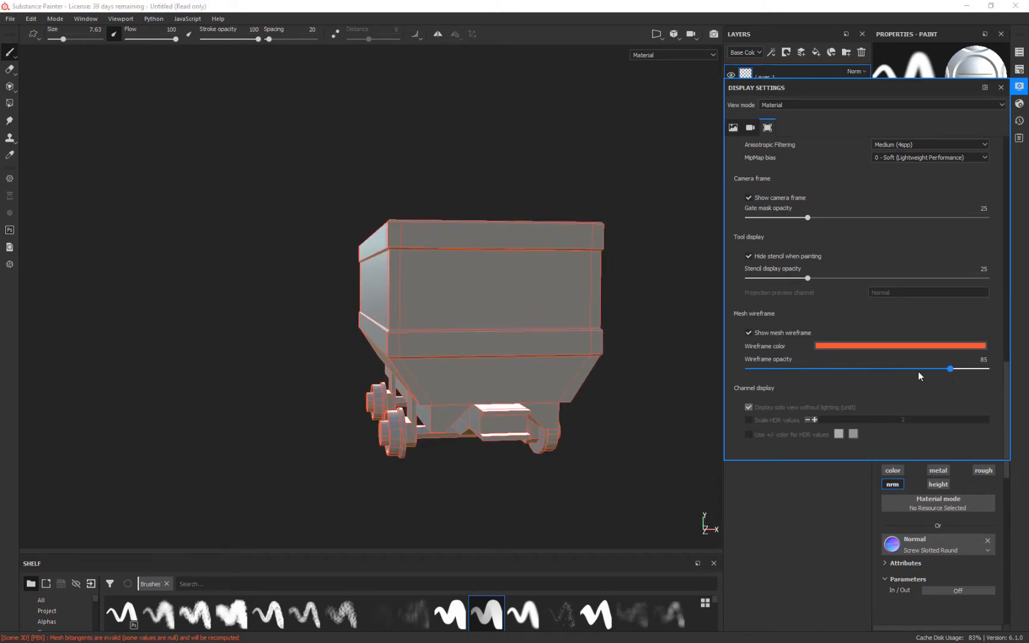
# - Inspect the wireframe edges around the cart's sides and ends and close the display settings
pyautogui.keyDown('alt'); pyautogui.moveTo(643, 278); pyautogui.dragTo(451, 256); pyautogui.keyUp('alt')
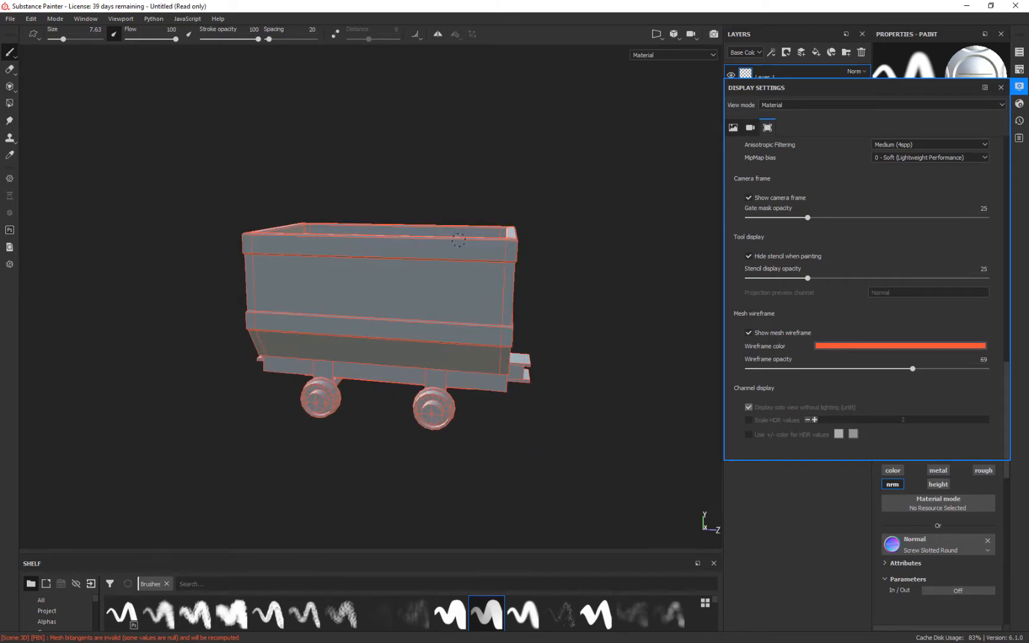
pyautogui.moveTo(641, 323)
pyautogui.keyDown('alt'); pyautogui.mouseDown()
pyautogui.moveTo(401, 286)
pyautogui.moveTo(240, 300)
pyautogui.mouseUp(); pyautogui.keyUp('alt')
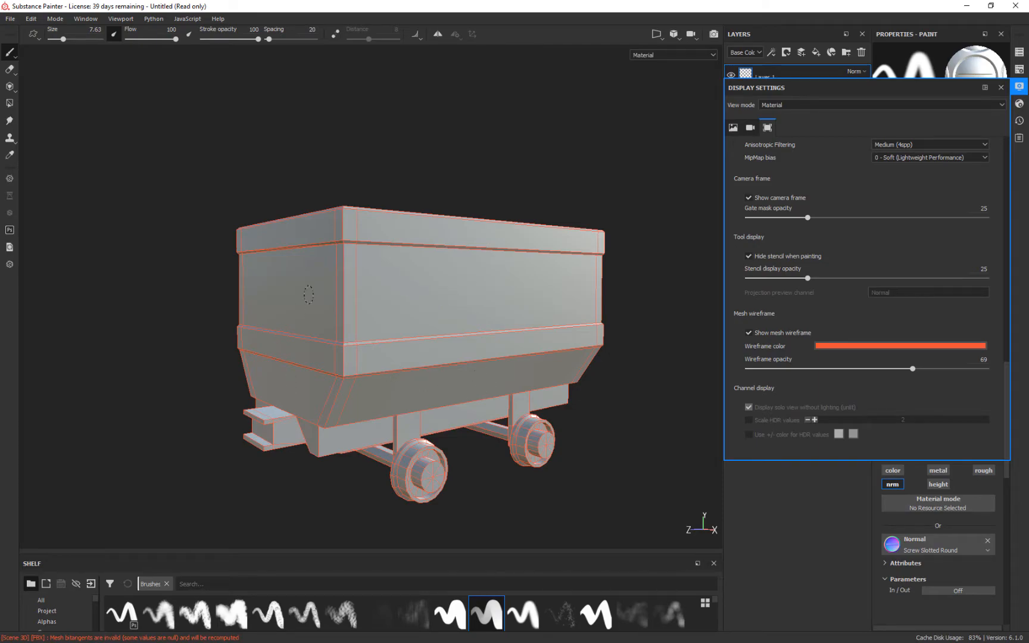
pyautogui.moveTo(391, 145)
pyautogui.keyDown('alt'); pyautogui.mouseDown()
pyautogui.moveTo(613, 143)
pyautogui.moveTo(661, 165)
pyautogui.moveTo(521, 144)
pyautogui.moveTo(569, 241)
pyautogui.mouseUp(); pyautogui.keyUp('alt')
pyautogui.scroll(3, 570, 241)
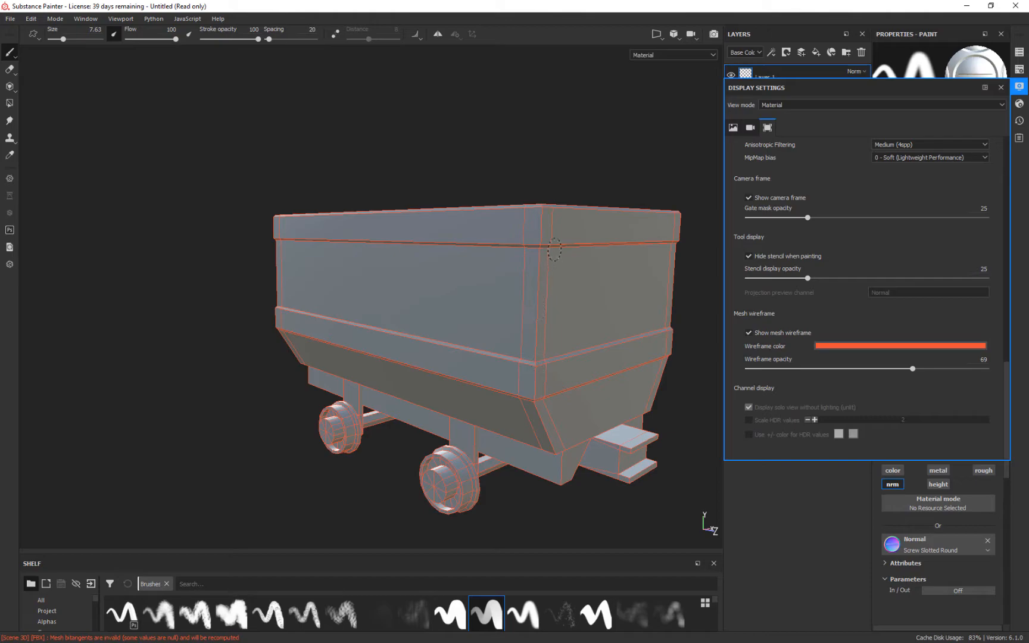
pyautogui.moveTo(462, 156)
pyautogui.keyDown('alt'); pyautogui.mouseDown()
pyautogui.moveTo(551, 151)
pyautogui.moveTo(531, 127)
pyautogui.moveTo(542, 83)
pyautogui.moveTo(558, 103)
pyautogui.moveTo(558, 156)
pyautogui.moveTo(586, 158)
pyautogui.mouseUp(); pyautogui.keyUp('alt')
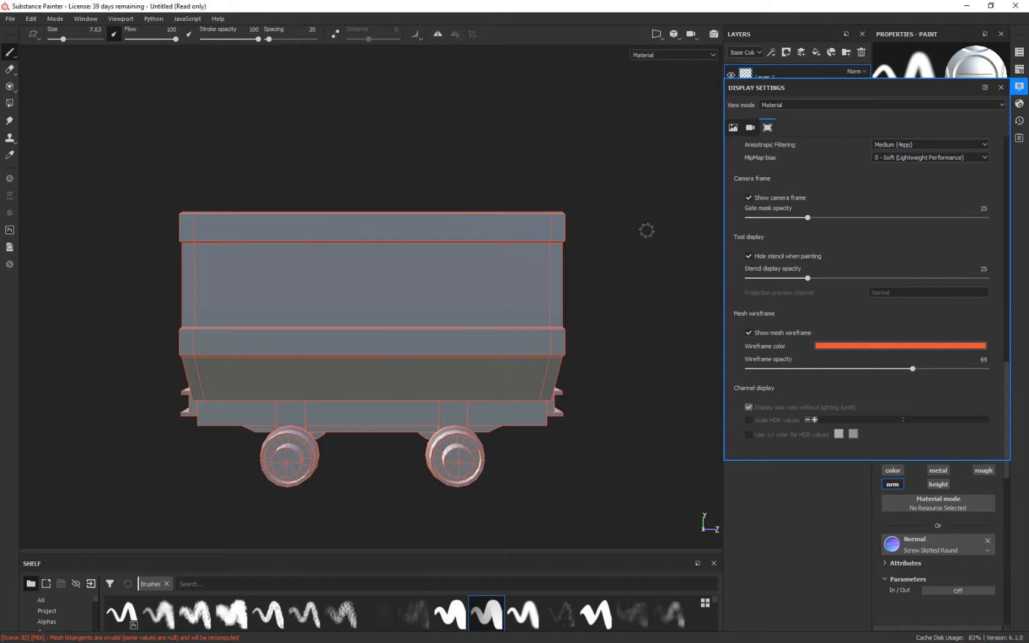
pyautogui.click(1001, 88)
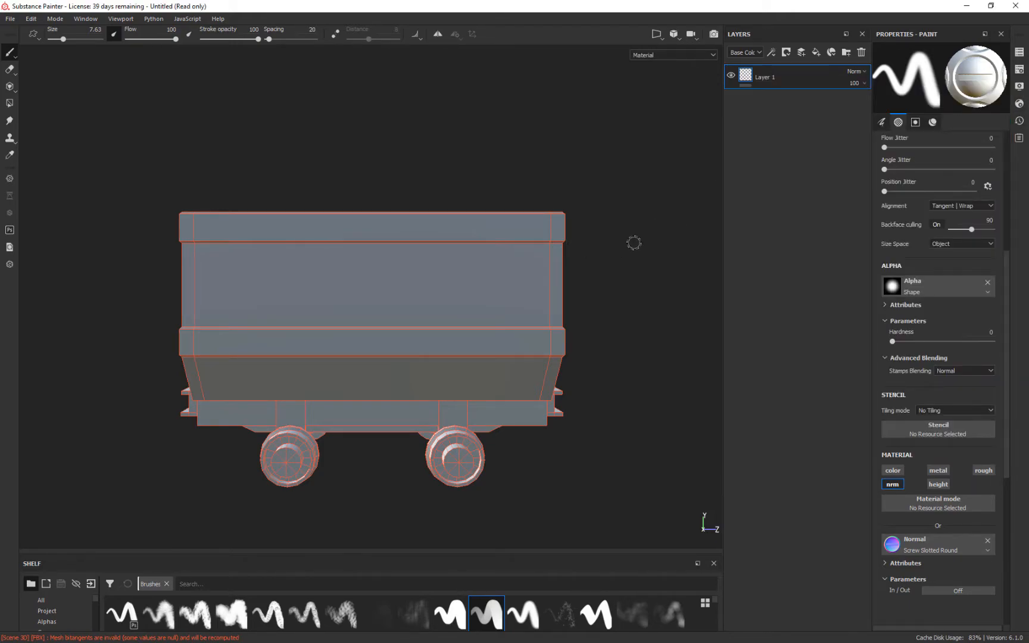
pyautogui.keyDown('alt'); pyautogui.moveTo(664, 248); pyautogui.dragTo(629, 294); pyautogui.keyUp('alt')
# - Add a fill layer with only the height channel enabled and set its height to 0.4921
pyautogui.click(816, 53)
pyautogui.click(892, 225)
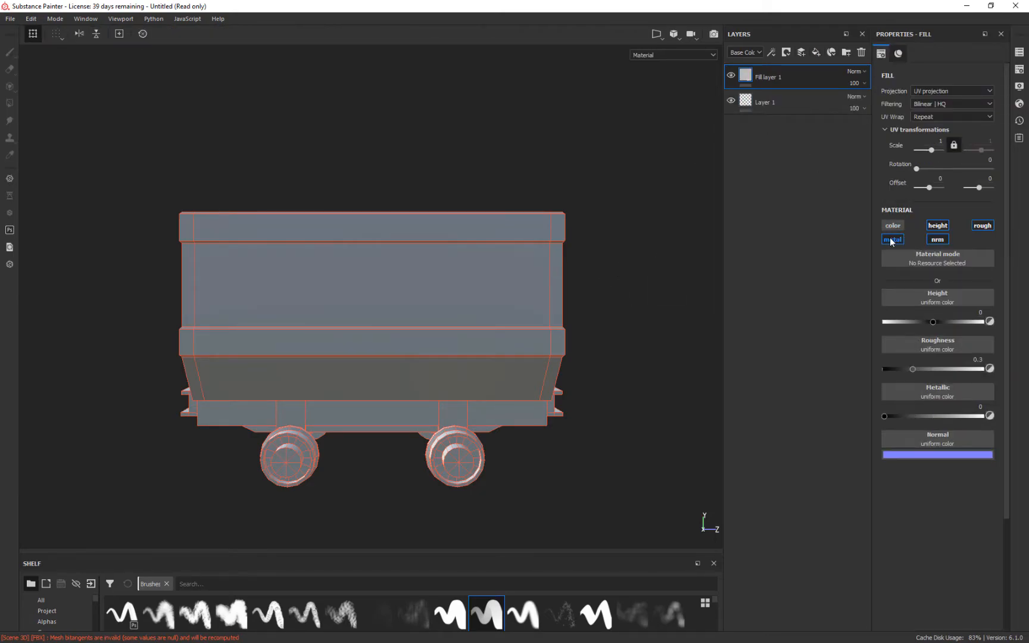
pyautogui.click(892, 239)
pyautogui.click(937, 239)
pyautogui.click(982, 225)
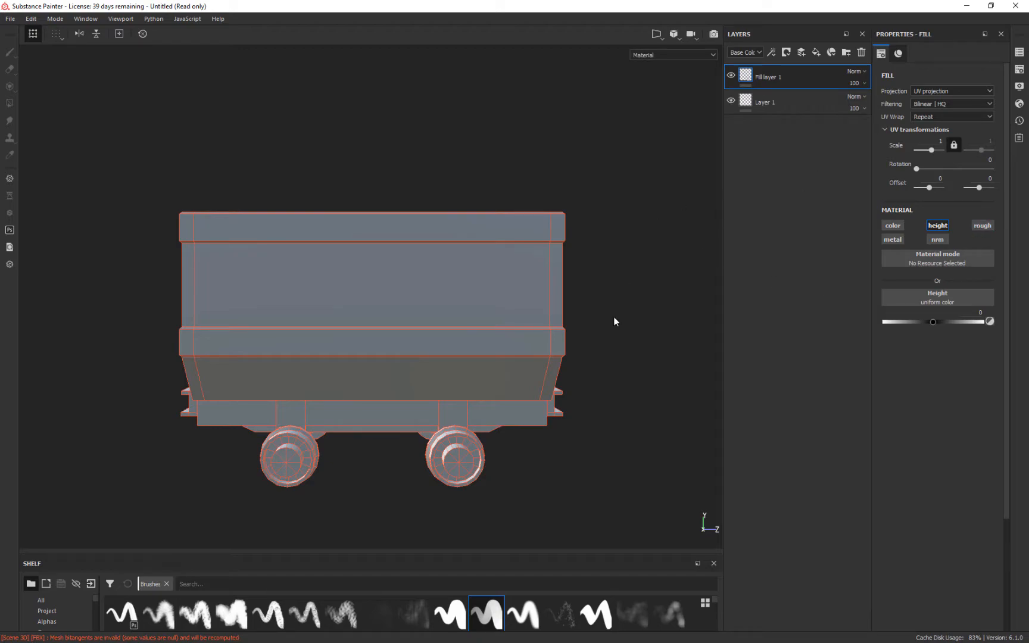
pyautogui.keyDown('alt'); pyautogui.moveTo(665, 242); pyautogui.dragTo(641, 249); pyautogui.keyUp('alt')
pyautogui.keyDown('alt'); pyautogui.moveTo(665, 213); pyautogui.dragTo(615, 202); pyautogui.keyUp('alt')
# - Add a black mask to the fill layer and activate Polygon Fill in white
pyautogui.click(787, 54)
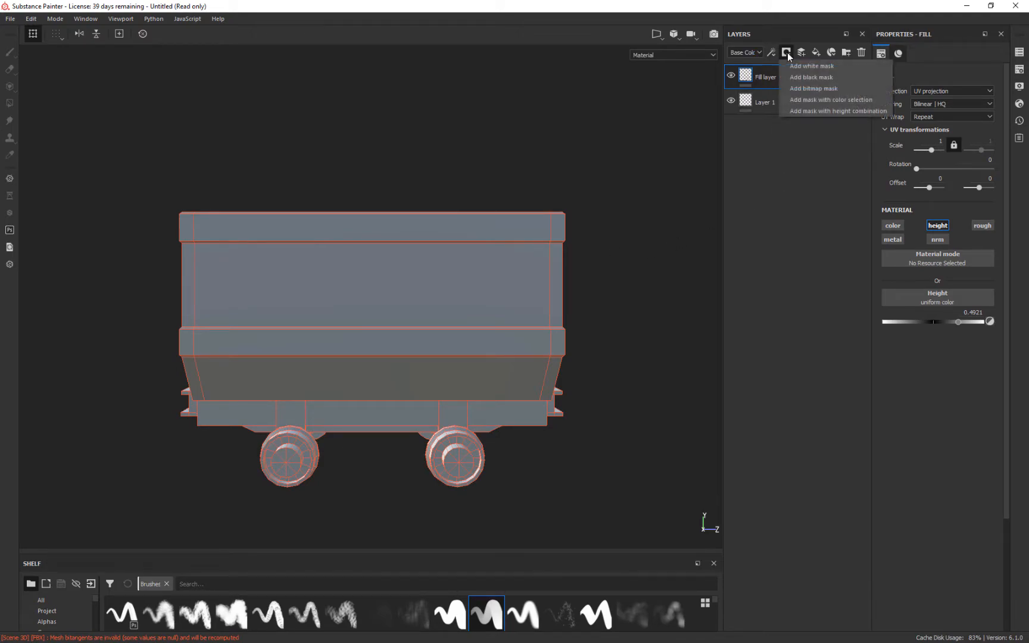
pyautogui.click(810, 77)
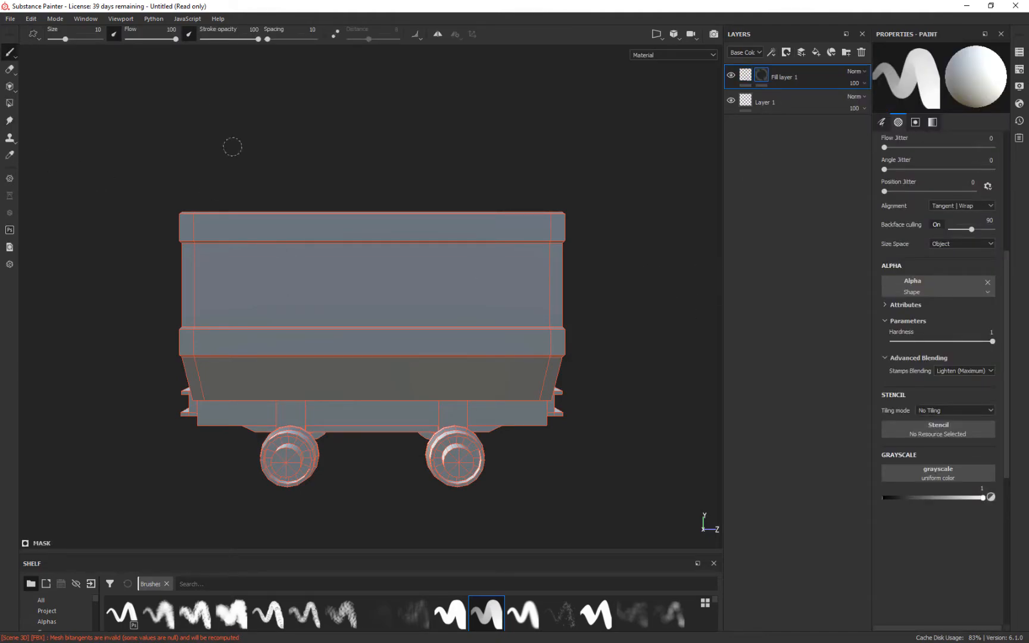
pyautogui.click(9, 104)
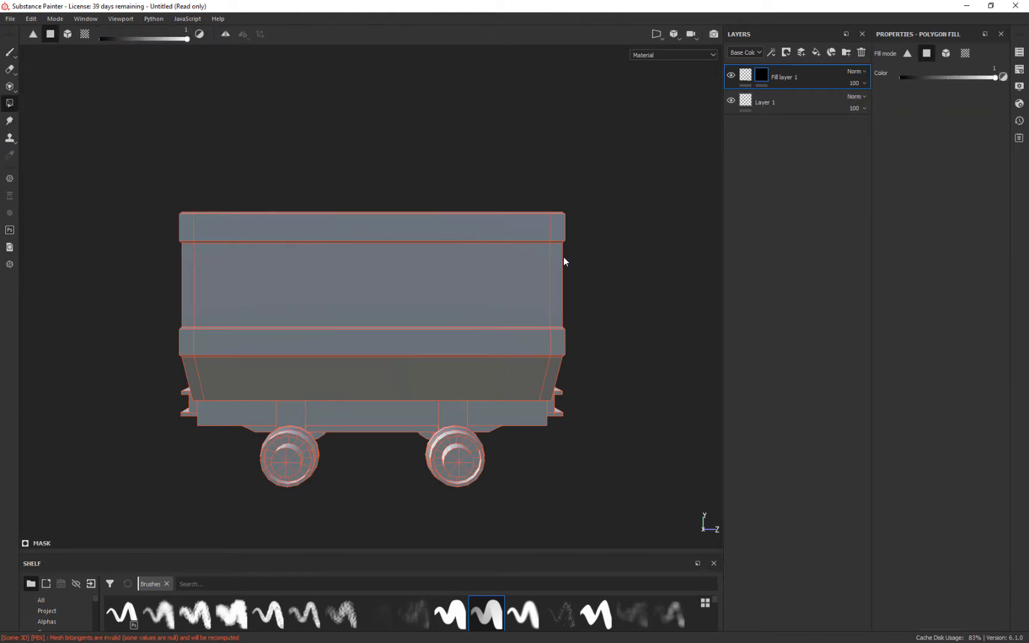
# - Fill the mask on the narrow vertical polygons flanking the cart body's corners, between the upper and lower bands
pyautogui.keyDown('alt'); pyautogui.moveTo(628, 303); pyautogui.dragTo(538, 311); pyautogui.keyUp('alt')
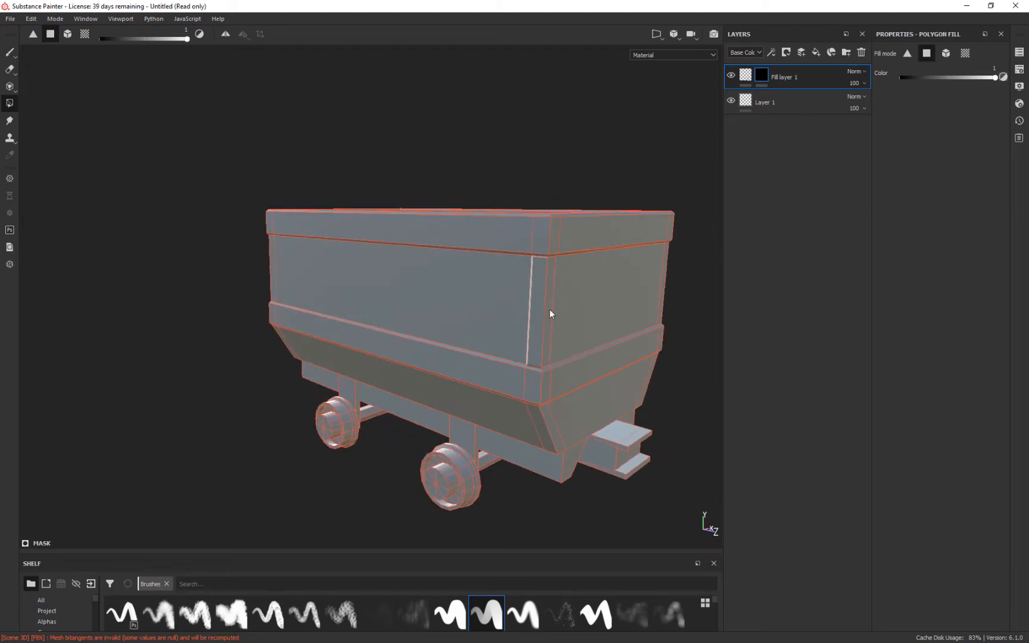
pyautogui.keyDown('alt'); pyautogui.moveTo(112, 405); pyautogui.dragTo(256, 400); pyautogui.keyUp('alt')
pyautogui.keyDown('alt'); pyautogui.moveTo(86, 389); pyautogui.dragTo(249, 320); pyautogui.keyUp('alt')
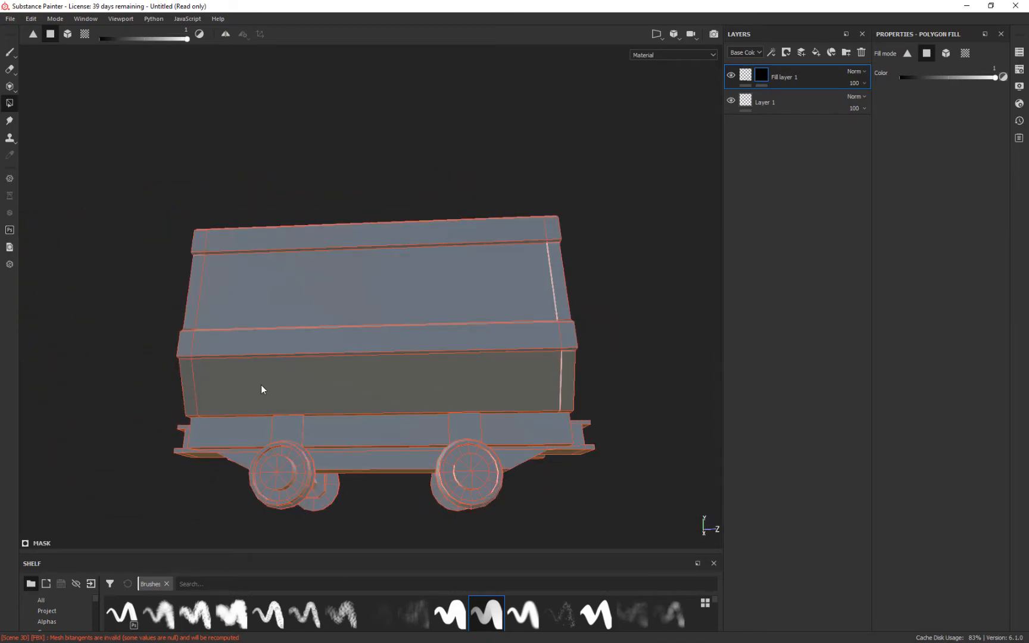
pyautogui.keyDown('alt'); pyautogui.moveTo(95, 303); pyautogui.dragTo(399, 367); pyautogui.keyUp('alt')
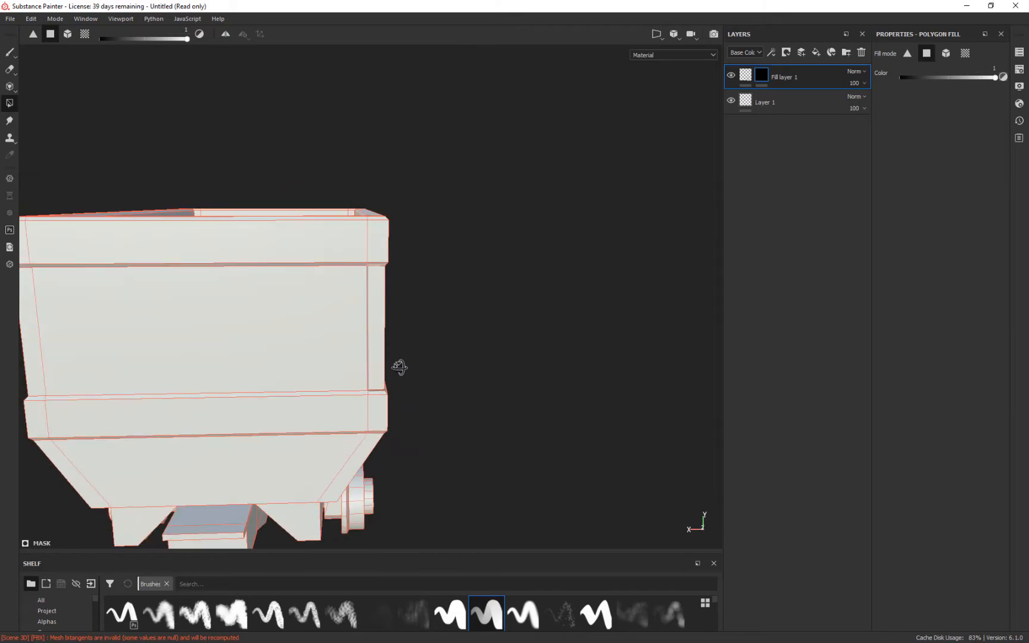
pyautogui.keyDown('alt'); pyautogui.moveTo(474, 466); pyautogui.dragTo(649, 455); pyautogui.keyUp('alt')
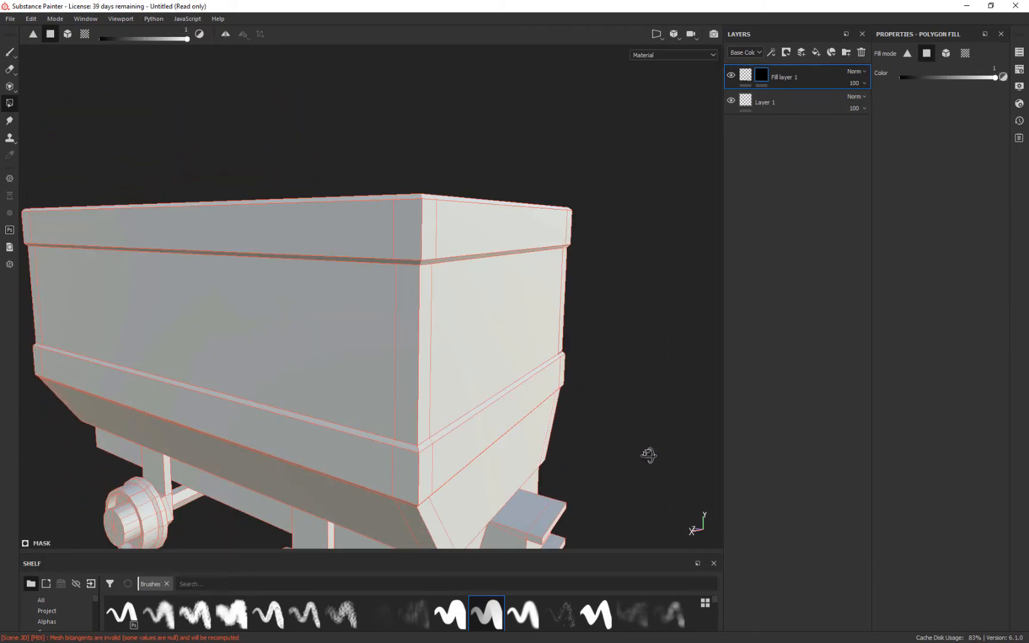
pyautogui.click(411, 294)
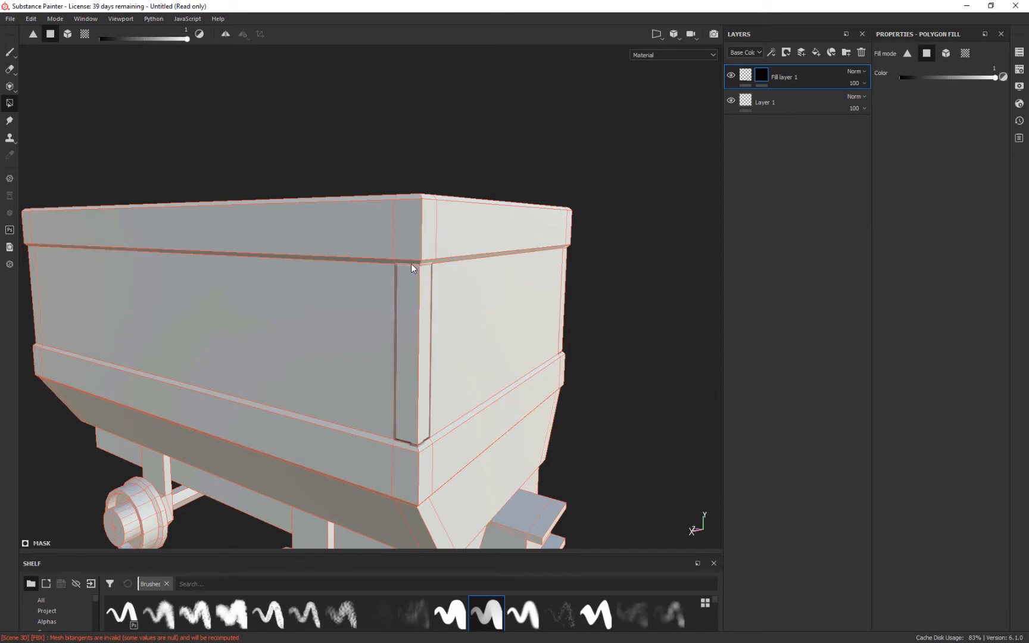
# - Extend the masked corner strip up across the raised upper band and its underside at the cart's corner
pyautogui.click(423, 249)
pyautogui.keyDown('alt'); pyautogui.moveTo(635, 313); pyautogui.dragTo(561, 406); pyautogui.keyUp('alt')
pyautogui.keyDown('alt'); pyautogui.moveTo(598, 344); pyautogui.dragTo(495, 324); pyautogui.keyUp('alt')
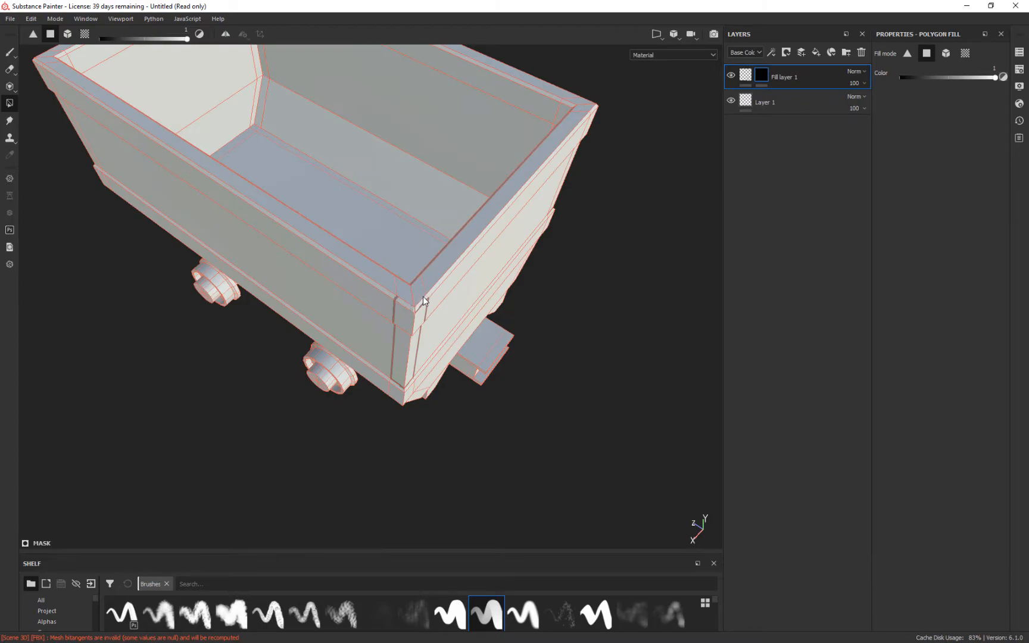
pyautogui.keyDown('alt'); pyautogui.moveTo(427, 303); pyautogui.dragTo(657, 324); pyautogui.keyUp('alt')
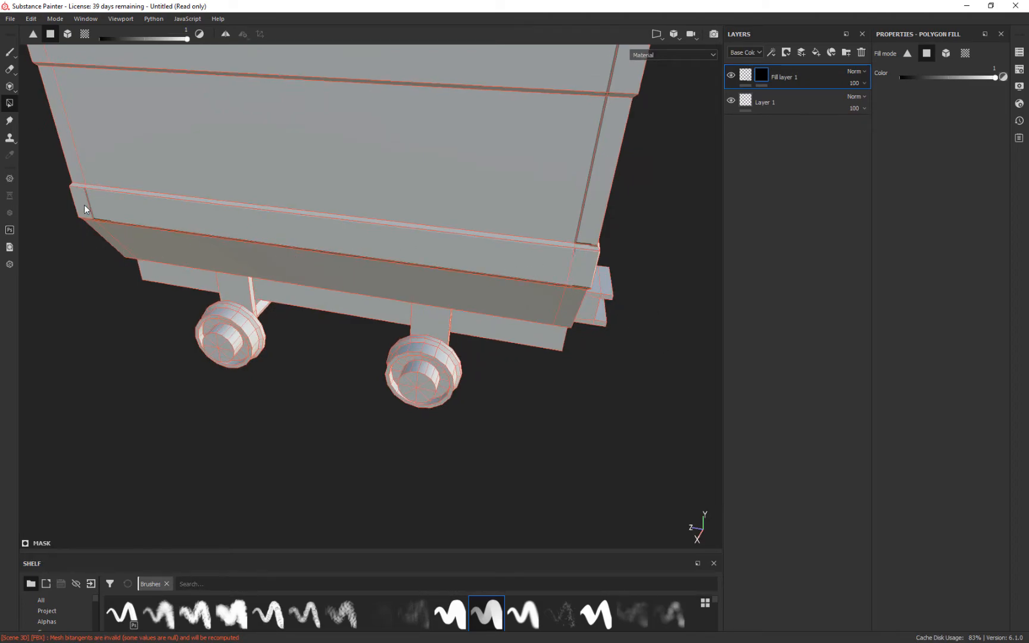
# - Fill the corner strip polygons at the ends of the cart's other side wall and over the rim
pyautogui.keyDown('alt'); pyautogui.moveTo(107, 322); pyautogui.dragTo(402, 264); pyautogui.keyUp('alt')
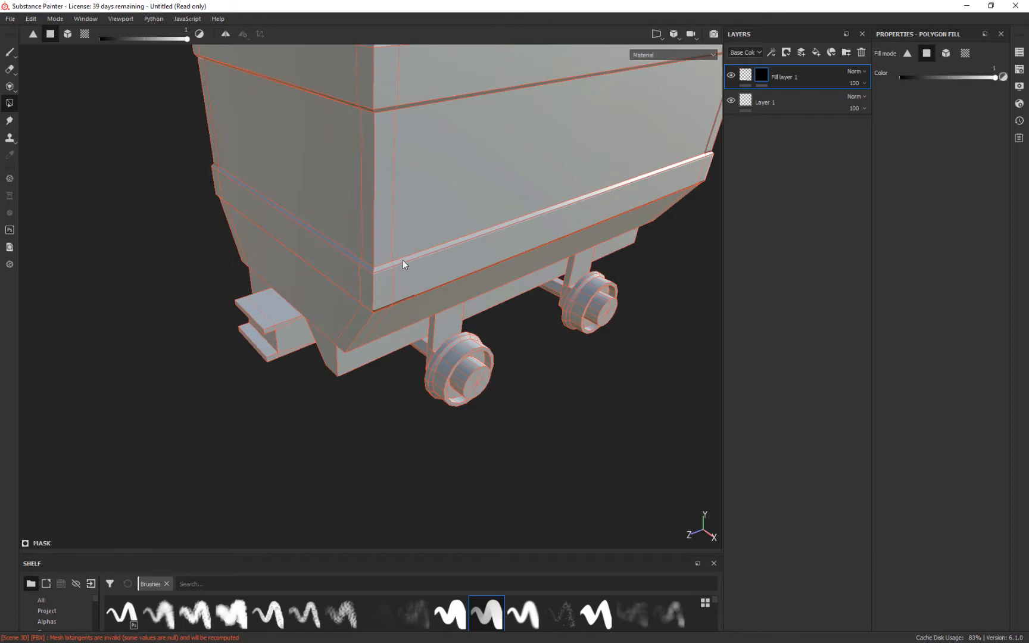
pyautogui.keyDown('alt'); pyautogui.moveTo(657, 300); pyautogui.dragTo(547, 244); pyautogui.keyUp('alt')
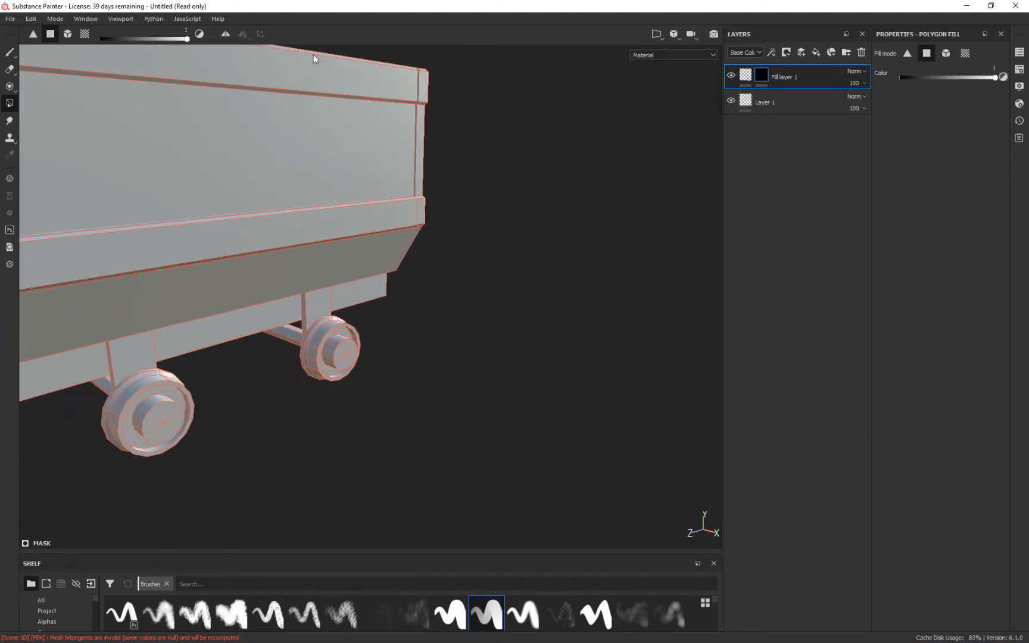
pyautogui.keyDown('alt'); pyautogui.moveTo(445, 181); pyautogui.dragTo(483, 316); pyautogui.keyUp('alt')
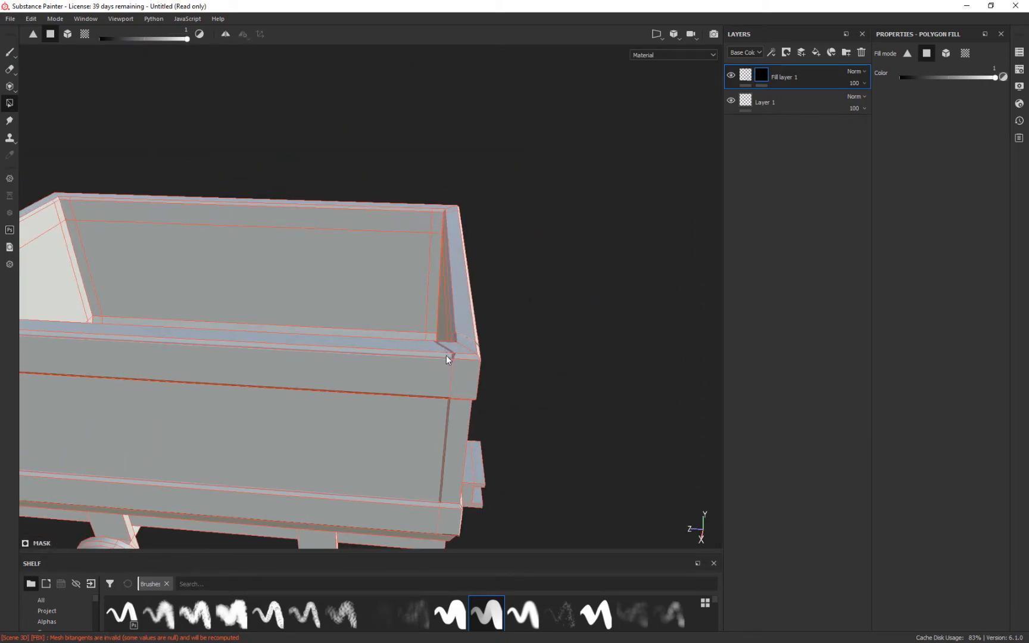
# - Fill the vertical corner strips across the upper band, wall and lower band of the cart's end wall
pyautogui.scroll(-3, 473, 363)
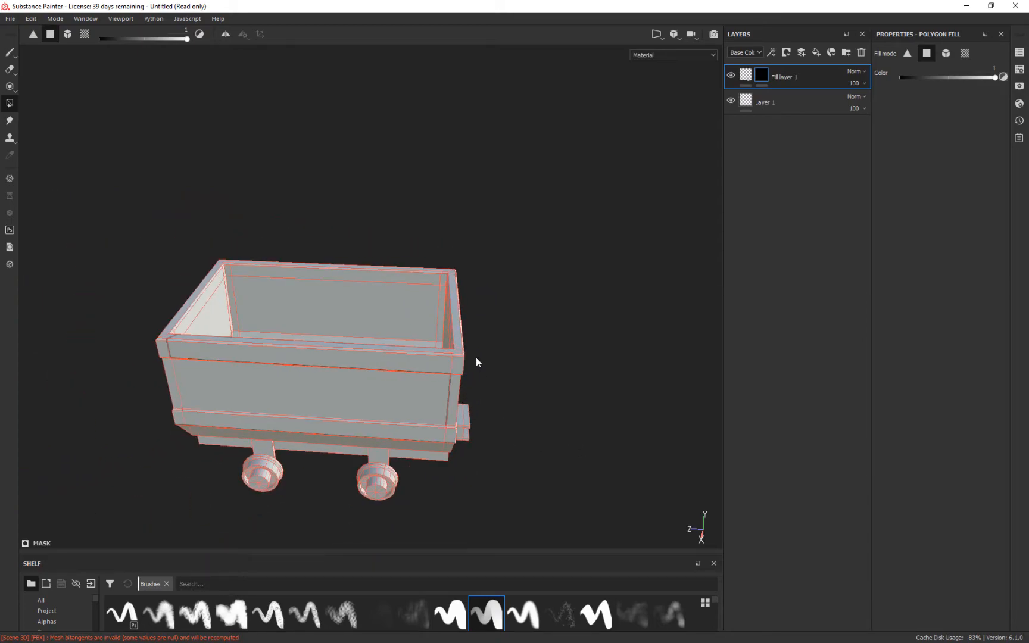
pyautogui.scroll(3, 476, 359)
pyautogui.keyDown('alt'); pyautogui.moveTo(490, 413); pyautogui.dragTo(311, 383); pyautogui.keyUp('alt')
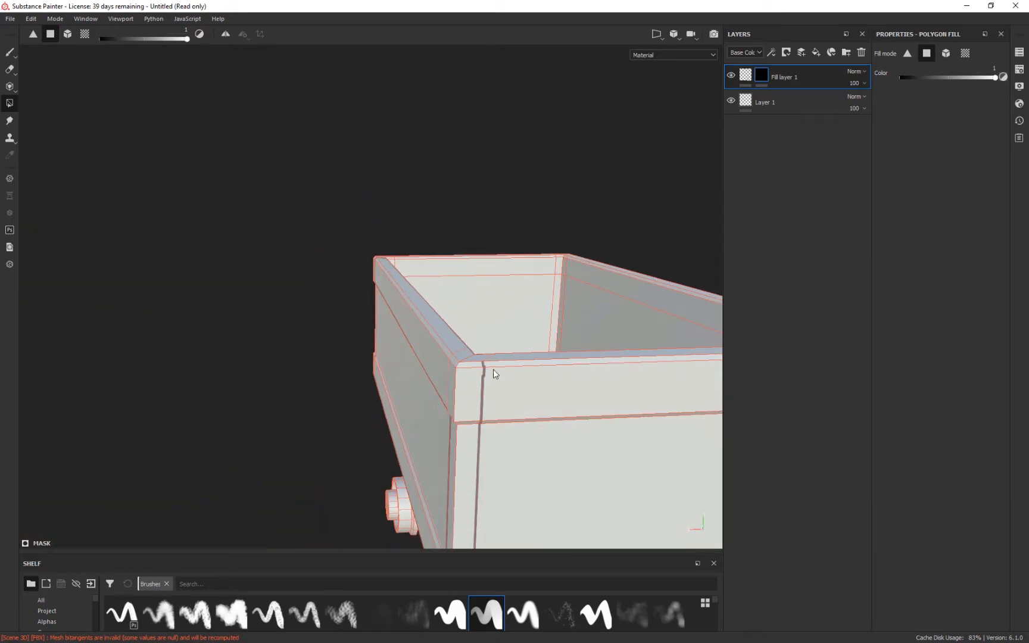
pyautogui.keyDown('alt'); pyautogui.moveTo(587, 284); pyautogui.dragTo(420, 248); pyautogui.keyUp('alt')
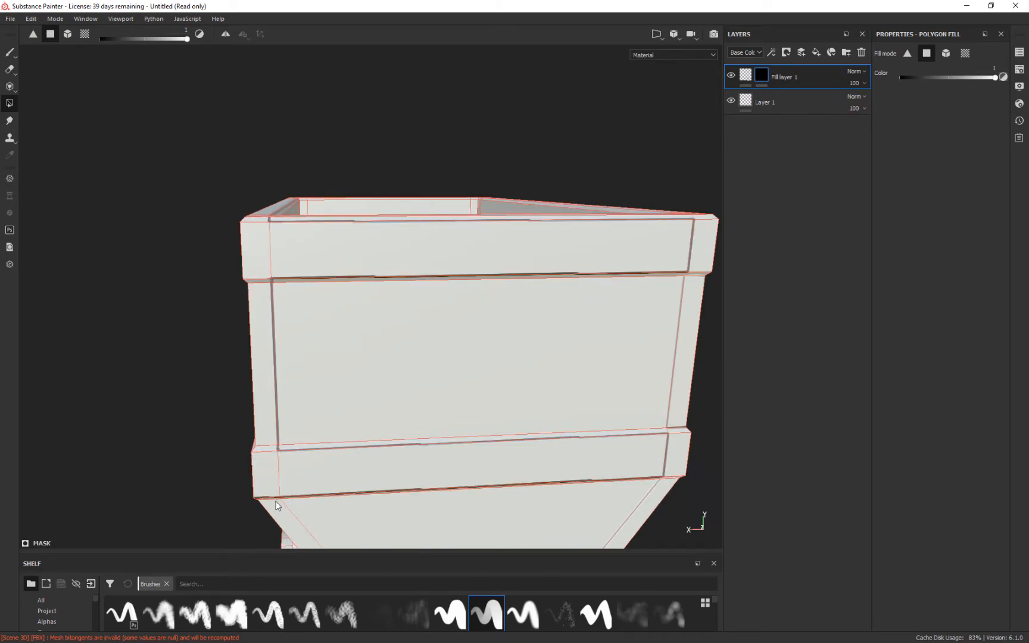
# - Fill the slanted edge strips on the tapered section below the lower band at the cart's end
pyautogui.keyDown('alt'); pyautogui.moveTo(257, 418); pyautogui.dragTo(343, 177, button='middle'); pyautogui.keyUp('alt')
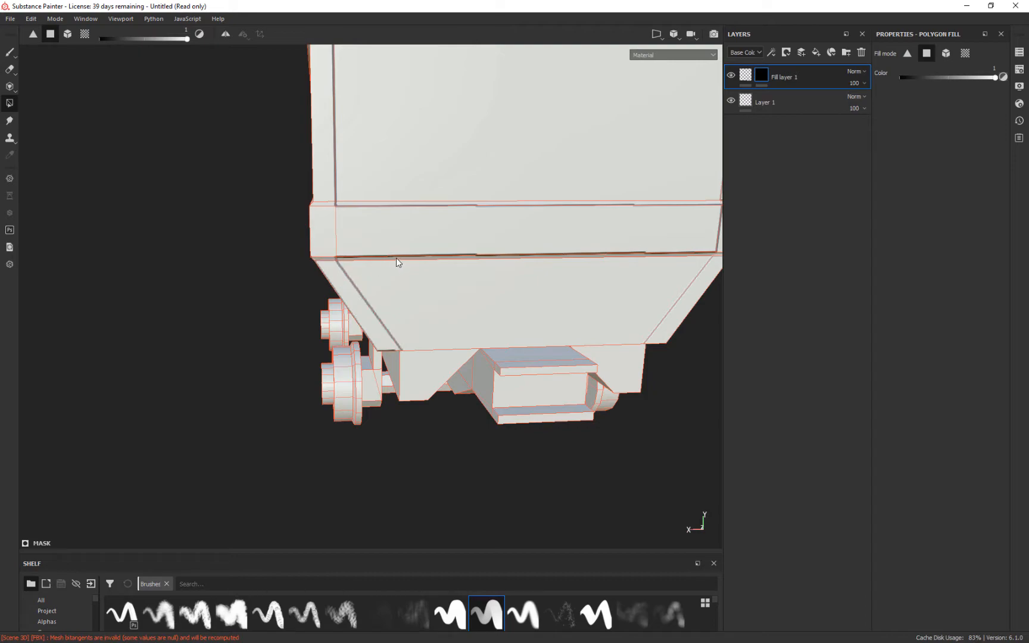
pyautogui.keyDown('alt'); pyautogui.moveTo(466, 256); pyautogui.dragTo(578, 287); pyautogui.keyUp('alt')
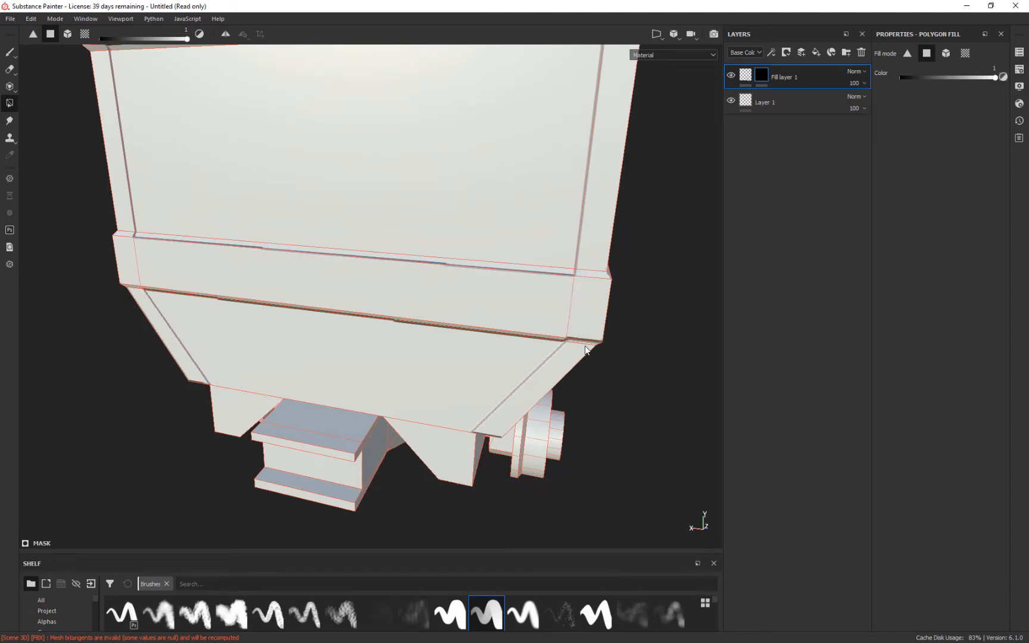
pyautogui.keyDown('alt'); pyautogui.moveTo(657, 436); pyautogui.dragTo(540, 363); pyautogui.keyUp('alt')
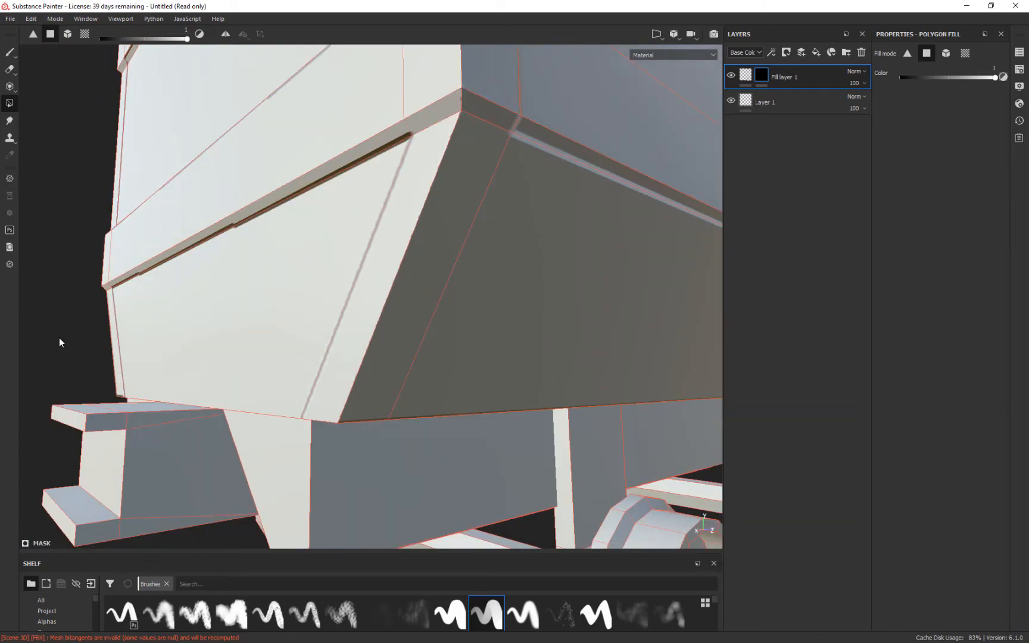
pyautogui.scroll(-5, 61, 340)
pyautogui.keyDown('alt'); pyautogui.moveTo(179, 203); pyautogui.dragTo(210, 294); pyautogui.keyUp('alt')
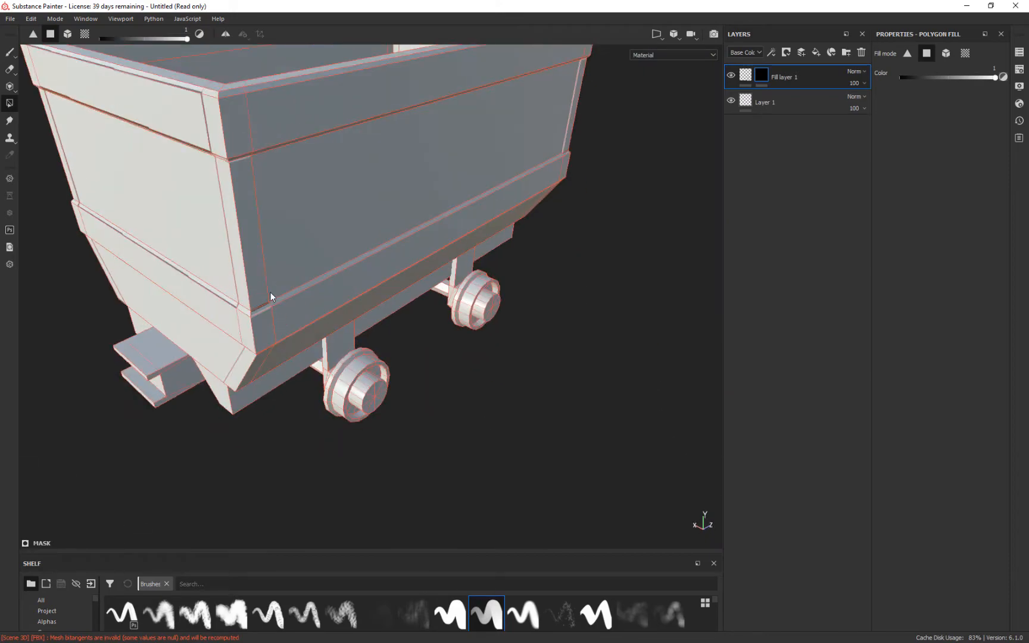
# - Show the 3D and 2D views side by side and bring a lower corner of the cart into view
pyautogui.click(656, 34)
pyautogui.click(662, 100)
pyautogui.keyDown('alt'); pyautogui.moveTo(323, 357); pyautogui.dragTo(157, 337); pyautogui.keyUp('alt')
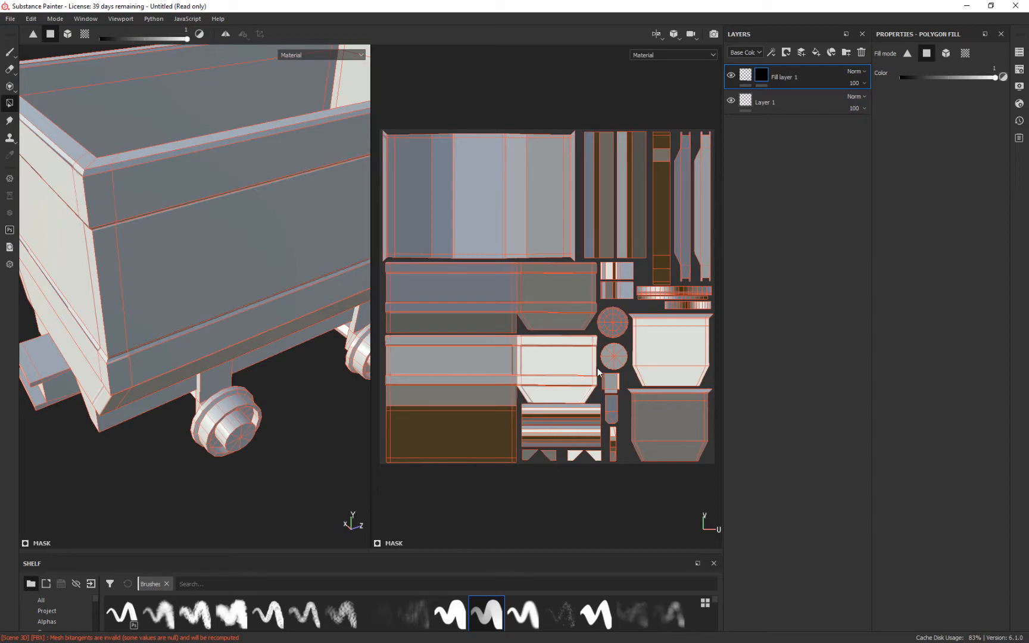
pyautogui.keyDown('alt'); pyautogui.moveTo(298, 411); pyautogui.dragTo(188, 313); pyautogui.keyUp('alt')
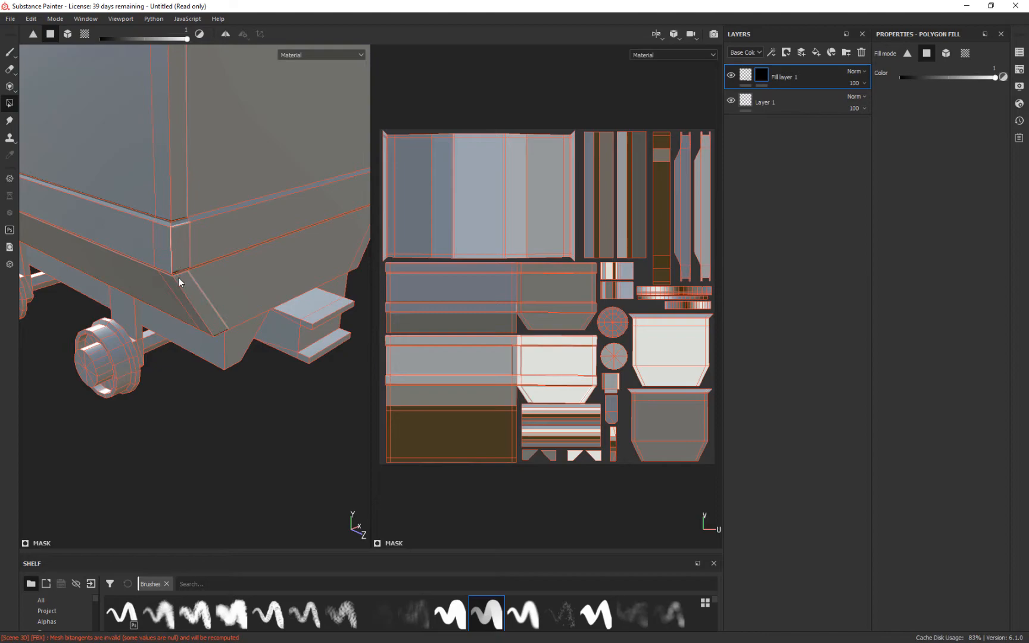
# - Fill the narrow edge strips of the light inner end panel in the UV layout
pyautogui.scroll(4, 536, 387)
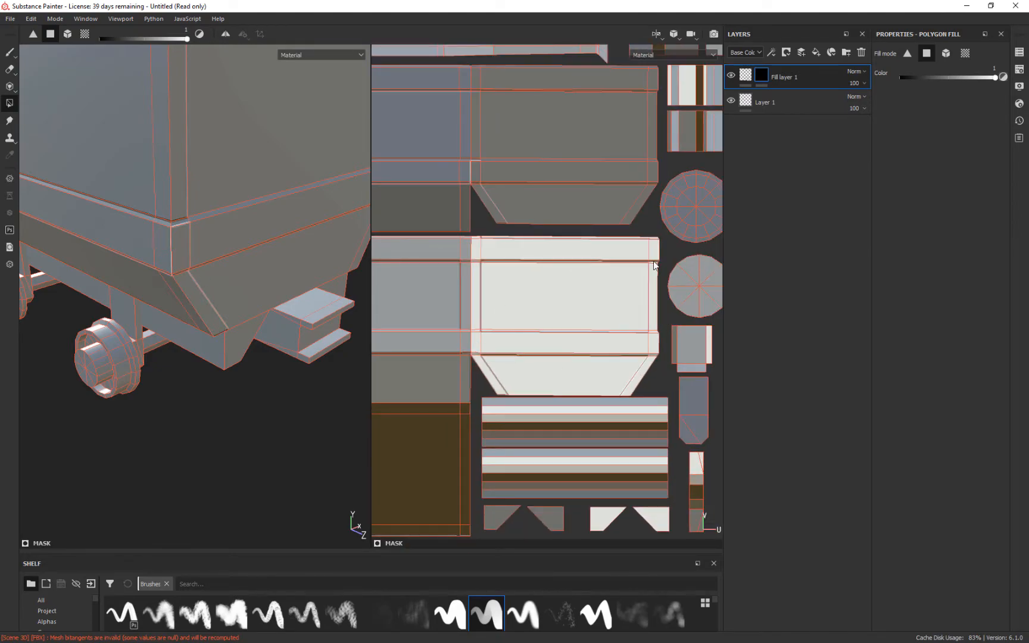
pyautogui.keyDown('alt'); pyautogui.moveTo(661, 361); pyautogui.dragTo(381, 389, button='middle'); pyautogui.keyUp('alt')
pyautogui.click(468, 290)
pyautogui.click(638, 250)
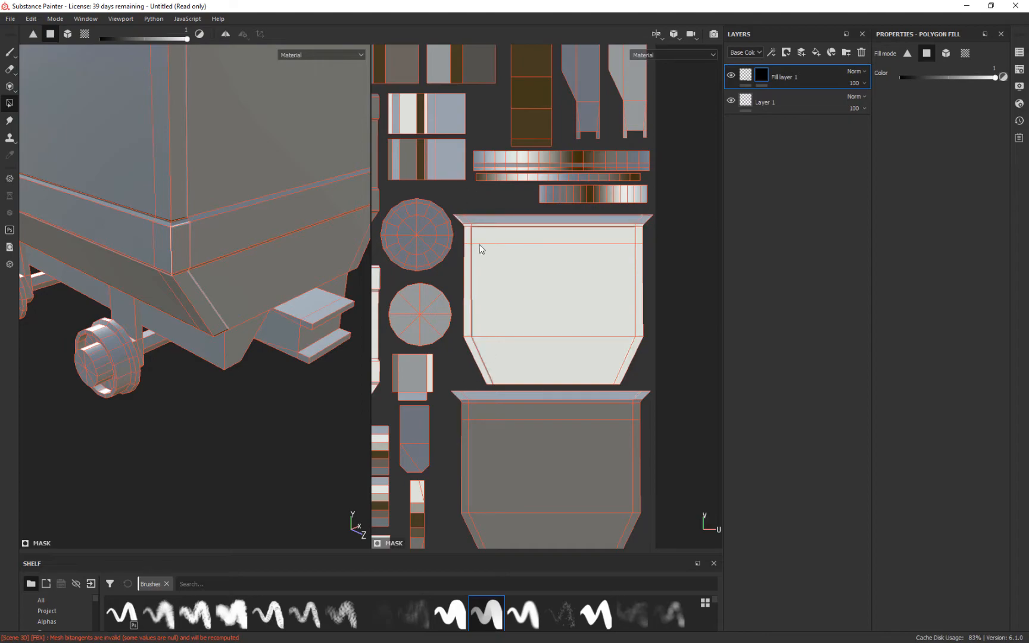
# - Fill the edge strips of the dark inner end panel and the dark outer end wall in the UV layout
pyautogui.keyDown('alt'); pyautogui.moveTo(450, 394); pyautogui.dragTo(467, 279, button='middle'); pyautogui.keyUp('alt')
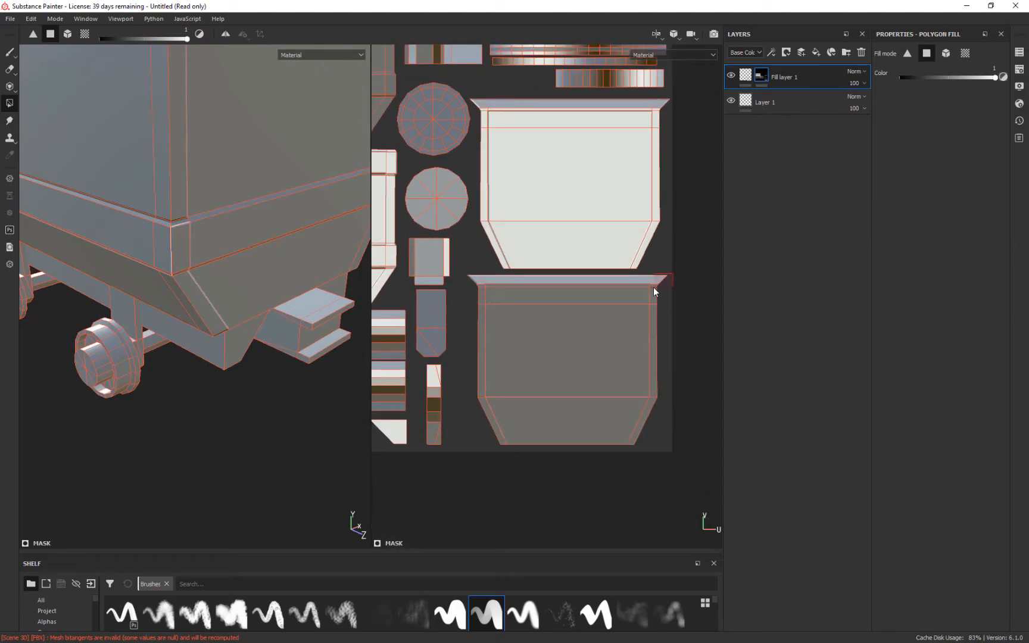
pyautogui.keyDown('alt'); pyautogui.moveTo(475, 322); pyautogui.dragTo(676, 319, button='middle'); pyautogui.keyUp('alt')
pyautogui.keyDown('alt'); pyautogui.moveTo(605, 206); pyautogui.dragTo(627, 454, button='middle'); pyautogui.keyUp('alt')
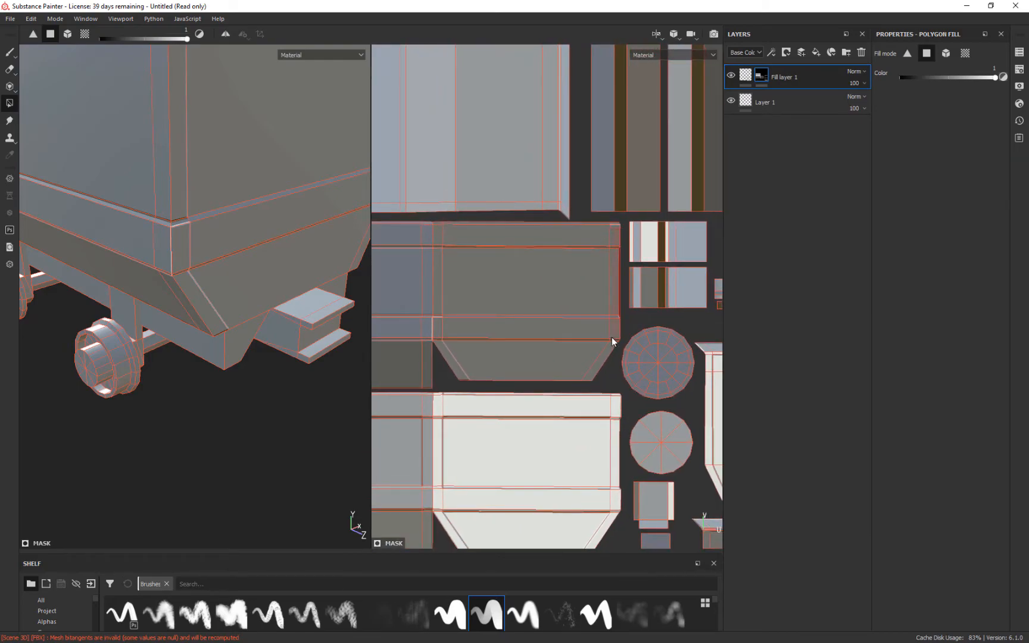
pyautogui.click(426, 337)
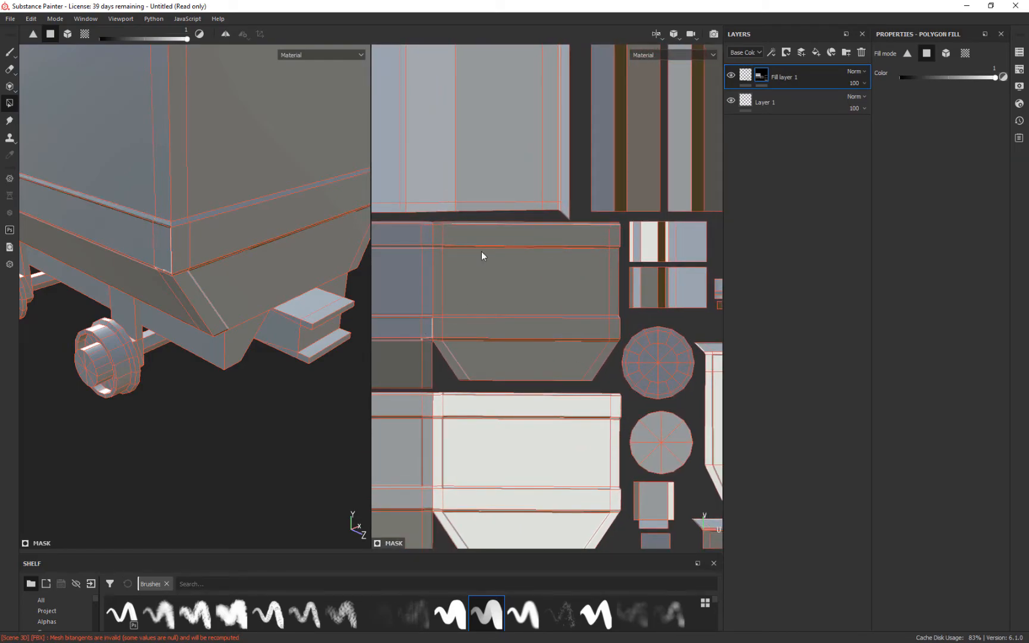
# - Fill the narrow end strips of the long side wall islands in the UV layout
pyautogui.keyDown('alt'); pyautogui.moveTo(466, 305); pyautogui.dragTo(625, 290, button='middle'); pyautogui.keyUp('alt')
pyautogui.keyDown('alt'); pyautogui.moveTo(474, 273); pyautogui.dragTo(699, 246, button='middle'); pyautogui.keyUp('alt')
pyautogui.moveTo(496, 275); pyautogui.dragTo(514, 327)
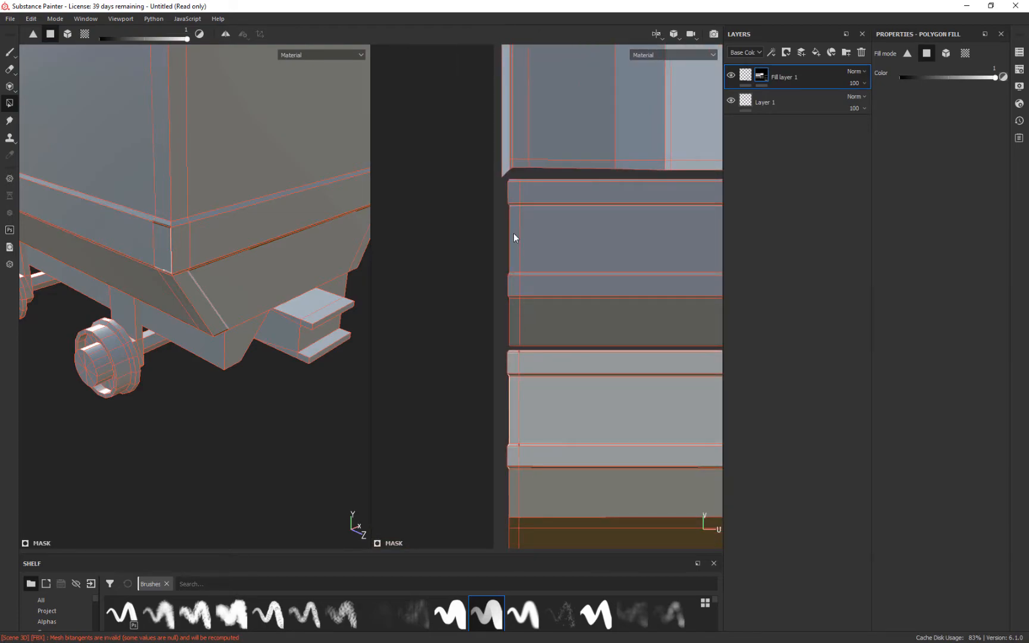
pyautogui.keyDown('alt'); pyautogui.moveTo(552, 210); pyautogui.dragTo(389, 242, button='middle'); pyautogui.keyUp('alt')
pyautogui.scroll(-3, 528, 317)
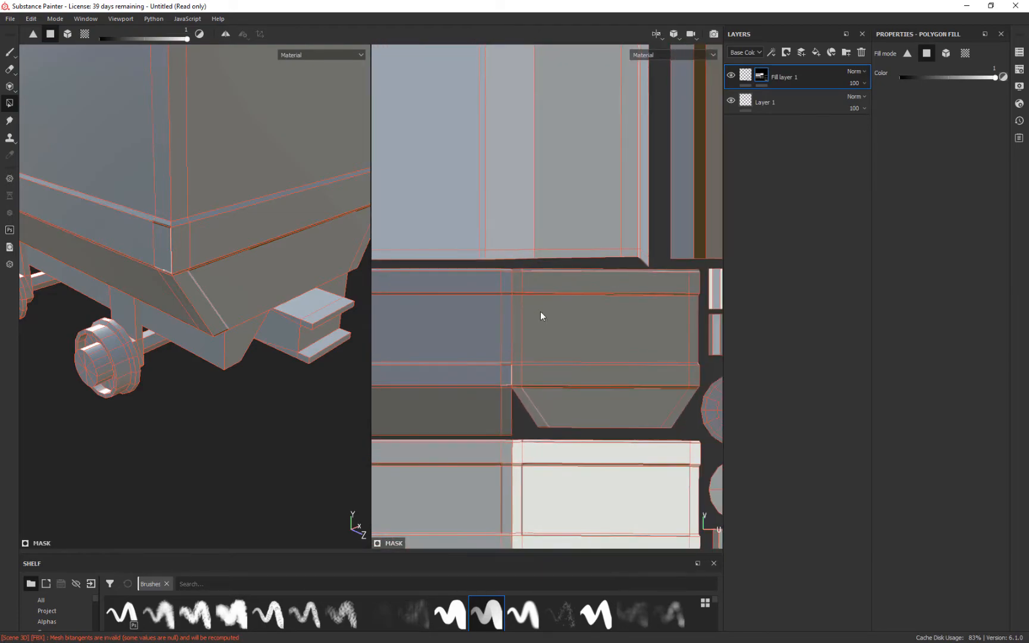
pyautogui.keyDown('alt'); pyautogui.moveTo(657, 306); pyautogui.dragTo(495, 461, button='middle'); pyautogui.keyUp('alt')
# - Set the wireframe opacity to 30 and activate the Paint tool to view the cart without its wireframe
pyautogui.moveTo(262, 300)
pyautogui.keyDown('alt'); pyautogui.mouseDown()
pyautogui.moveTo(315, 181)
pyautogui.moveTo(262, 377)
pyautogui.moveTo(262, 283)
pyautogui.mouseUp(); pyautogui.keyUp('alt')
pyautogui.click(1018, 86)
pyautogui.keyDown('alt'); pyautogui.moveTo(291, 328); pyautogui.dragTo(268, 387); pyautogui.keyUp('alt')
pyautogui.scroll(-3, 268, 357)
pyautogui.moveTo(912, 367); pyautogui.dragTo(819, 367)
pyautogui.keyDown('alt'); pyautogui.moveTo(238, 285); pyautogui.dragTo(238, 321, button='middle'); pyautogui.keyUp('alt')
pyautogui.click(9, 52)
pyautogui.moveTo(178, 95)
pyautogui.keyDown('alt'); pyautogui.mouseDown()
pyautogui.moveTo(248, 119)
pyautogui.moveTo(219, 179)
pyautogui.moveTo(232, 187)
pyautogui.mouseUp(); pyautogui.keyUp('alt')
pyautogui.keyDown('alt'); pyautogui.moveTo(464, 321); pyautogui.dragTo(679, 260); pyautogui.keyUp('alt')
pyautogui.press('f')
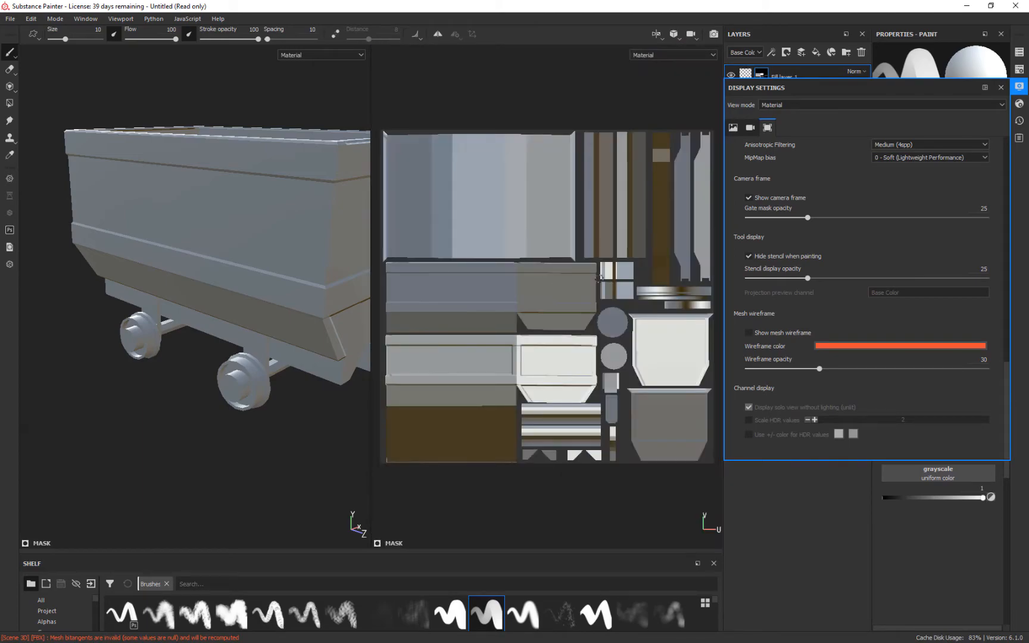
# - Return to Polygon Fill, close the display settings and erase an unwanted polygon from the mask beside the cart's corner
pyautogui.press('4')
pyautogui.keyDown('alt'); pyautogui.moveTo(324, 256); pyautogui.dragTo(295, 426); pyautogui.keyUp('alt')
pyautogui.click(1001, 87)
pyautogui.press('x')
pyautogui.click(238, 226)
pyautogui.keyDown('alt'); pyautogui.moveTo(206, 376); pyautogui.dragTo(58, 111); pyautogui.keyUp('alt')
pyautogui.keyDown('alt'); pyautogui.moveTo(273, 248); pyautogui.dragTo(263, 298, button='middle'); pyautogui.keyUp('alt')
pyautogui.press('x')
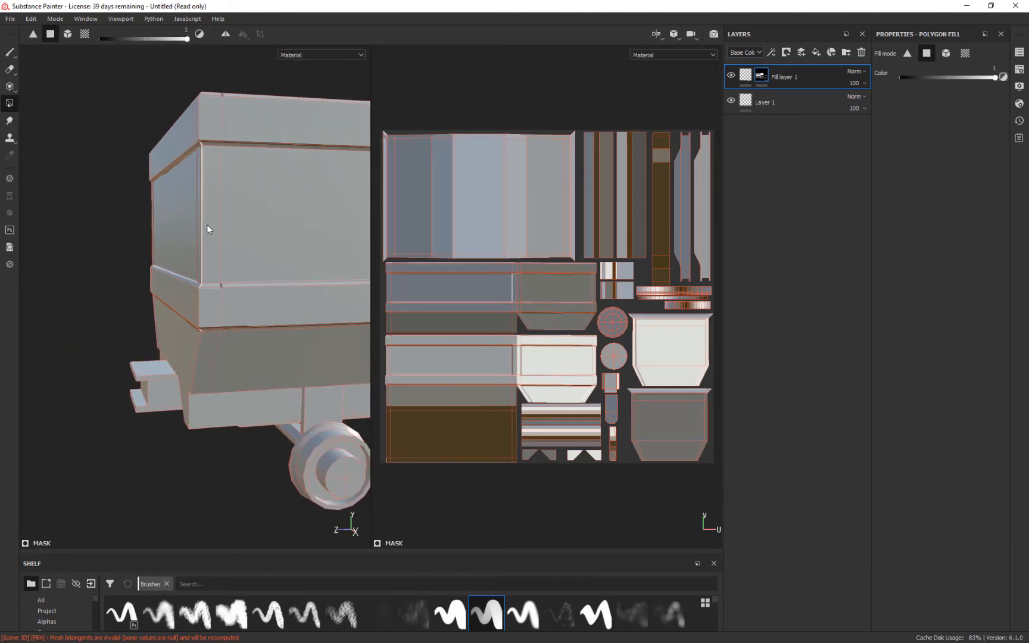
# - Correct the vertical corner strip on the cart's side wall by filling its polygons in the mask
pyautogui.click(207, 225)
pyautogui.keyDown('alt'); pyautogui.moveTo(207, 226); pyautogui.dragTo(216, 199, button='middle'); pyautogui.keyUp('alt')
pyautogui.click(222, 300)
pyautogui.keyDown('alt'); pyautogui.moveTo(222, 298); pyautogui.dragTo(213, 241, button='middle'); pyautogui.keyUp('alt')
pyautogui.keyDown('alt'); pyautogui.moveTo(213, 241); pyautogui.dragTo(404, 46); pyautogui.keyUp('alt')
pyautogui.press('x')
pyautogui.press('x')
pyautogui.click(211, 229)
pyautogui.press('x')
# - Widen the 3D view and correct the strip fill around the cart's inner corner and floor edge
pyautogui.scroll(-6, 362, 74)
pyautogui.moveTo(372, 96); pyautogui.dragTo(614, 95)
pyautogui.keyDown('alt'); pyautogui.moveTo(71, 84); pyautogui.dragTo(199, 96); pyautogui.keyUp('alt')
pyautogui.press('x')
pyautogui.keyDown('alt'); pyautogui.moveTo(196, 239); pyautogui.dragTo(423, 221); pyautogui.keyUp('alt')
pyautogui.press('x')
pyautogui.keyDown('alt'); pyautogui.moveTo(360, 222); pyautogui.dragTo(439, 290); pyautogui.keyUp('alt')
pyautogui.keyDown('alt'); pyautogui.moveTo(367, 228); pyautogui.dragTo(325, 337, button='right'); pyautogui.keyUp('alt')
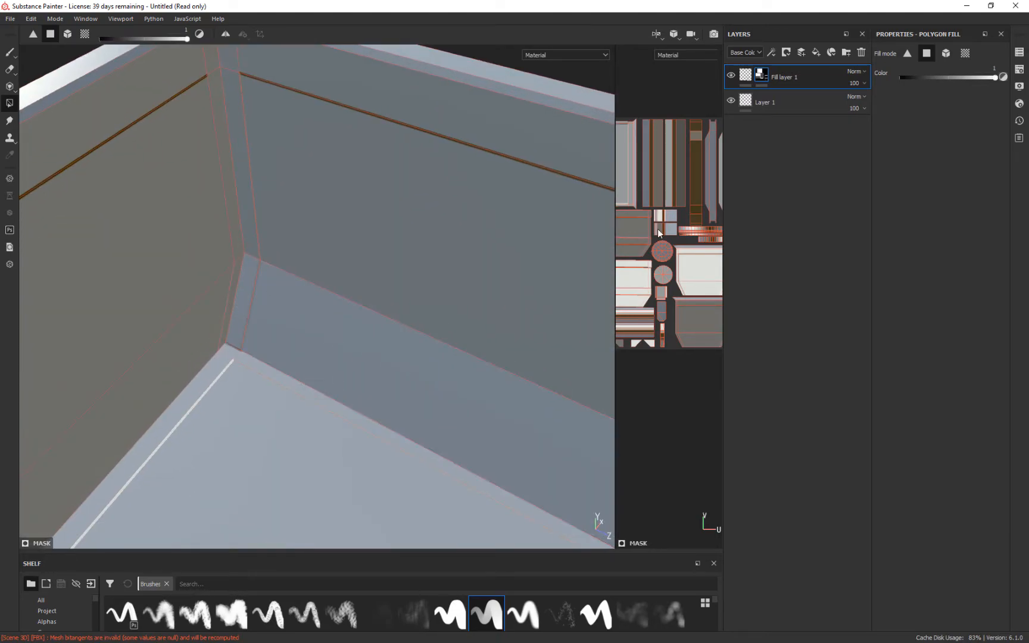
# - Enlarge the UV view and complete the edge strips on the wall islands, comparing them with the cart
pyautogui.scroll(5, 660, 234)
pyautogui.moveTo(613, 252); pyautogui.dragTo(312, 167)
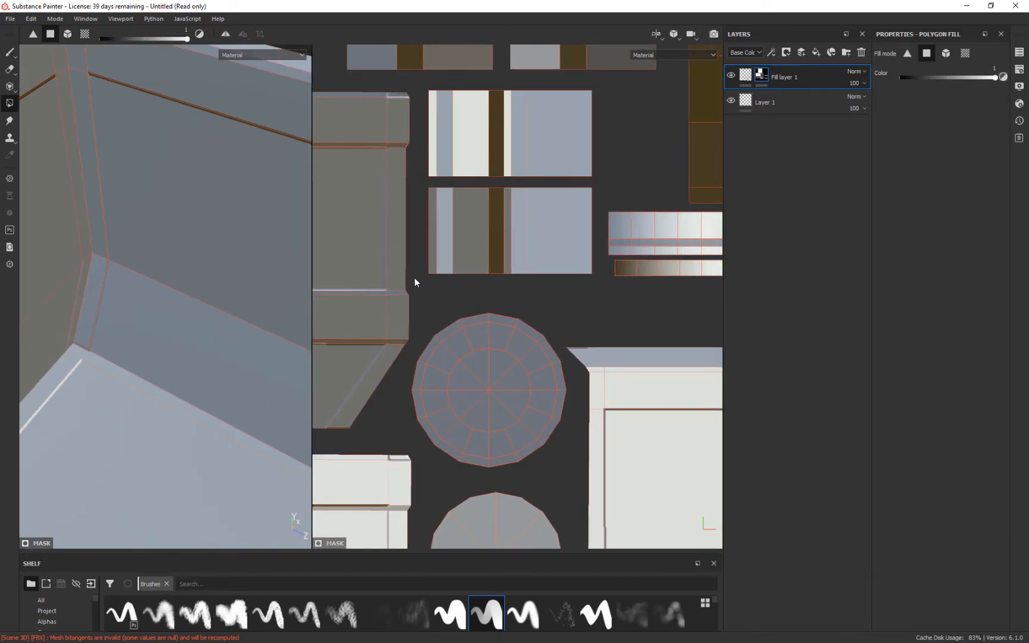
pyautogui.keyDown('alt'); pyautogui.moveTo(158, 270); pyautogui.dragTo(47, 255); pyautogui.keyUp('alt')
pyautogui.scroll(1, 346, 233)
pyautogui.scroll(-7, 346, 233)
pyautogui.keyDown('alt'); pyautogui.moveTo(351, 235); pyautogui.dragTo(644, 242, button='middle'); pyautogui.keyUp('alt')
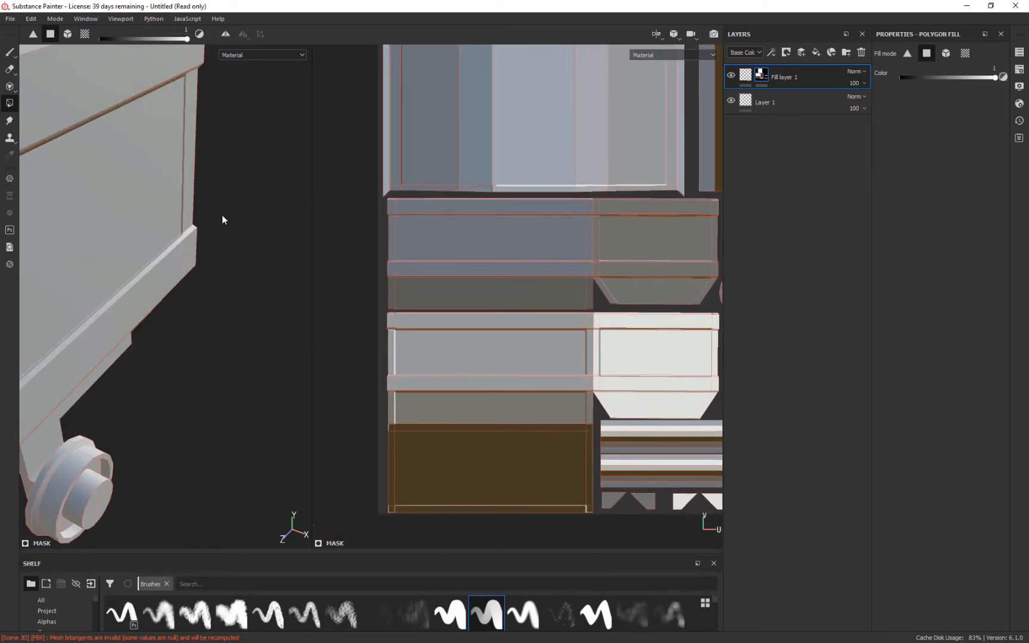
pyautogui.scroll(1, 339, 295)
pyautogui.scroll(-5, 216, 206)
pyautogui.keyDown('alt'); pyautogui.moveTo(215, 206); pyautogui.dragTo(285, 185); pyautogui.keyUp('alt')
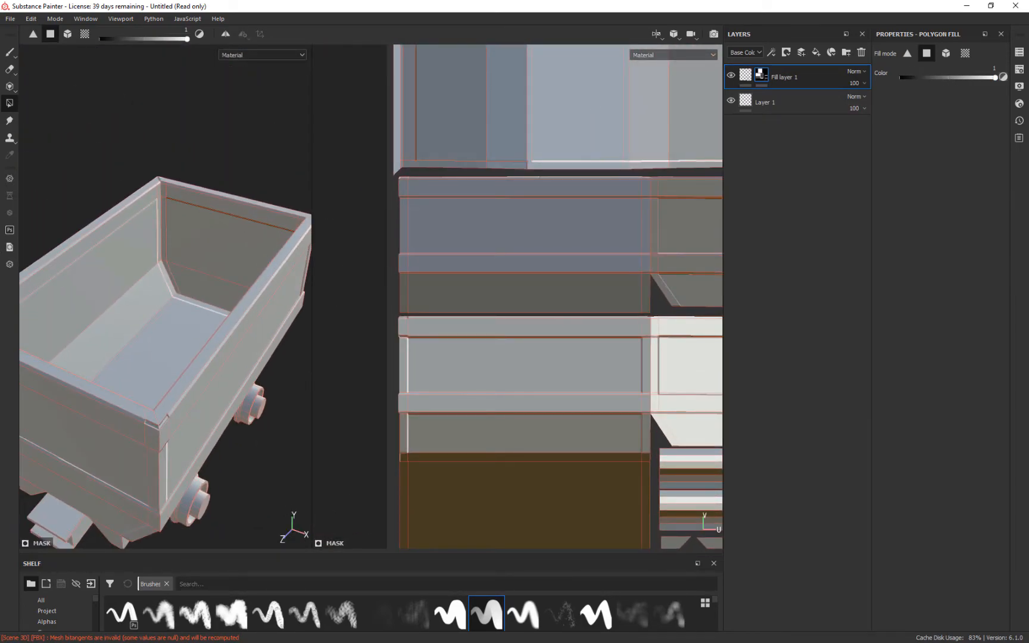
# - Show only the 3D view with the Paint tool and inspect the raised strips around the cart under different lighting
pyautogui.press('F2')
pyautogui.click(10, 53)
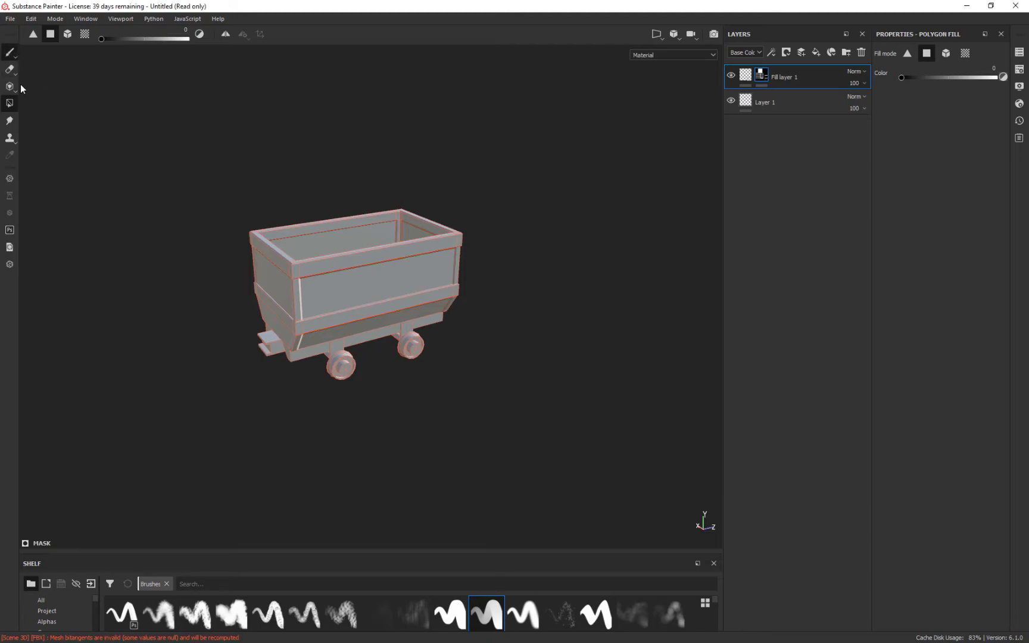
pyautogui.moveTo(503, 354)
pyautogui.keyDown('alt'); pyautogui.mouseDown()
pyautogui.moveTo(753, 306)
pyautogui.moveTo(800, 278)
pyautogui.moveTo(642, 328)
pyautogui.moveTo(693, 314)
pyautogui.moveTo(716, 289)
pyautogui.moveTo(703, 322)
pyautogui.mouseUp(); pyautogui.keyUp('alt')
pyautogui.keyDown('shift'); pyautogui.moveTo(611, 307); pyautogui.dragTo(535, 310, button='right'); pyautogui.keyUp('shift')
pyautogui.keyDown('alt'); pyautogui.moveTo(535, 310); pyautogui.dragTo(47, 356); pyautogui.keyUp('alt')
pyautogui.keyDown('shift'); pyautogui.moveTo(186, 319); pyautogui.dragTo(229, 314, button='right'); pyautogui.keyUp('shift')
pyautogui.keyDown('alt'); pyautogui.moveTo(207, 374); pyautogui.dragTo(426, 317); pyautogui.keyUp('alt')
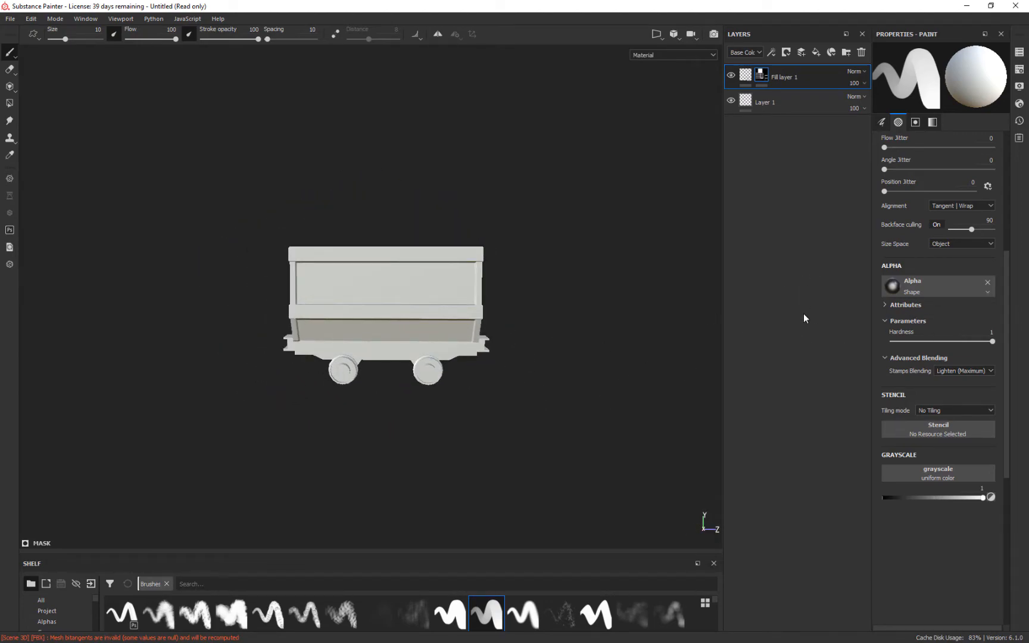
# - Rename the masked fill layer as Metal Extrusion
pyautogui.doubleClick(787, 76)
pyautogui.press('BackSpace')
pyautogui.write('Metal Extrusion')
pyautogui.press('Return')
pyautogui.keyDown('alt'); pyautogui.moveTo(668, 250); pyautogui.dragTo(578, 254); pyautogui.keyUp('alt')
pyautogui.scroll(3, 598, 210)
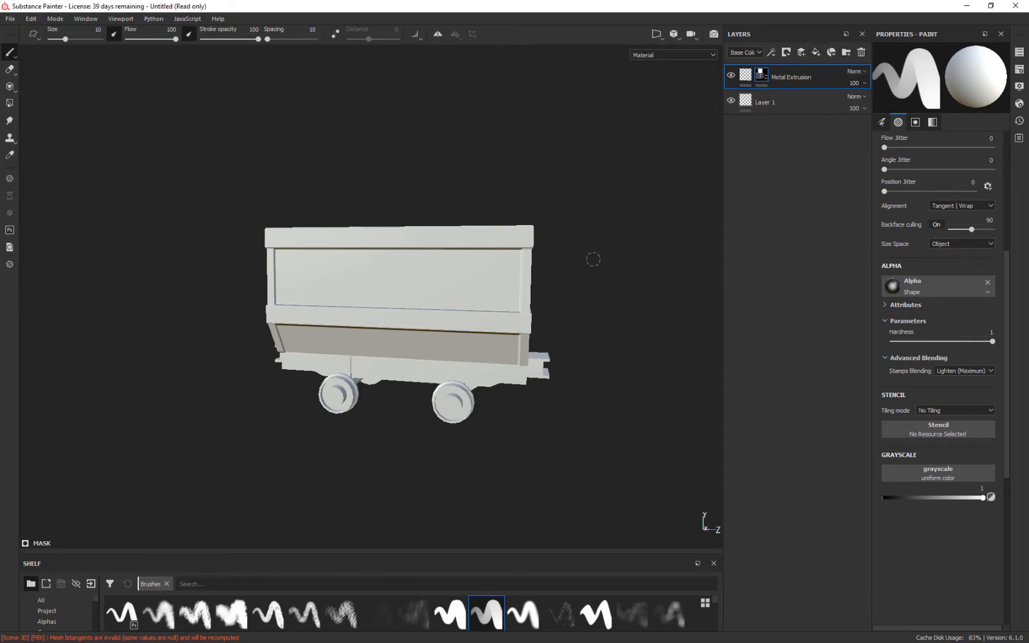
# - Place Layer 1 above the Metal Extrusion layer and rename it as Bolts
pyautogui.keyDown('alt'); pyautogui.moveTo(601, 241); pyautogui.dragTo(684, 276); pyautogui.keyUp('alt')
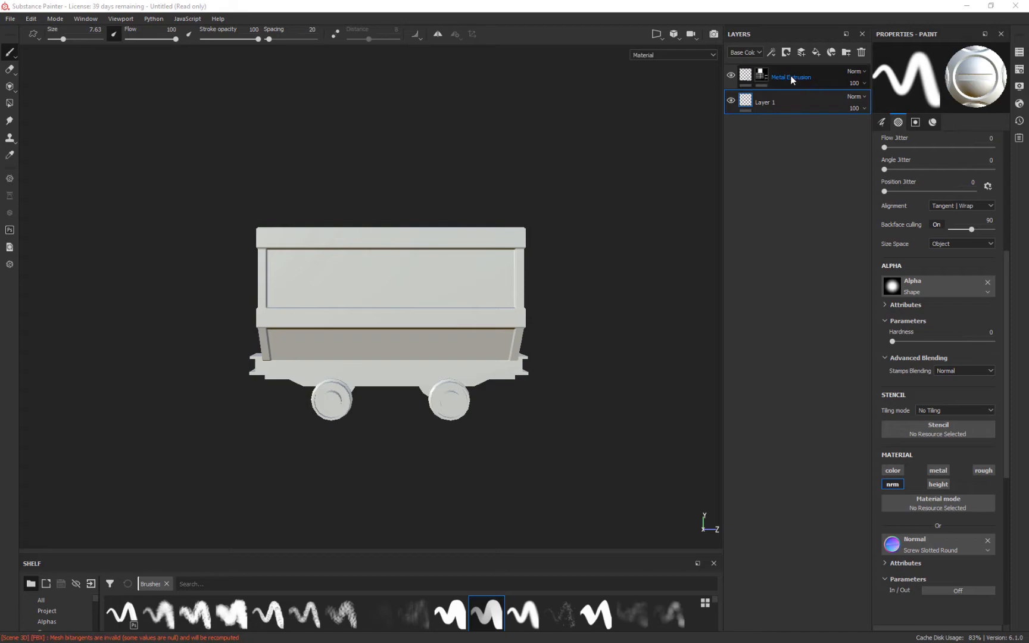
pyautogui.press('Delete')
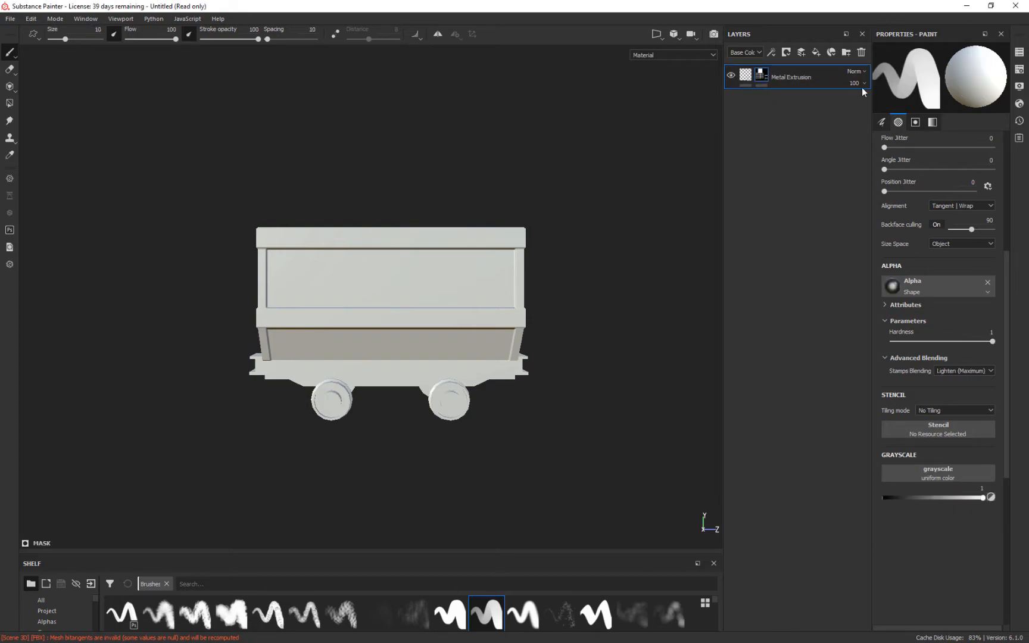
pyautogui.hotkey('ctrl', 'z')
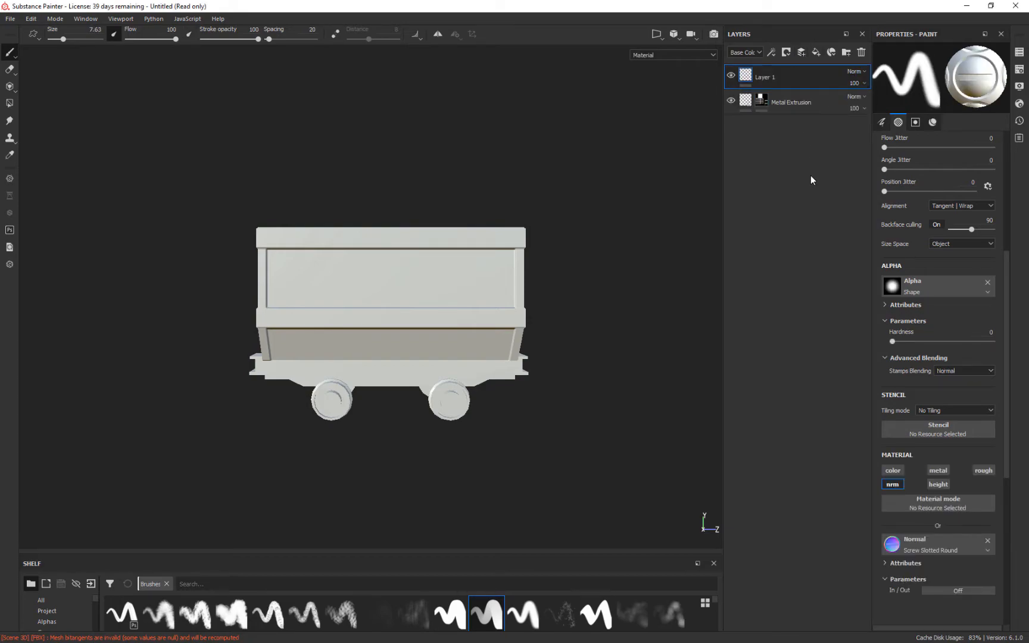
pyautogui.doubleClick(770, 77)
pyautogui.write('Bolts')
pyautogui.press('Return')
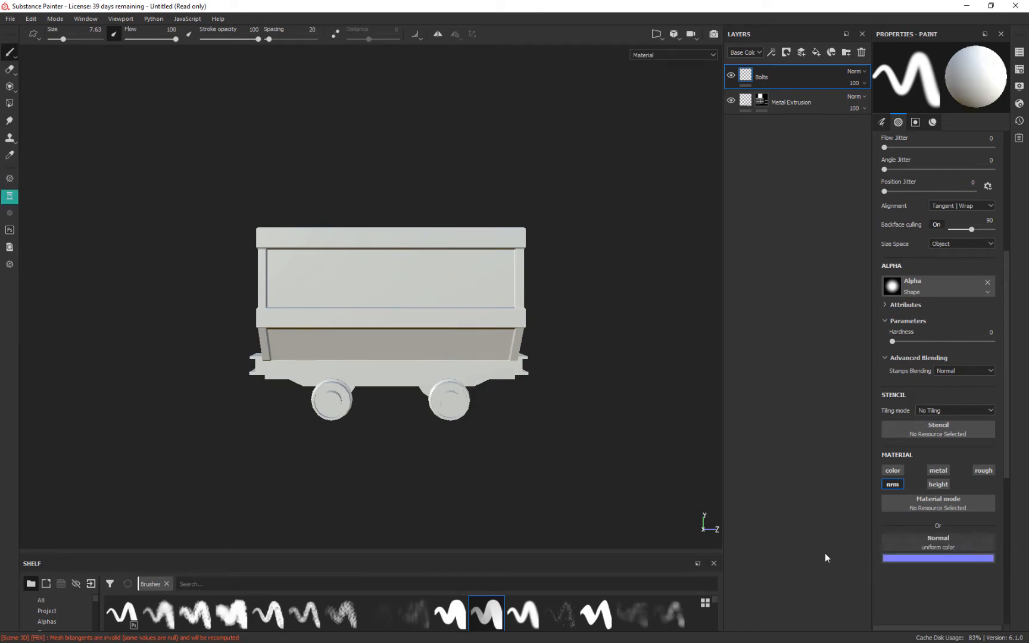
# - Enlarge the shelf, show the Hard Surfaces resources and try Screw Security Round as the brush's normal on the cart side
pyautogui.moveTo(541, 553); pyautogui.dragTo(567, 376)
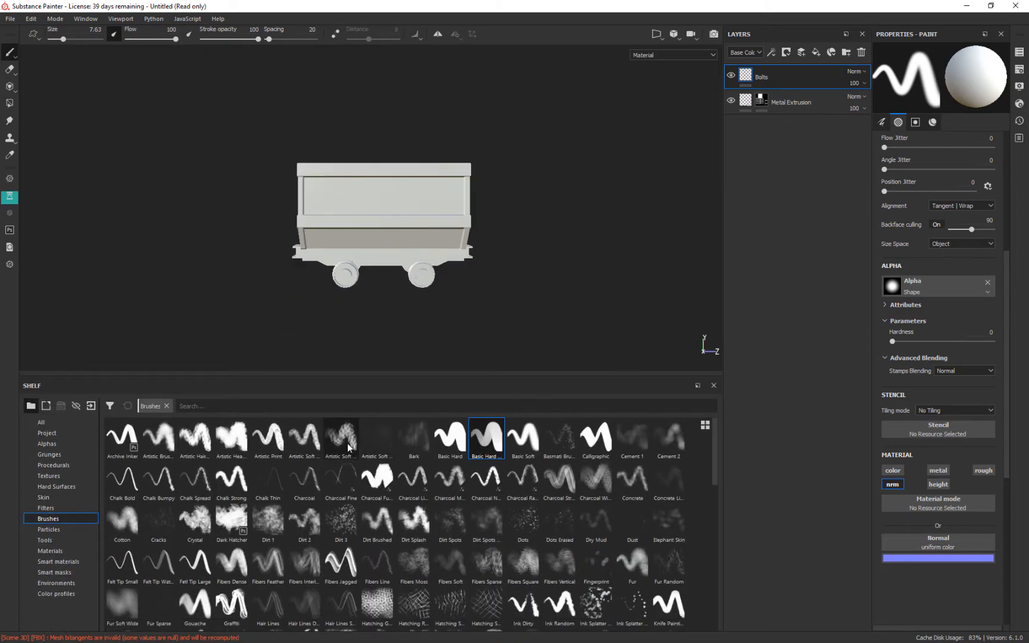
pyautogui.click(55, 486)
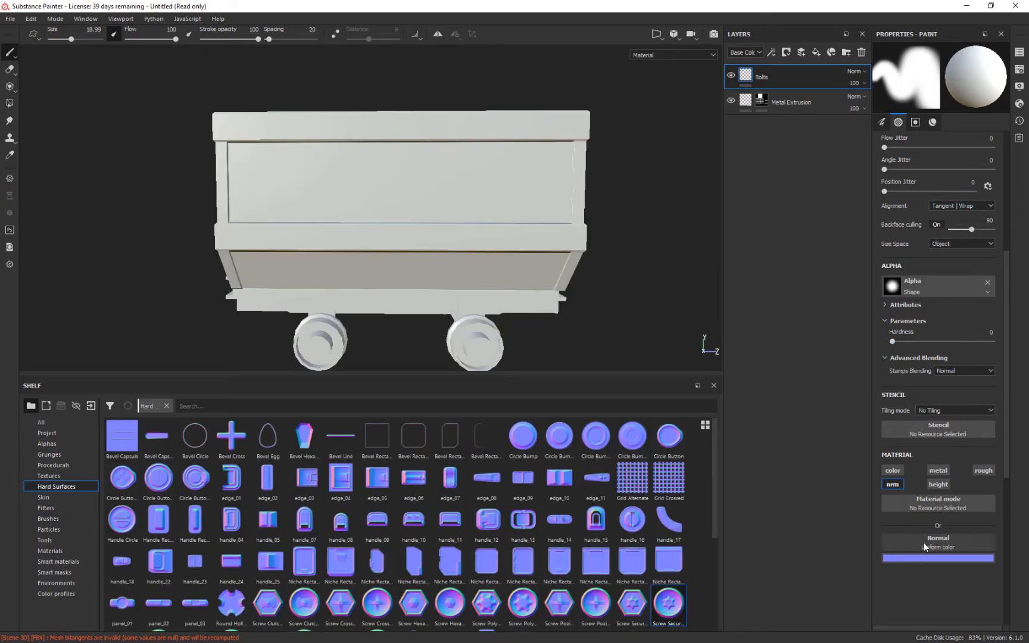
pyautogui.moveTo(671, 606)
pyautogui.mouseDown()
pyautogui.moveTo(916, 552)
pyautogui.moveTo(924, 560)
pyautogui.mouseUp()
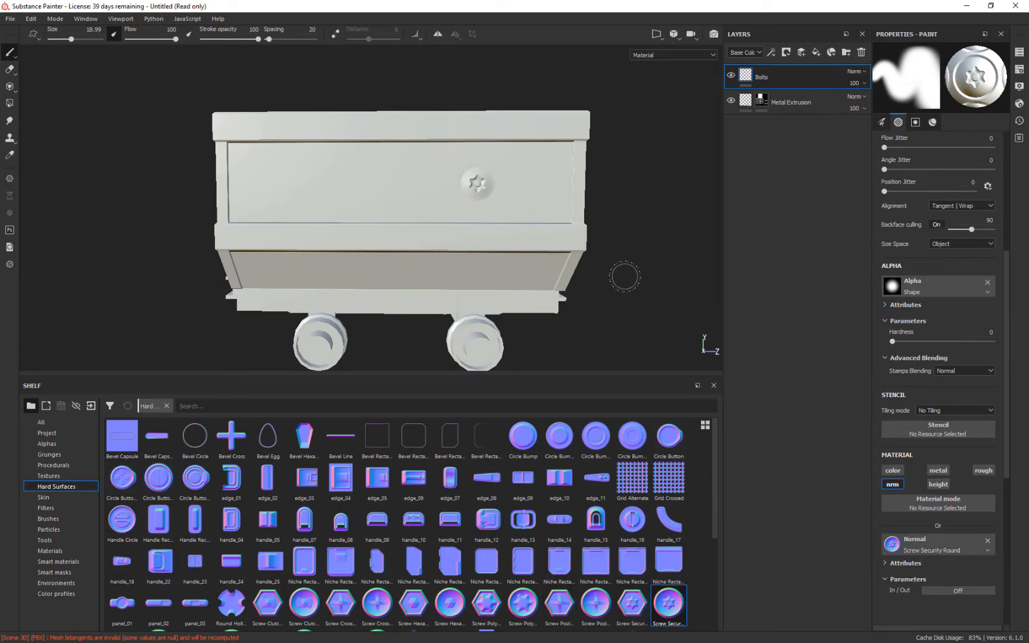
pyautogui.moveTo(648, 254)
pyautogui.keyDown('alt'); pyautogui.mouseDown()
pyautogui.moveTo(636, 245)
pyautogui.moveTo(642, 253)
pyautogui.mouseUp(); pyautogui.keyUp('alt')
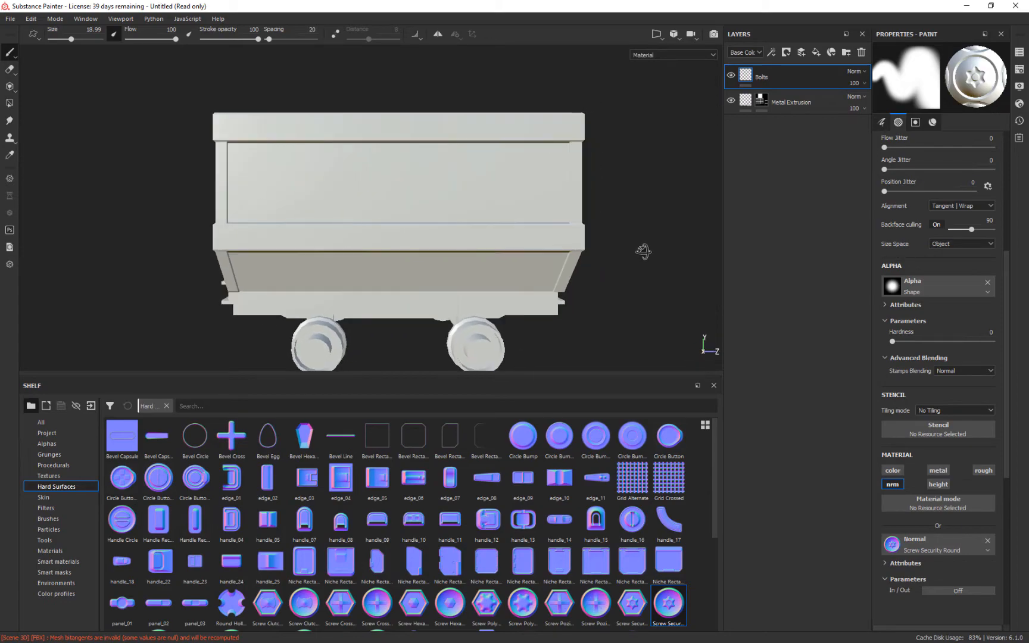
# - Try the Circle Bump Border and a round slotted screw from the Hard Surfaces shelf as the brush's normal
pyautogui.click(559, 435)
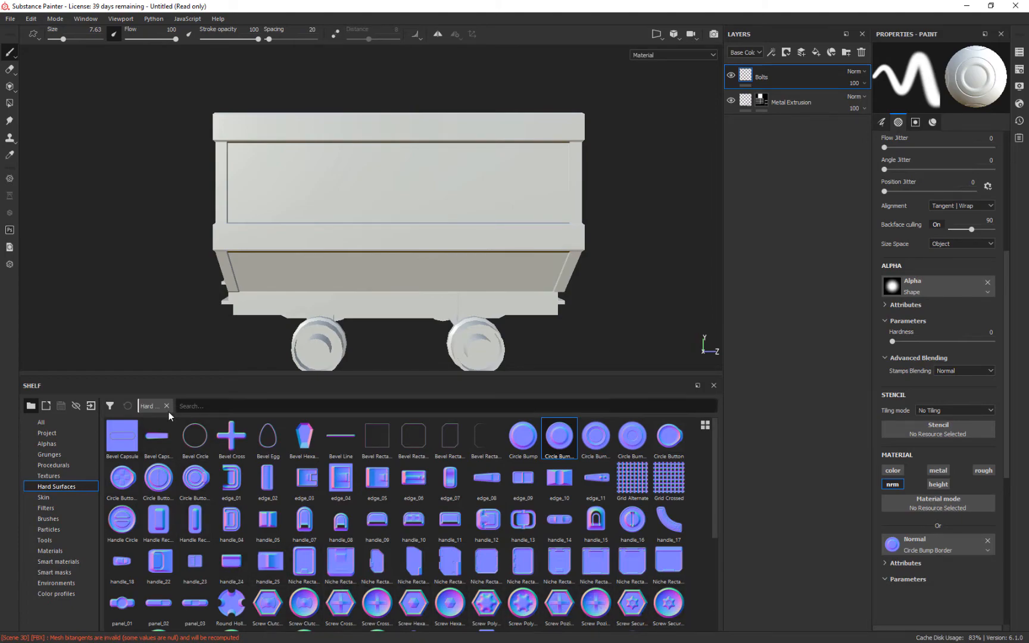
pyautogui.scroll(-3, 283, 515)
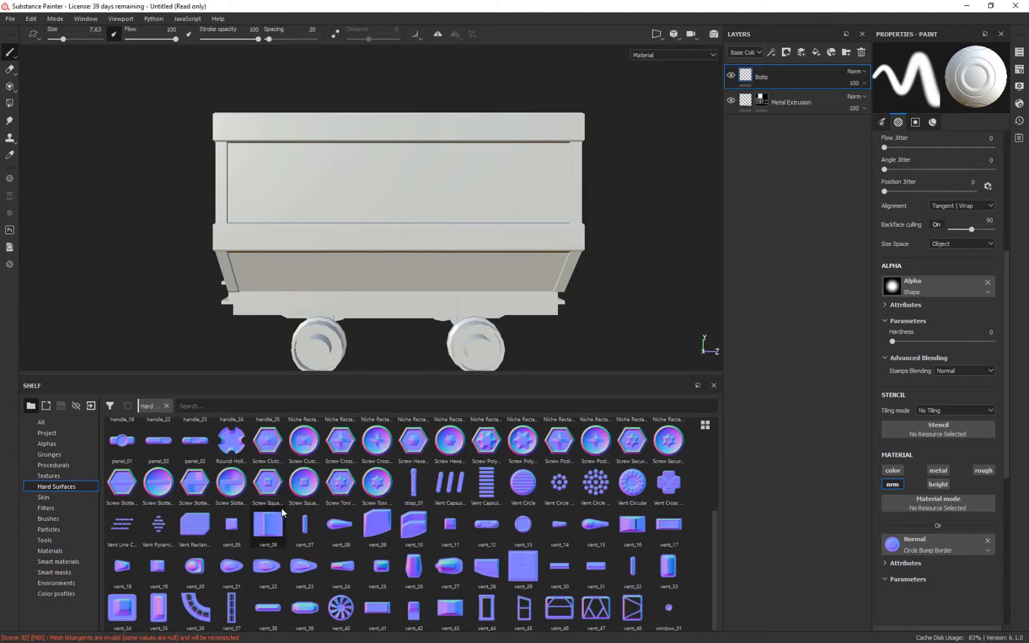
pyautogui.scroll(3, 284, 513)
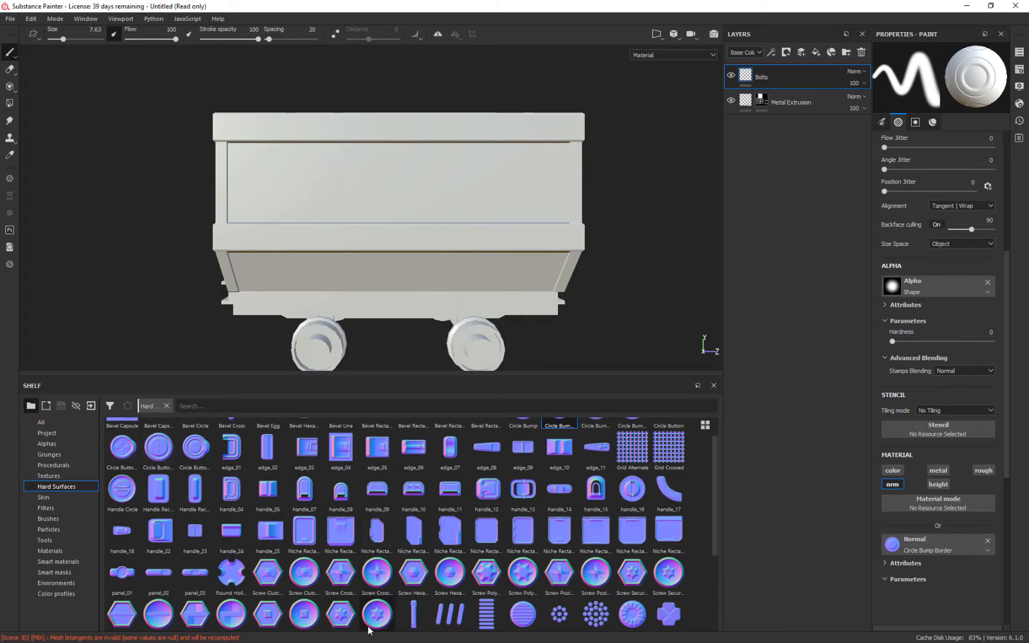
pyautogui.scroll(-1, 159, 615)
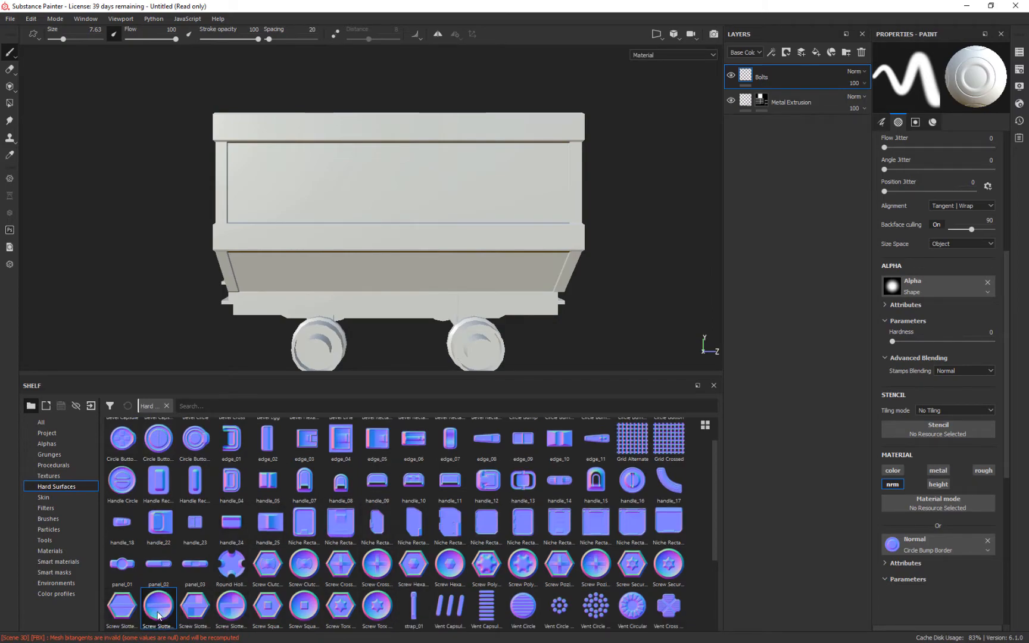
pyautogui.moveTo(158, 615); pyautogui.dragTo(941, 543)
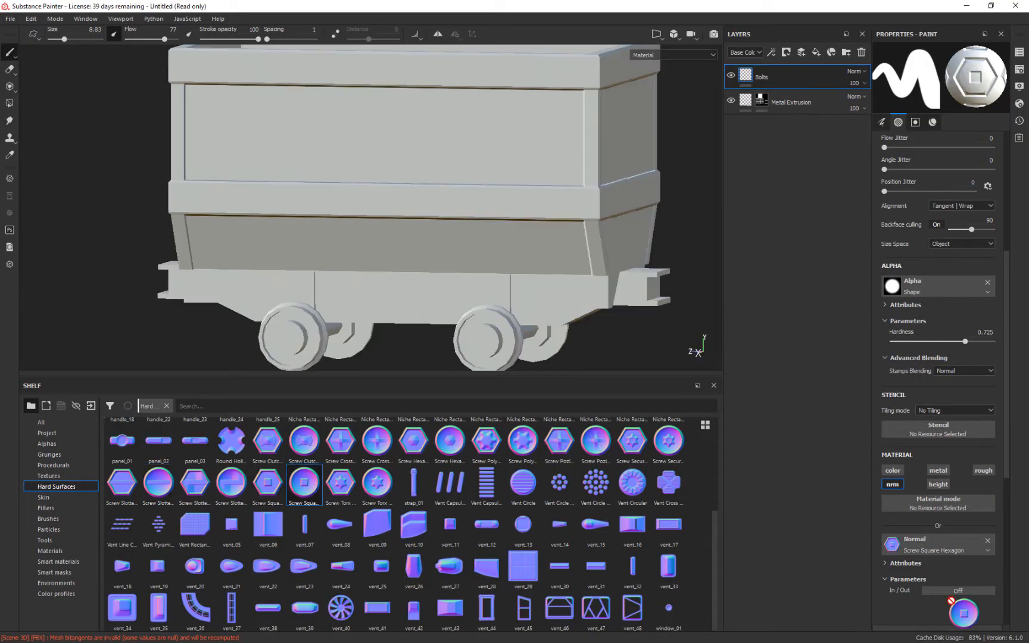
# - Load Screw Square Round as the brush's normal and try a straight stroke along the cart side's lower band
pyautogui.moveTo(965, 610); pyautogui.dragTo(952, 558)
pyautogui.click(577, 205)
pyautogui.moveTo(675, 270)
pyautogui.keyDown('alt'); pyautogui.mouseDown()
pyautogui.moveTo(697, 345)
pyautogui.moveTo(725, 238)
pyautogui.moveTo(721, 245)
pyautogui.mouseUp(); pyautogui.keyUp('alt')
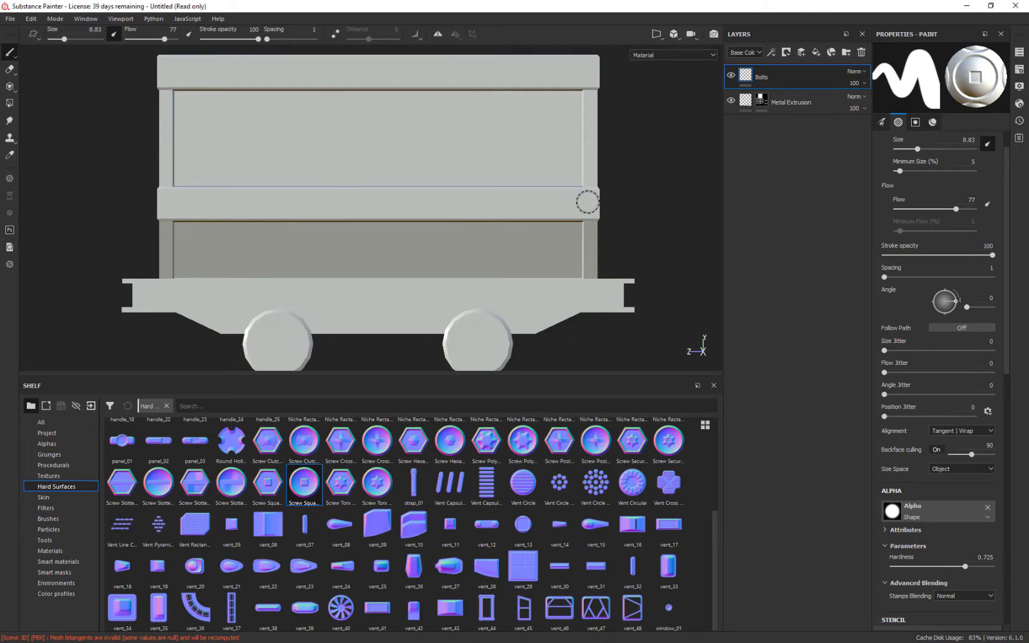
pyautogui.keyDown('shift'); pyautogui.click(168, 200); pyautogui.keyUp('shift')
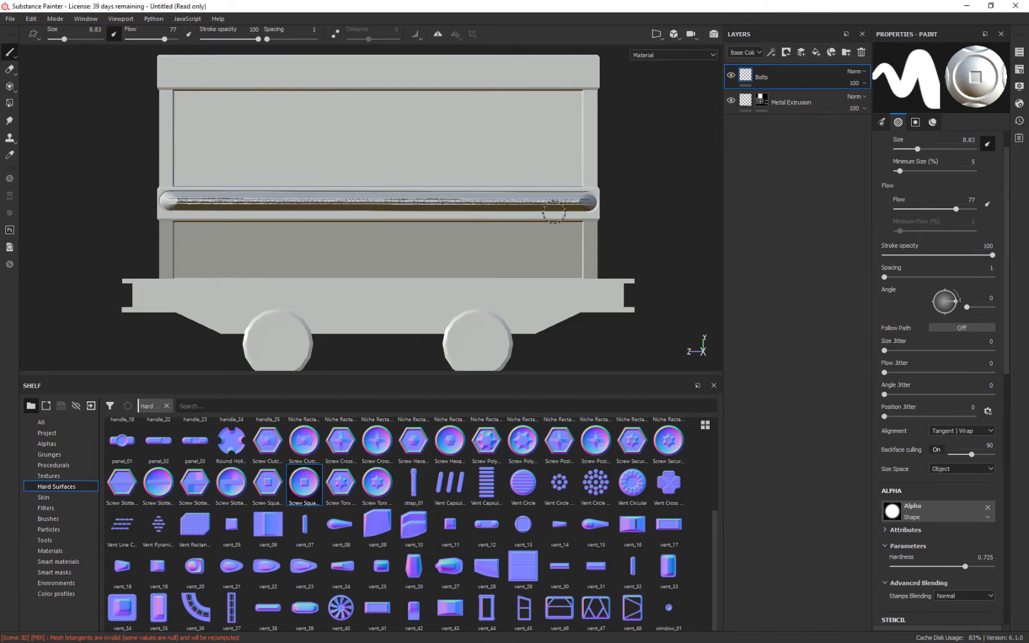
pyautogui.hotkey('ctrl', 'z')
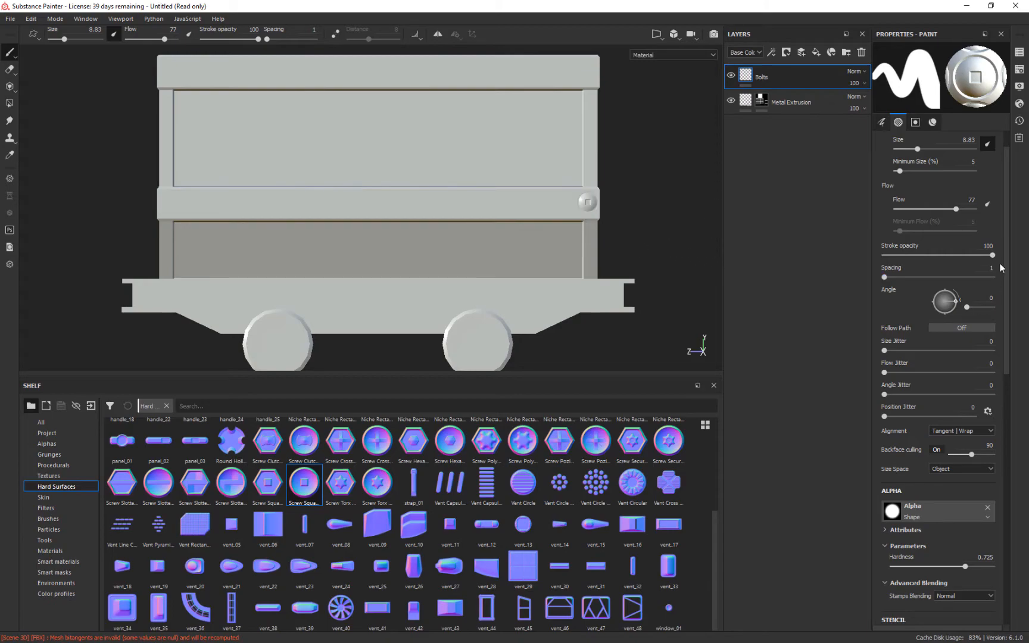
# - Set the brush spacing to 600 and try a straight row of bolts along the cart side's lower band
pyautogui.moveTo(884, 277); pyautogui.dragTo(934, 280)
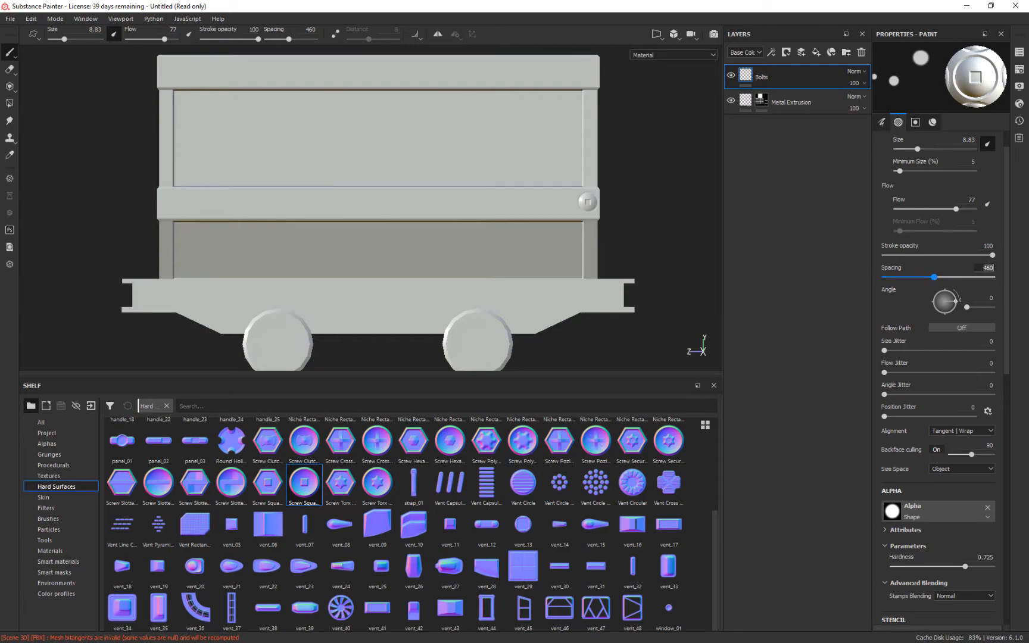
pyautogui.write('0')
pyautogui.press('Return')
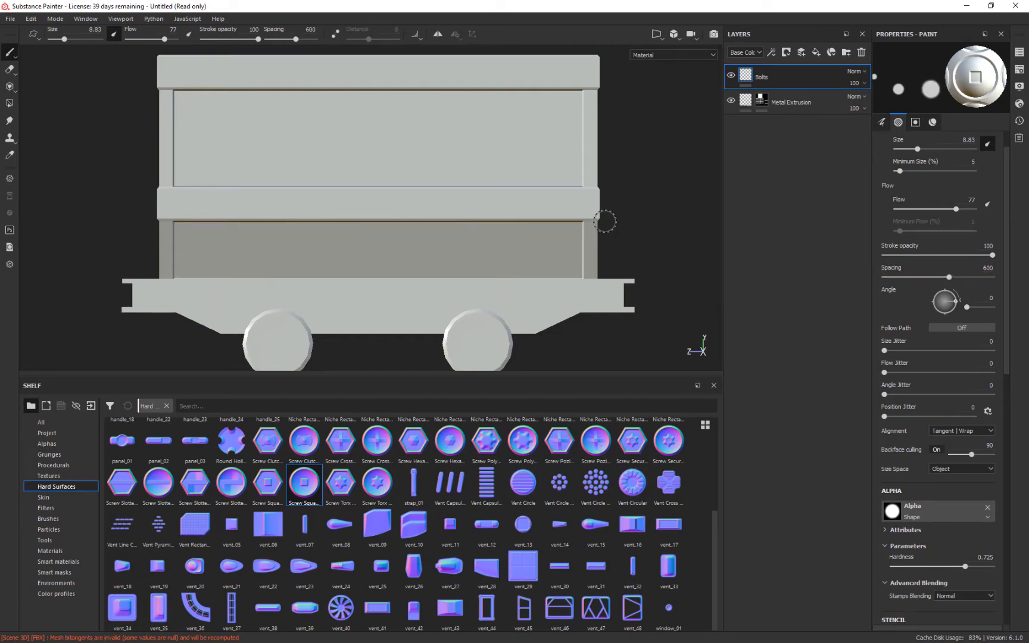
pyautogui.click(579, 203)
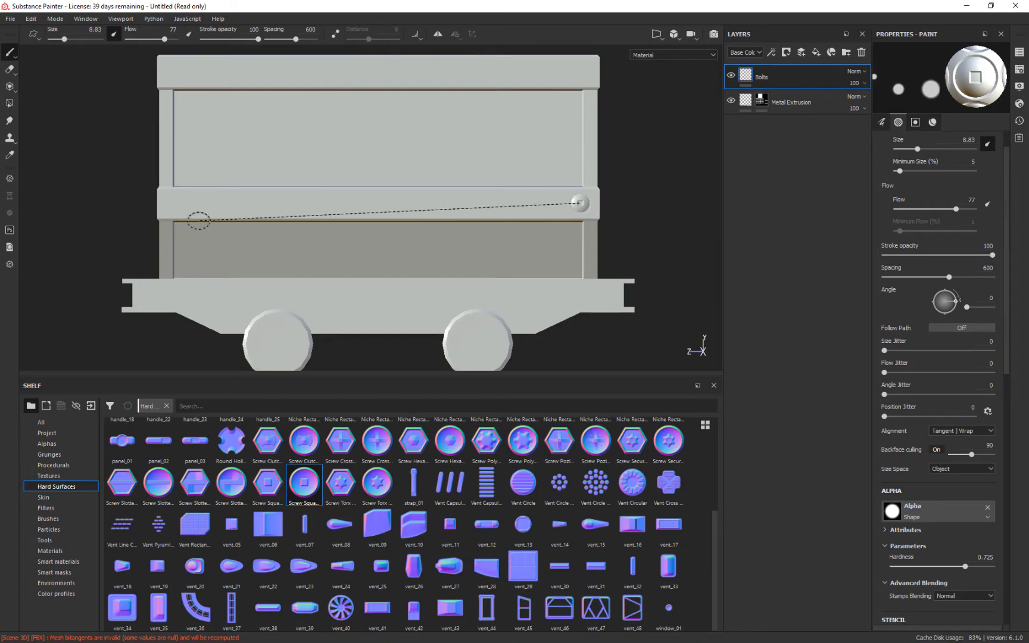
pyautogui.keyDown('shift'); pyautogui.click(162, 203); pyautogui.keyUp('shift')
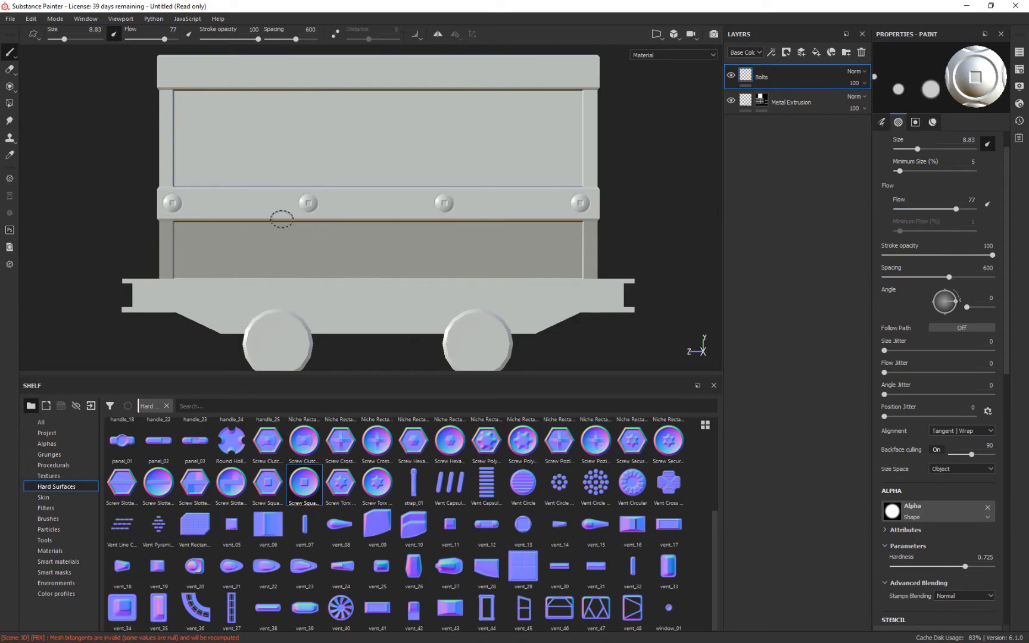
pyautogui.hotkey('ctrl', 'z')
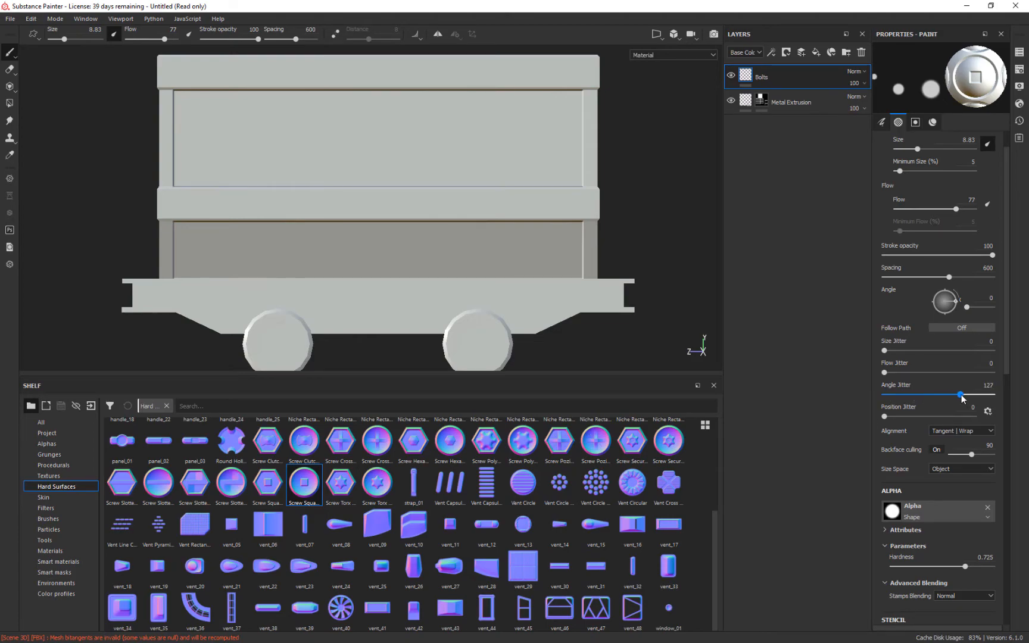
# - Set the angle jitter to 152 and stamp straight rows of four bolts along the cart side's lower and upper bands
pyautogui.click(582, 203)
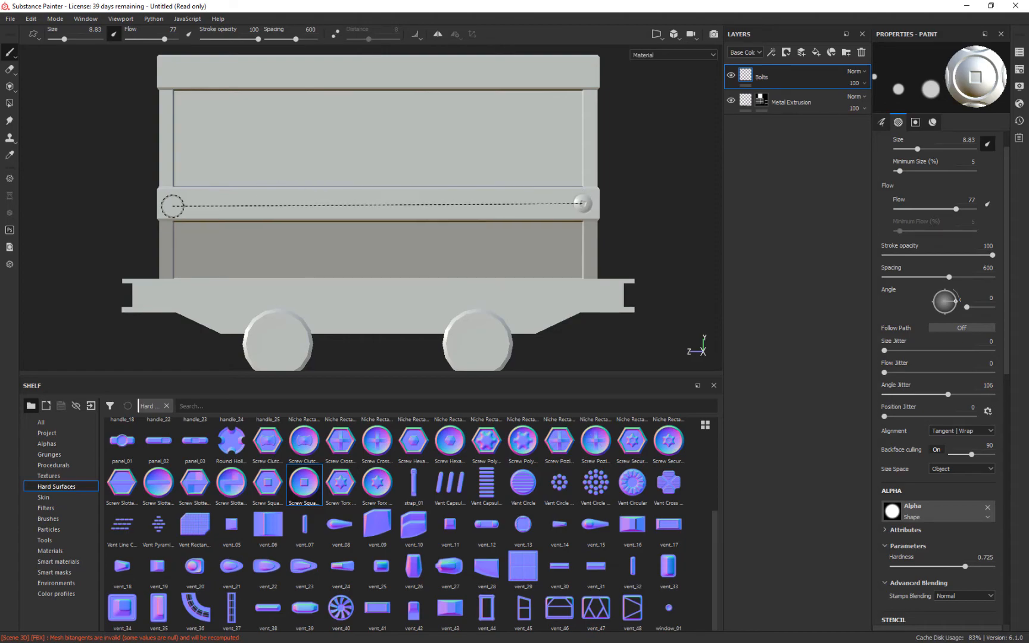
pyautogui.keyDown('shift'); pyautogui.click(159, 203); pyautogui.keyUp('shift')
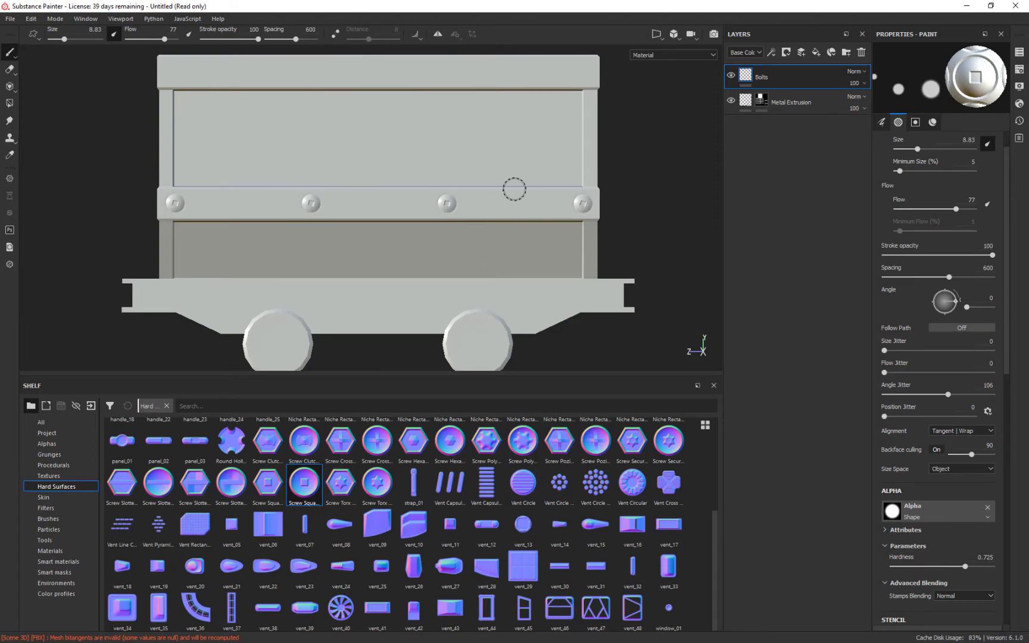
pyautogui.hotkey('ctrl', 'z')
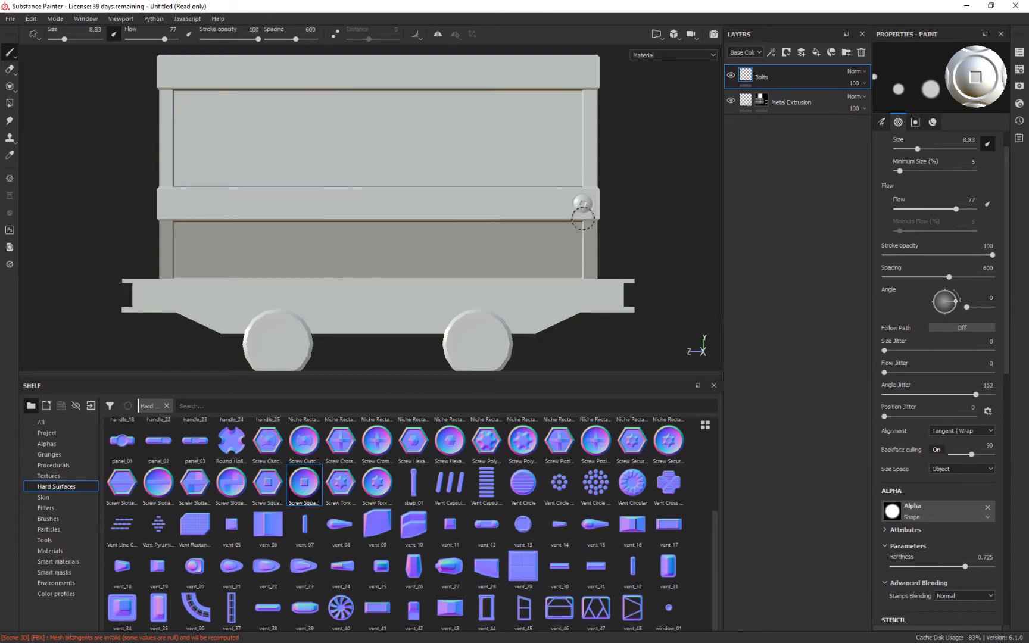
pyautogui.keyDown('shift'); pyautogui.click(160, 203); pyautogui.keyUp('shift')
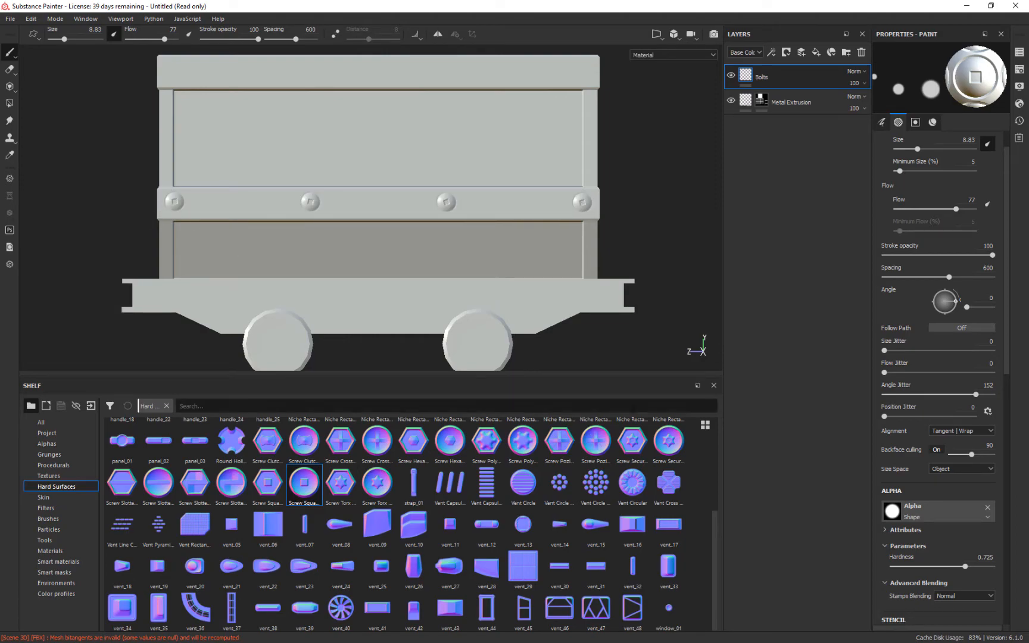
pyautogui.moveTo(648, 125); pyautogui.dragTo(634, 192, button='middle')
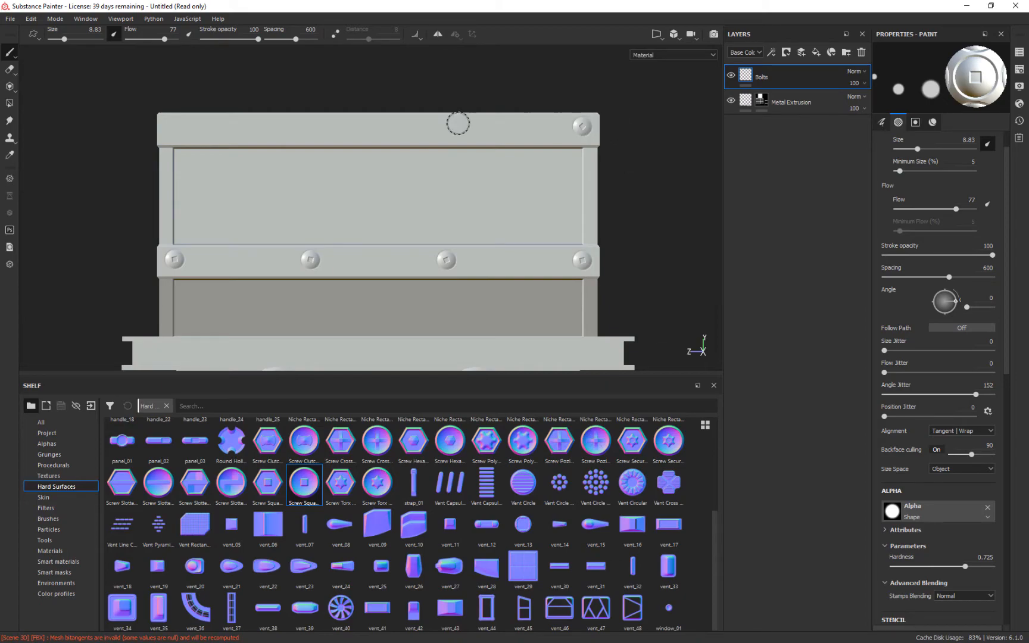
pyautogui.keyDown('shift'); pyautogui.click(174, 126); pyautogui.keyUp('shift')
# - Reduce the brush spacing to 500 and stamp straight bolt rows along the upper and lower bands of the cart's end
pyautogui.keyDown('alt'); pyautogui.moveTo(634, 225); pyautogui.dragTo(193, 181); pyautogui.keyUp('alt')
pyautogui.click(600, 116)
pyautogui.hotkey('ctrl', 'z')
pyautogui.click(600, 115)
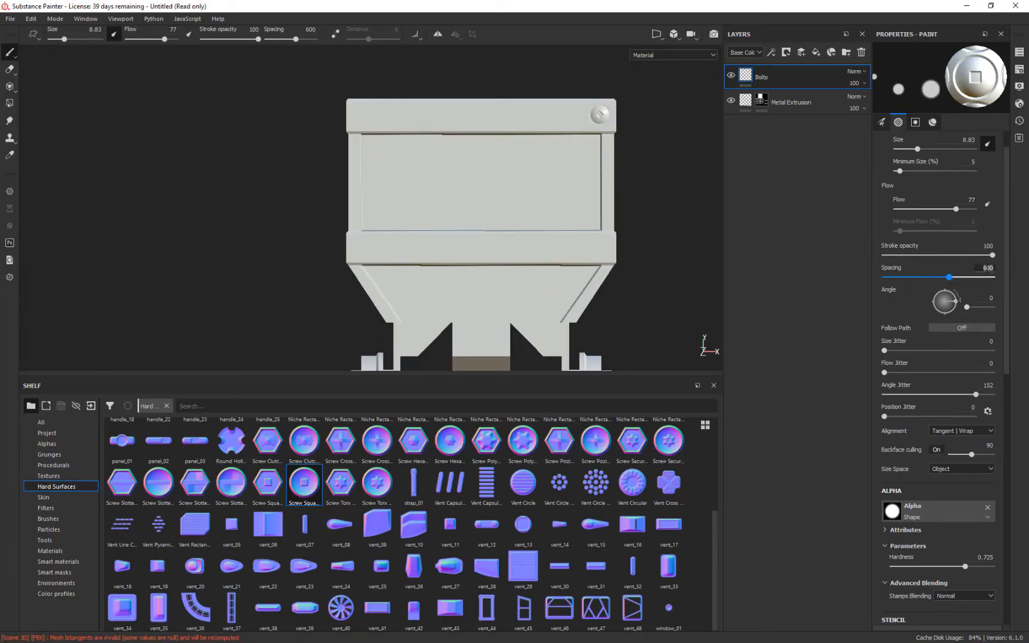
pyautogui.press('BackSpace')
pyautogui.write('5')
pyautogui.hotkey('ctrl', 'z')
pyautogui.click(594, 114)
pyautogui.keyDown('shift'); pyautogui.click(368, 114); pyautogui.keyUp('shift')
pyautogui.click(596, 246)
pyautogui.keyDown('shift'); pyautogui.click(369, 246); pyautogui.keyUp('shift')
# - Stamp matching straight bolt rows along the upper and lower bands of the cart's opposite end
pyautogui.keyDown('alt'); pyautogui.moveTo(303, 272); pyautogui.dragTo(569, 118); pyautogui.keyUp('alt')
pyautogui.keyDown('shift'); pyautogui.click(564, 118); pyautogui.keyUp('shift')
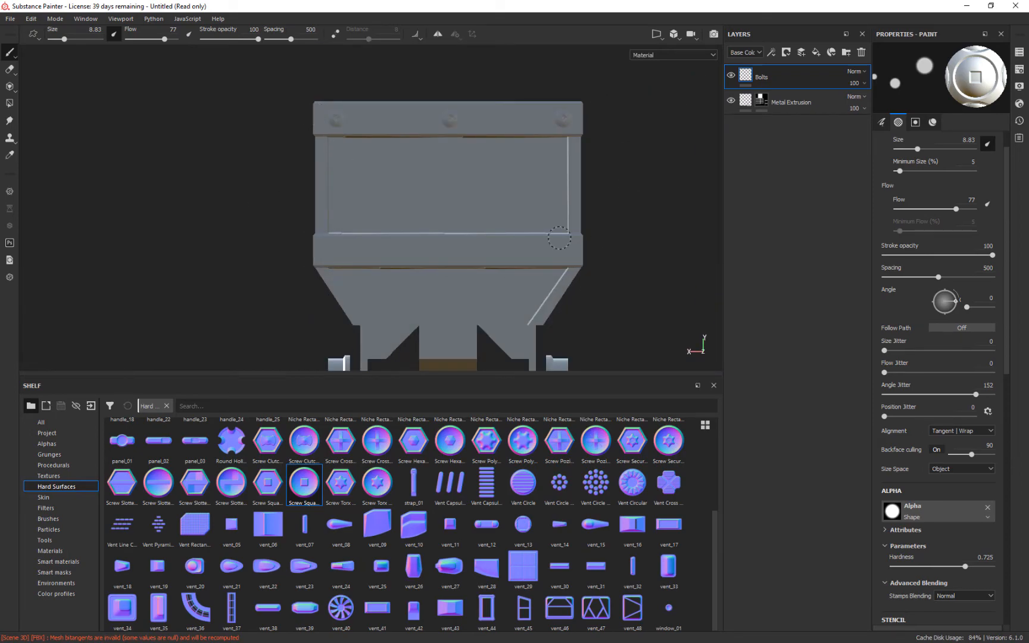
pyautogui.keyDown('shift'); pyautogui.click(315, 248); pyautogui.keyUp('shift')
# - Set the brush spacing to 600 and stamp four-bolt rows along both bands of the remaining long side
pyautogui.keyDown('alt'); pyautogui.keyDown('shift'); pyautogui.moveTo(663, 250); pyautogui.dragTo(1003, 401); pyautogui.keyUp('shift'); pyautogui.keyUp('alt')
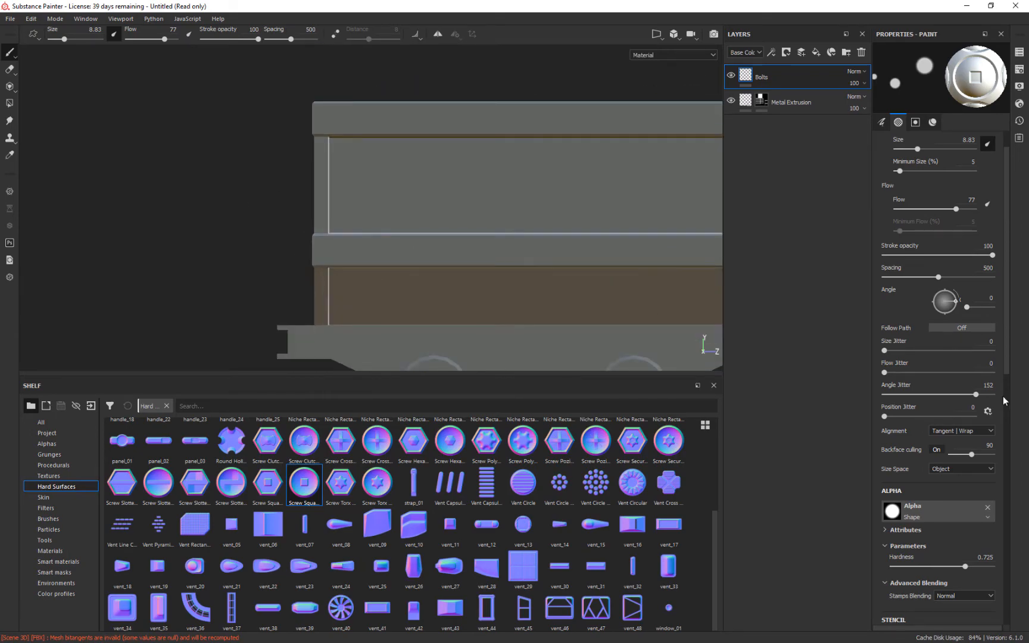
pyautogui.click(977, 269)
pyautogui.write('600')
pyautogui.press('Return')
pyautogui.keyDown('alt'); pyautogui.moveTo(610, 67); pyautogui.dragTo(458, 75, button='middle'); pyautogui.keyUp('alt')
pyautogui.keyDown('shift'); pyautogui.moveTo(701, 199); pyautogui.dragTo(381, 167, button='right'); pyautogui.keyUp('shift')
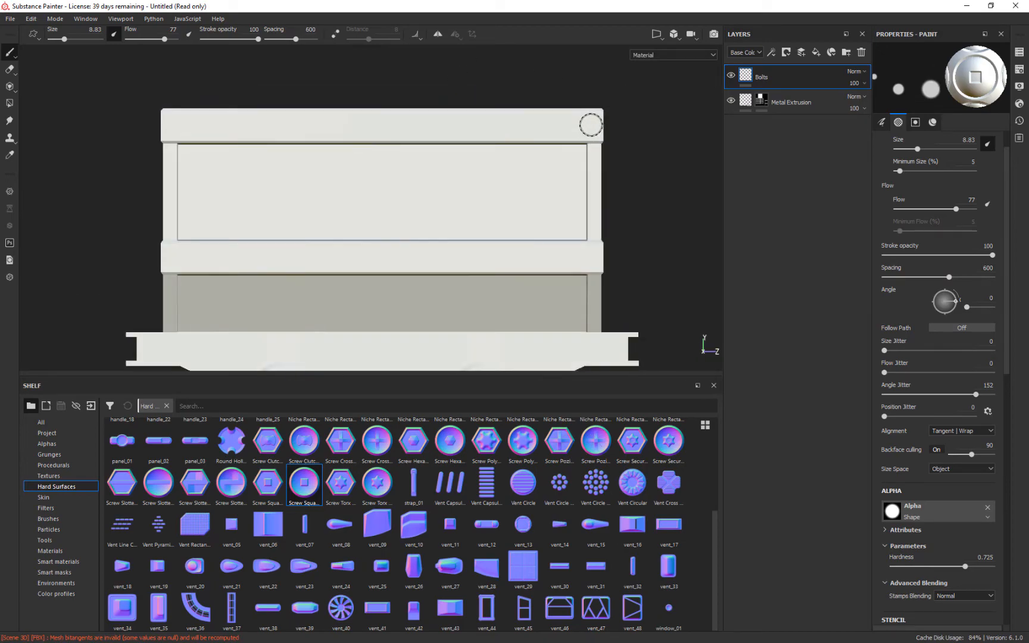
pyautogui.keyDown('shift'); pyautogui.click(588, 124); pyautogui.keyUp('shift')
pyautogui.click(587, 256)
pyautogui.keyDown('shift'); pyautogui.click(178, 256); pyautogui.keyUp('shift')
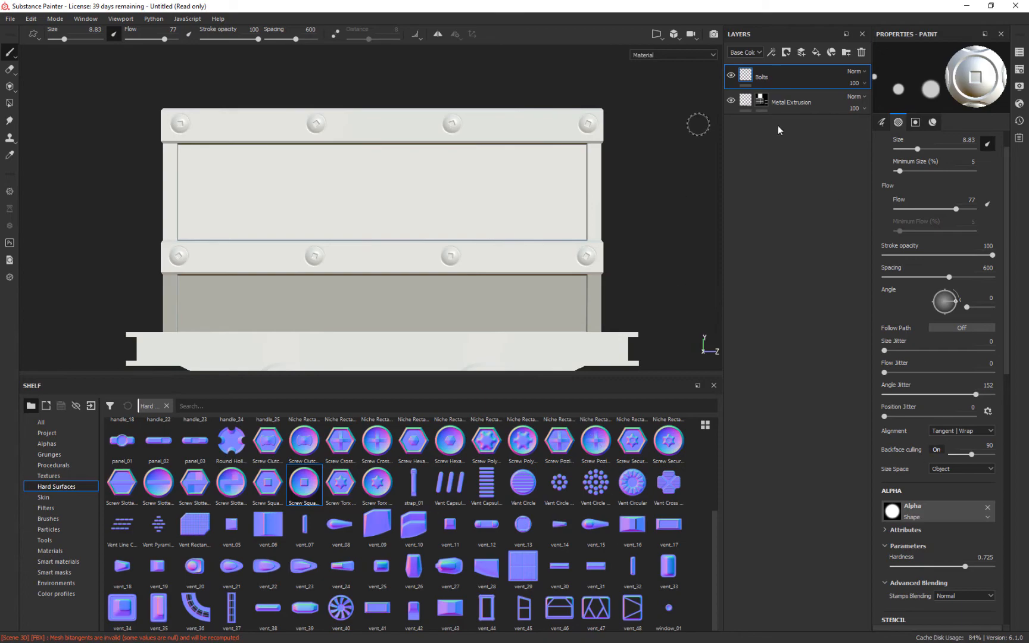
# - Load Screw Torx Round as the brush's normal, reduce the brush size to 3.88 and try small bolts down the vertical corner strip
pyautogui.moveTo(384, 488); pyautogui.dragTo(940, 566)
pyautogui.scroll(-5, 925, 554)
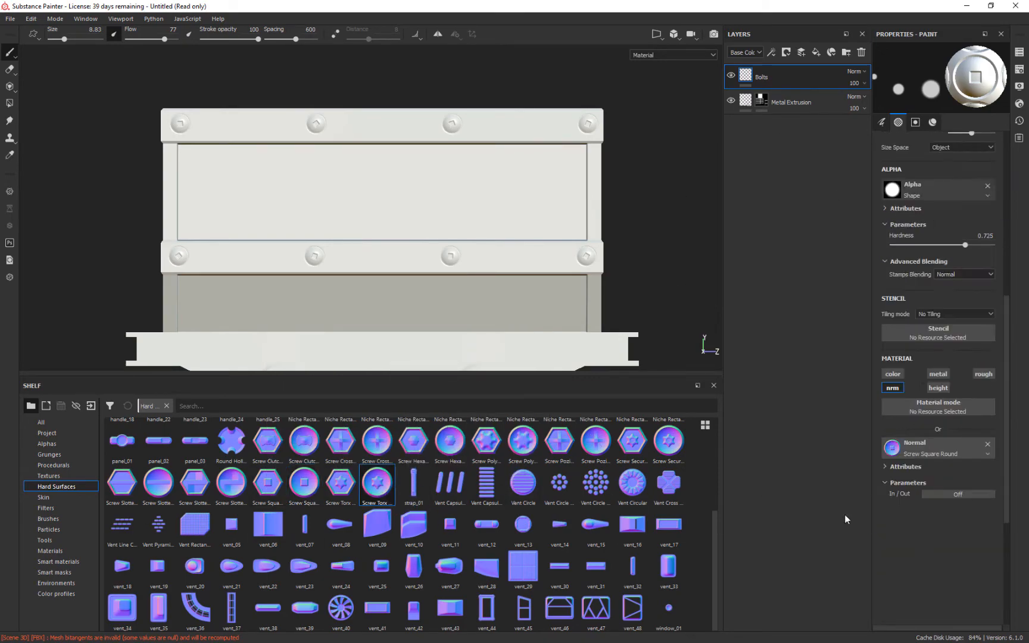
pyautogui.keyDown('ctrl'); pyautogui.moveTo(593, 152); pyautogui.dragTo(563, 151, button='right'); pyautogui.keyUp('ctrl')
pyautogui.click(594, 151)
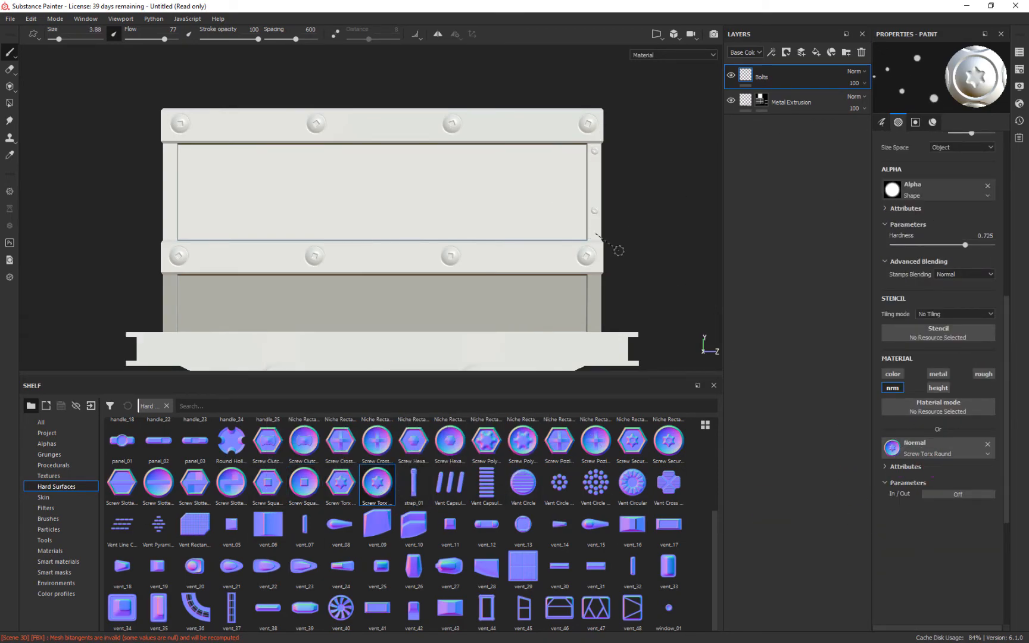
# - Try a brush spacing of 300 on the vertical corner strip, then set the spacing to 250
pyautogui.scroll(5, 993, 297)
pyautogui.click(984, 204)
pyautogui.write('300')
pyautogui.press('Return')
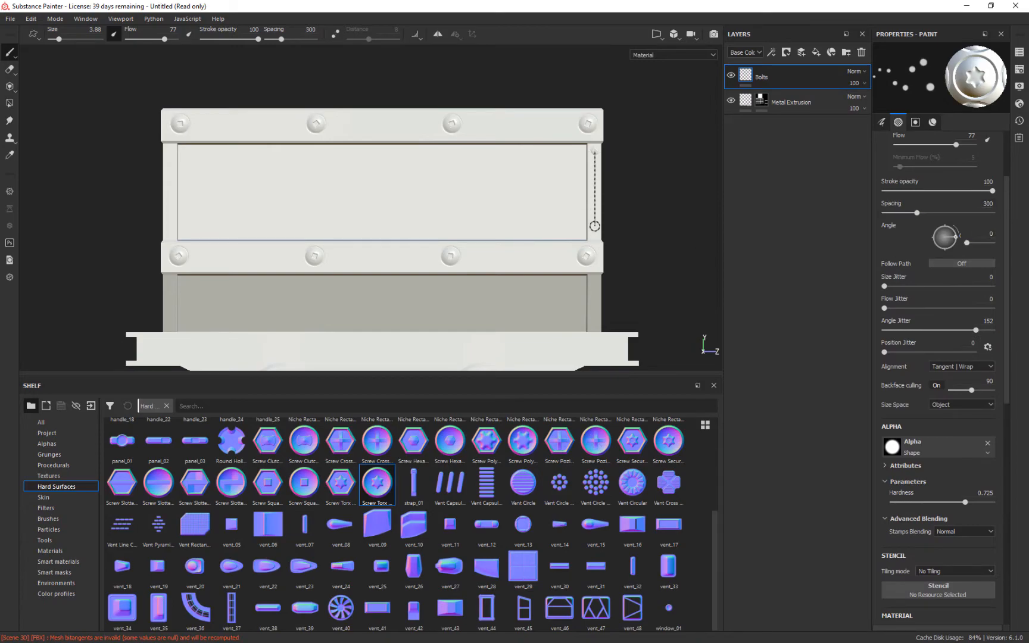
pyautogui.click(986, 203)
pyautogui.write('250')
pyautogui.press('Return')
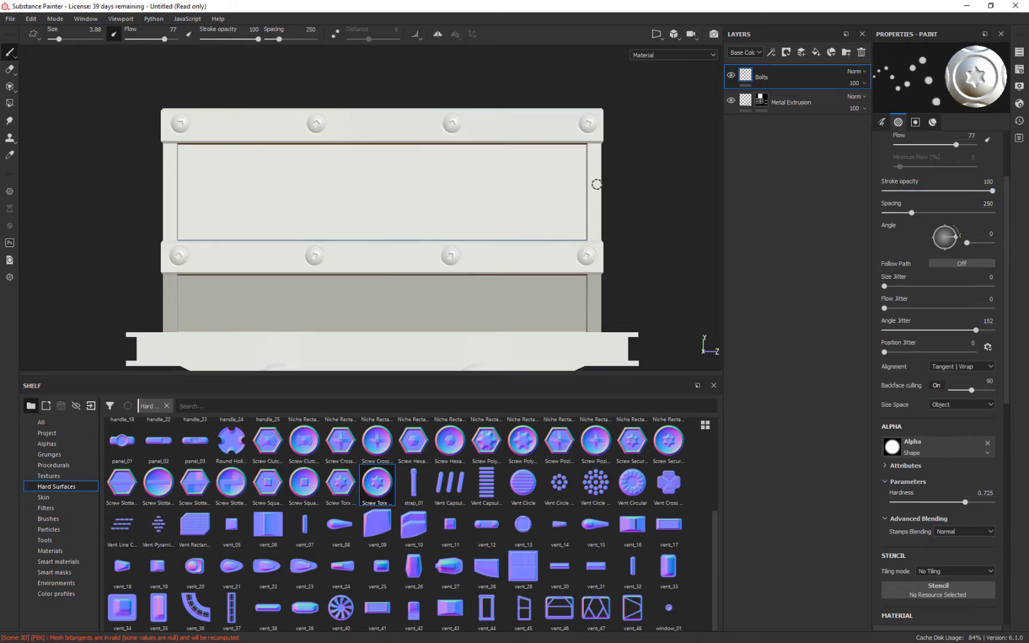
# - Stamp straight rows of small Torx bolts down the vertical corner strips of the first long side and its adjoining end
pyautogui.keyDown('alt'); pyautogui.moveTo(591, 280); pyautogui.dragTo(652, 274); pyautogui.keyUp('alt')
pyautogui.click(168, 149)
pyautogui.keyDown('shift'); pyautogui.click(165, 225); pyautogui.keyUp('shift')
pyautogui.keyDown('alt'); pyautogui.moveTo(166, 225); pyautogui.dragTo(521, 175); pyautogui.keyUp('alt')
pyautogui.click(424, 149)
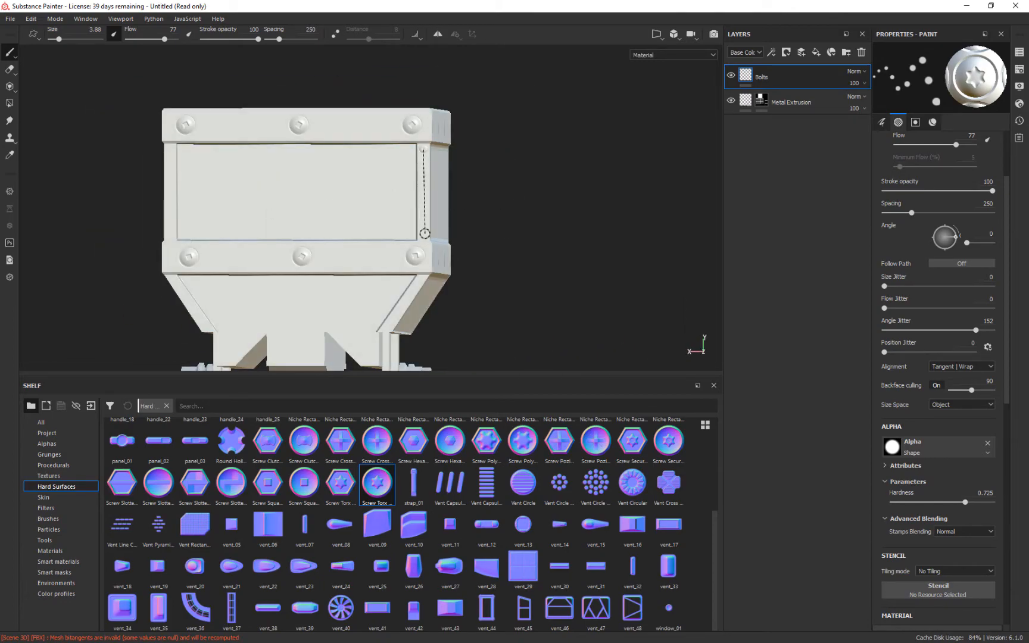
pyautogui.keyDown('shift'); pyautogui.click(423, 232); pyautogui.keyUp('shift')
pyautogui.keyDown('alt'); pyautogui.moveTo(509, 246); pyautogui.dragTo(589, 259, button='middle'); pyautogui.keyUp('alt')
pyautogui.click(504, 166)
pyautogui.keyDown('shift'); pyautogui.click(504, 246); pyautogui.keyUp('shift')
pyautogui.keyDown('alt'); pyautogui.moveTo(602, 256); pyautogui.dragTo(586, 254); pyautogui.keyUp('alt')
pyautogui.click(249, 165)
pyautogui.keyDown('shift'); pyautogui.click(249, 245); pyautogui.keyUp('shift')
# - Stamp matching small bolt rows down both vertical corner strips of the opposite long side
pyautogui.keyDown('alt'); pyautogui.moveTo(251, 244); pyautogui.dragTo(640, 239); pyautogui.keyUp('alt')
pyautogui.click(527, 196)
pyautogui.keyDown('shift'); pyautogui.click(529, 275); pyautogui.keyUp('shift')
pyautogui.keyDown('alt'); pyautogui.moveTo(626, 286); pyautogui.dragTo(761, 295, button='middle'); pyautogui.keyUp('alt')
pyautogui.click(240, 203)
pyautogui.keyDown('shift'); pyautogui.click(240, 280); pyautogui.keyUp('shift')
pyautogui.keyDown('alt'); pyautogui.moveTo(148, 257); pyautogui.dragTo(235, 257, button='middle'); pyautogui.keyUp('alt')
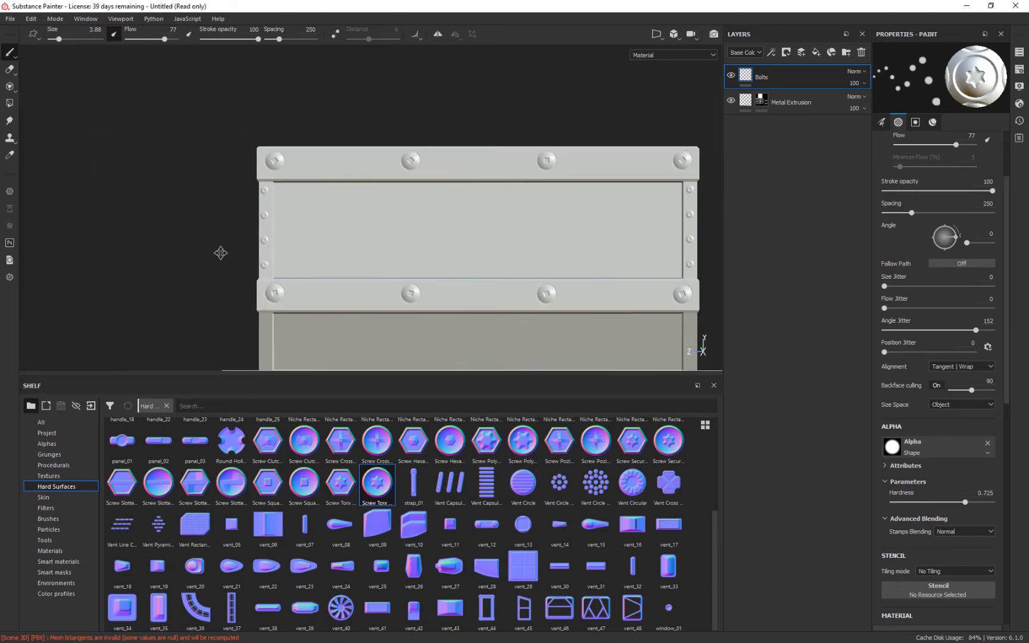
# - Stamp small bolt rows down both vertical corner strips of the cart's remaining end
pyautogui.keyDown('alt'); pyautogui.keyDown('shift'); pyautogui.moveTo(235, 257); pyautogui.dragTo(566, 223); pyautogui.keyUp('shift'); pyautogui.keyUp('alt')
pyautogui.click(419, 163)
pyautogui.keyDown('shift'); pyautogui.click(416, 242); pyautogui.keyUp('shift')
pyautogui.click(166, 164)
pyautogui.keyDown('shift'); pyautogui.click(167, 244); pyautogui.keyUp('shift')
# - Stamp straight rows of small bolts down the sloped lower corner strips around the cart body
pyautogui.keyDown('alt'); pyautogui.moveTo(167, 244); pyautogui.dragTo(256, 259); pyautogui.keyUp('alt')
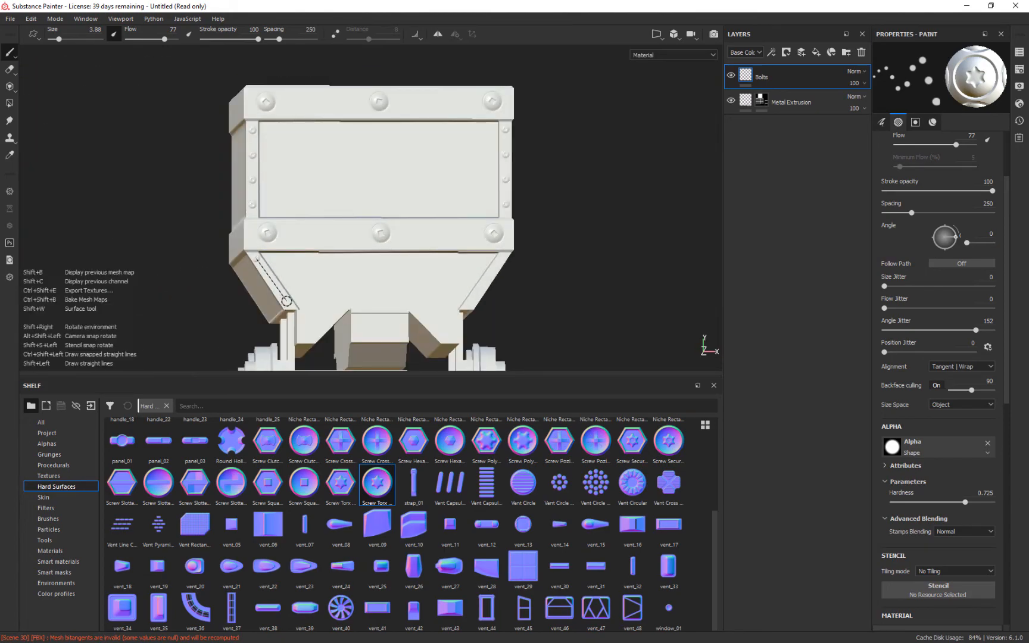
pyautogui.keyDown('alt'); pyautogui.moveTo(604, 334); pyautogui.dragTo(419, 236); pyautogui.keyUp('alt')
pyautogui.keyDown('alt'); pyautogui.keyDown('shift'); pyautogui.moveTo(406, 284); pyautogui.dragTo(631, 223); pyautogui.keyUp('shift'); pyautogui.keyUp('alt')
pyautogui.keyDown('alt'); pyautogui.moveTo(629, 275); pyautogui.dragTo(333, 239); pyautogui.keyUp('alt')
pyautogui.keyDown('alt'); pyautogui.moveTo(333, 239); pyautogui.dragTo(506, 235, button='middle'); pyautogui.keyUp('alt')
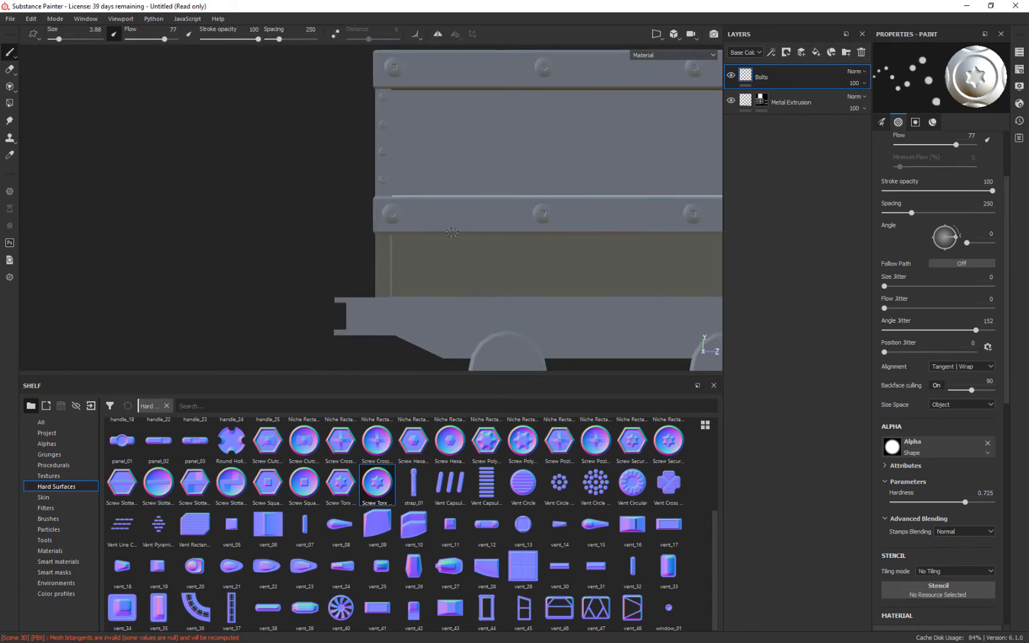
pyautogui.keyDown('alt'); pyautogui.moveTo(693, 223); pyautogui.dragTo(500, 218, button='middle'); pyautogui.keyUp('alt')
pyautogui.keyDown('alt'); pyautogui.moveTo(450, 284); pyautogui.dragTo(447, 142); pyautogui.keyUp('alt')
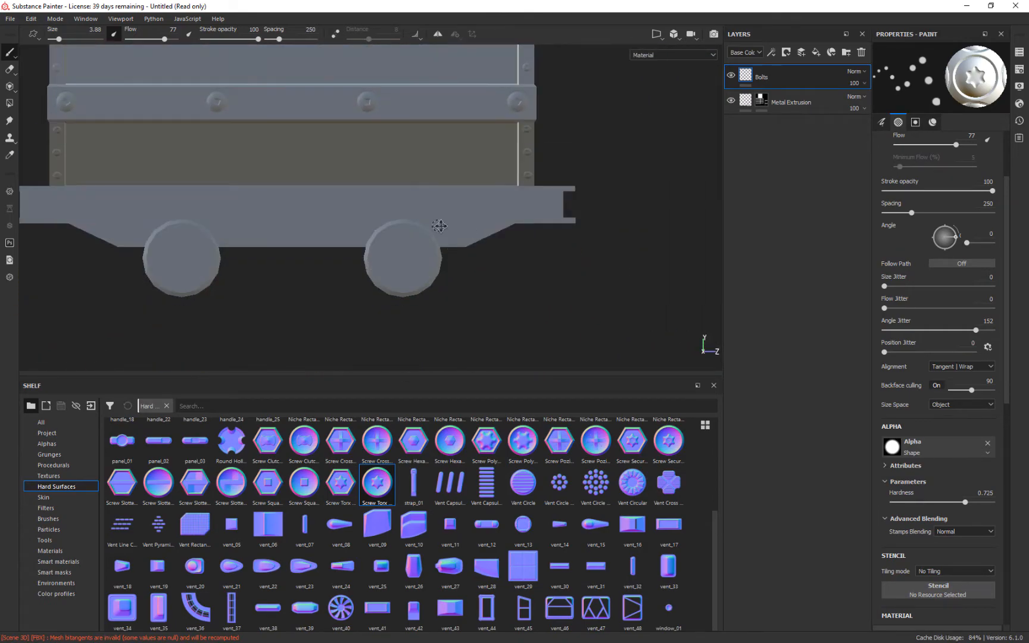
# - Load Circle Button Sliced as the brush's normal, enlarge the brush to 8.83 and stamp it near one end of the chassis side
pyautogui.keyDown('alt'); pyautogui.moveTo(446, 143); pyautogui.dragTo(569, 229, button='middle'); pyautogui.keyUp('alt')
pyautogui.keyDown('alt'); pyautogui.moveTo(289, 214); pyautogui.dragTo(297, 159, button='middle'); pyautogui.keyUp('alt')
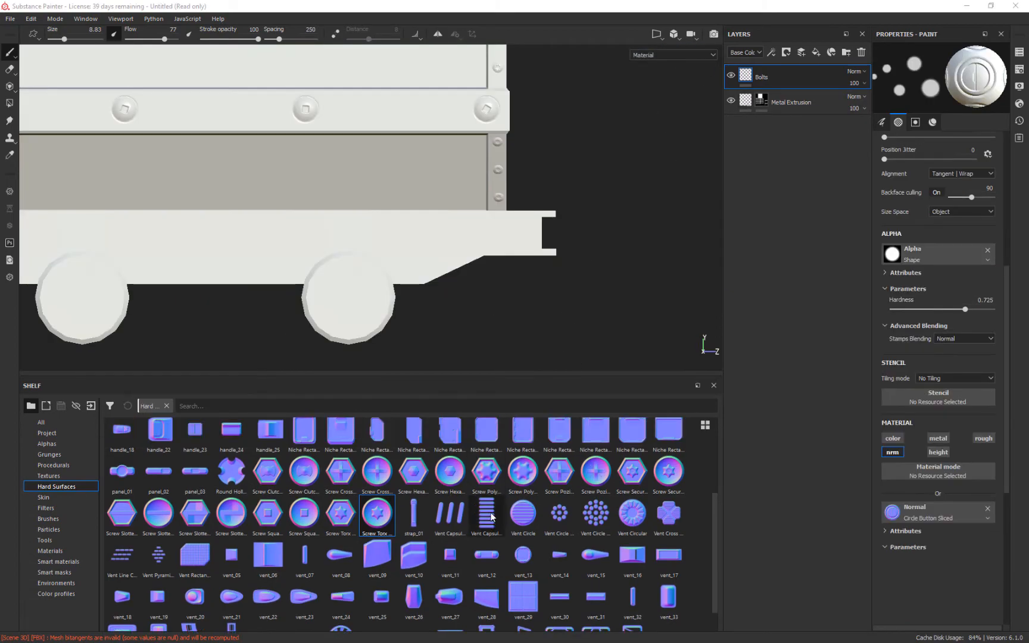
pyautogui.scroll(3, 392, 524)
pyautogui.click(158, 478)
pyautogui.click(471, 251)
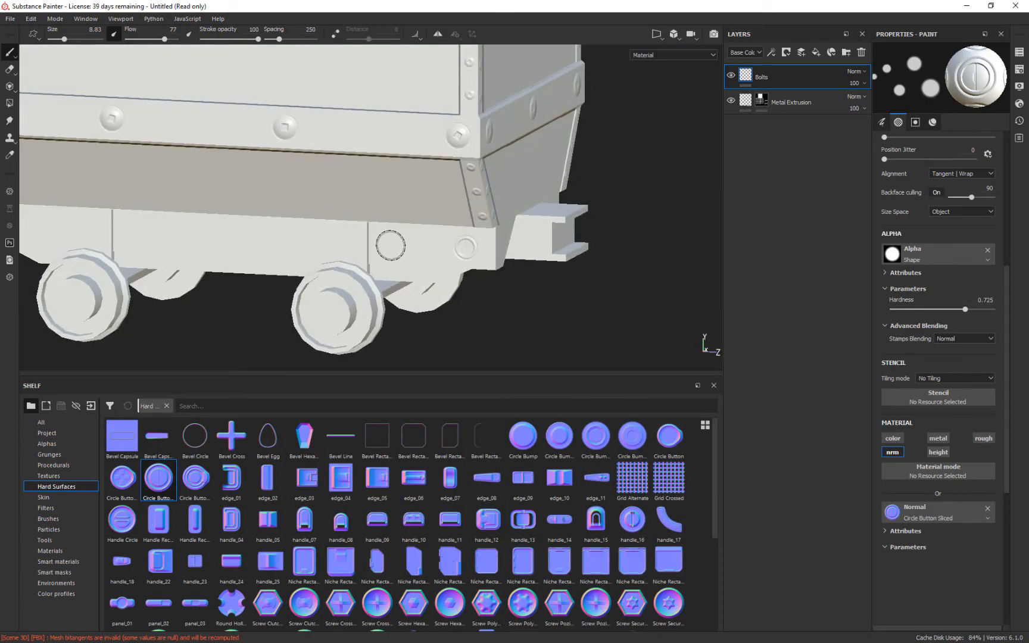
pyautogui.click(391, 244)
# - Stamp the same sliced circle button near the remaining ends of the chassis sides
pyautogui.keyDown('alt'); pyautogui.moveTo(390, 244); pyautogui.dragTo(512, 304); pyautogui.keyUp('alt')
pyautogui.keyDown('alt'); pyautogui.moveTo(512, 305); pyautogui.dragTo(742, 322, button='middle'); pyautogui.keyUp('alt')
pyautogui.keyDown('alt'); pyautogui.moveTo(156, 316); pyautogui.dragTo(782, 312); pyautogui.keyUp('alt')
pyautogui.click(462, 197)
pyautogui.keyDown('alt'); pyautogui.moveTo(452, 292); pyautogui.dragTo(555, 221, button='middle'); pyautogui.keyUp('alt')
pyautogui.click(327, 229)
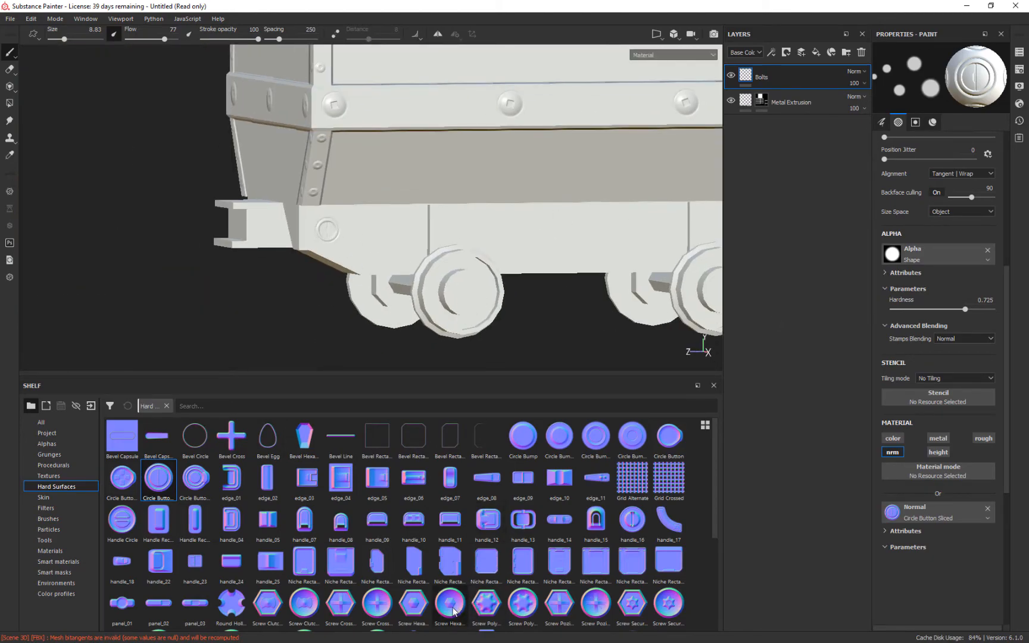
# - Load the slotted hexagon screw as the brush's normal, reduce the brush size to 4.71 and begin stamping it beside the sliced buttons
pyautogui.scroll(-3, 262, 424)
pyautogui.click(194, 513)
pyautogui.keyDown('ctrl'); pyautogui.moveTo(366, 241); pyautogui.dragTo(354, 240, button='right'); pyautogui.keyUp('ctrl')
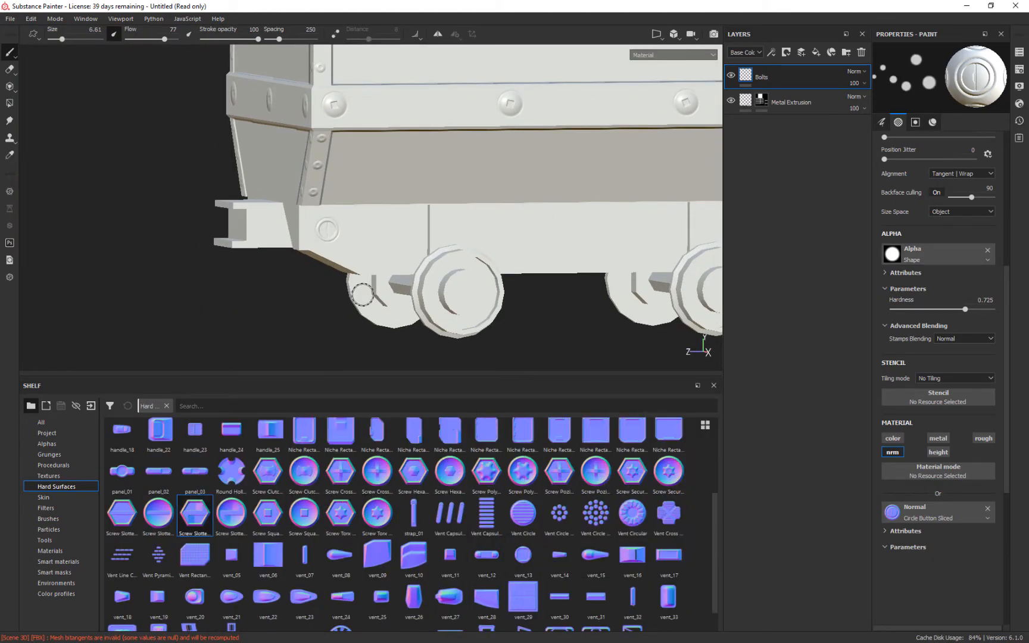
pyautogui.keyDown('alt'); pyautogui.moveTo(364, 241); pyautogui.dragTo(362, 225); pyautogui.keyUp('alt')
pyautogui.keyDown('ctrl'); pyautogui.moveTo(375, 229); pyautogui.dragTo(352, 205, button='right'); pyautogui.keyUp('ctrl')
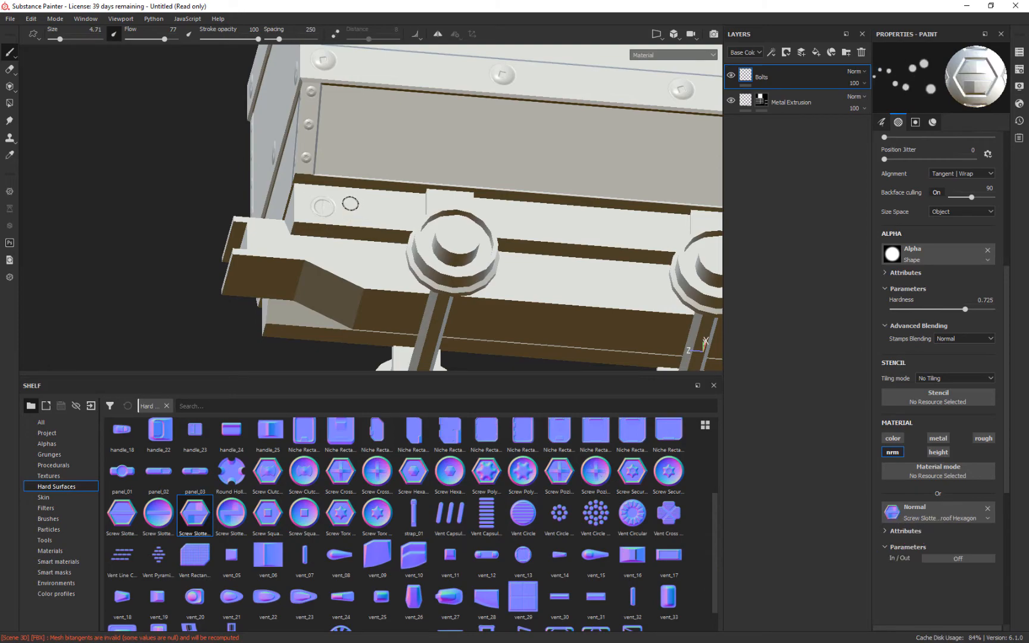
pyautogui.keyDown('alt'); pyautogui.moveTo(415, 213); pyautogui.dragTo(470, 231); pyautogui.keyUp('alt')
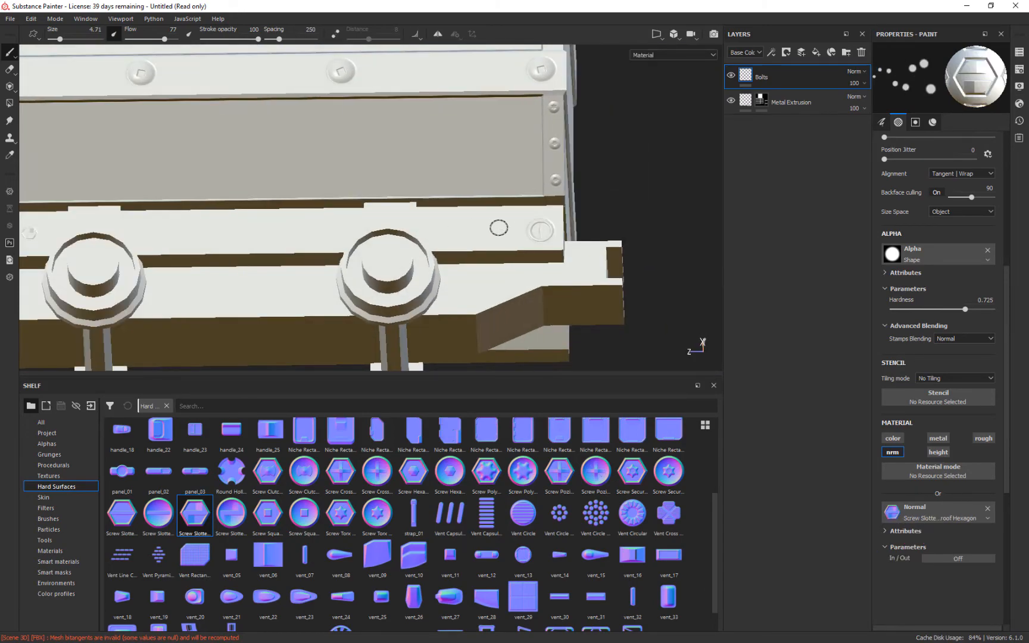
# - Stamp pairs of slotted hexagon screws beside the sliced buttons at the other ends of both chassis sides
pyautogui.keyDown('alt'); pyautogui.moveTo(495, 279); pyautogui.dragTo(488, 328); pyautogui.keyUp('alt')
pyautogui.keyDown('alt'); pyautogui.moveTo(250, 274); pyautogui.dragTo(441, 234, button='middle'); pyautogui.keyUp('alt')
pyautogui.keyDown('alt'); pyautogui.moveTo(115, 329); pyautogui.dragTo(650, 329); pyautogui.keyUp('alt')
pyautogui.keyDown('shift'); pyautogui.moveTo(541, 317); pyautogui.dragTo(464, 264, button='right'); pyautogui.keyUp('shift')
pyautogui.keyDown('alt'); pyautogui.moveTo(464, 263); pyautogui.dragTo(243, 190); pyautogui.keyUp('alt')
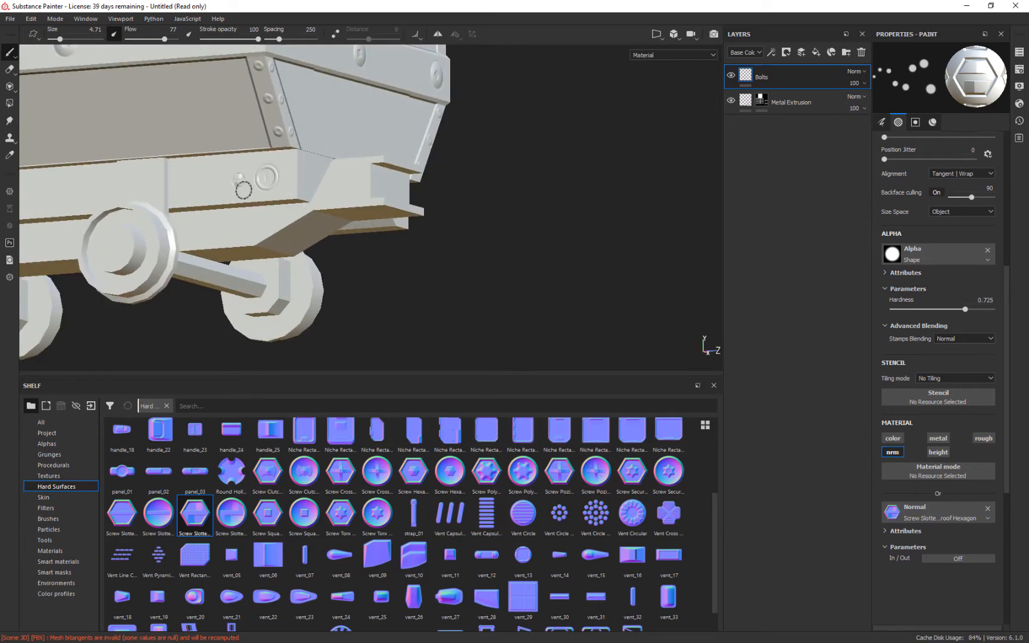
pyautogui.keyDown('shift'); pyautogui.click(179, 186); pyautogui.keyUp('shift')
pyautogui.keyDown('alt'); pyautogui.moveTo(301, 287); pyautogui.dragTo(616, 357); pyautogui.keyUp('alt')
pyautogui.keyDown('shift'); pyautogui.click(115, 262); pyautogui.keyUp('shift')
pyautogui.keyDown('alt'); pyautogui.moveTo(538, 316); pyautogui.dragTo(407, 253); pyautogui.keyUp('alt')
# - Load Vent Circular as the brush's normal and try it on the wheel hubs at a brush size of 11.37
pyautogui.scroll(-3, 406, 252)
pyautogui.keyDown('alt'); pyautogui.moveTo(393, 297); pyautogui.dragTo(529, 242, button='middle'); pyautogui.keyUp('alt')
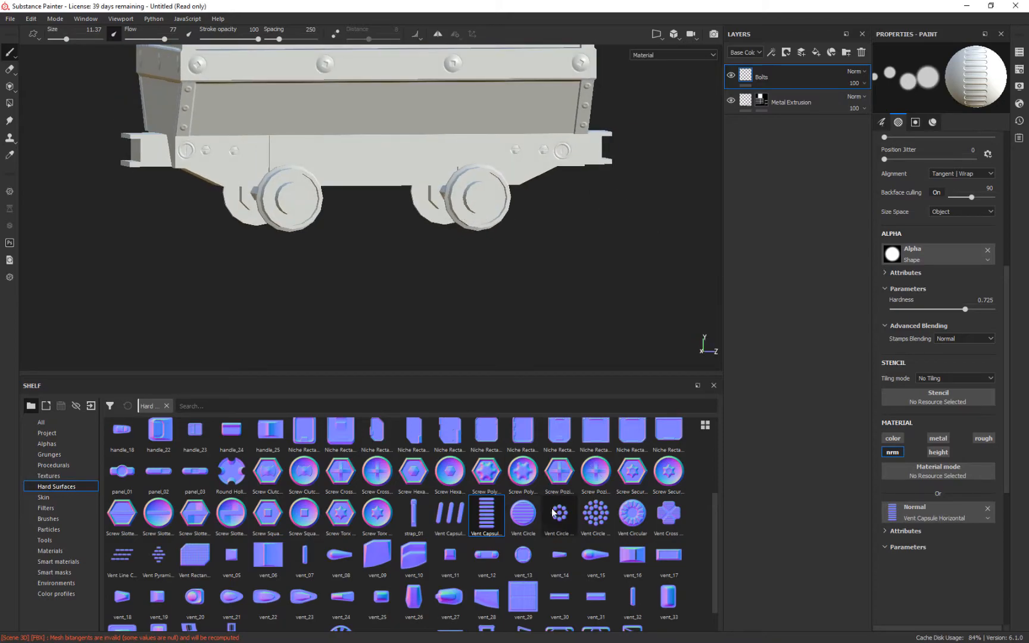
pyautogui.click(559, 513)
pyautogui.click(634, 516)
pyautogui.keyDown('alt'); pyautogui.moveTo(631, 310); pyautogui.dragTo(655, 320); pyautogui.keyUp('alt')
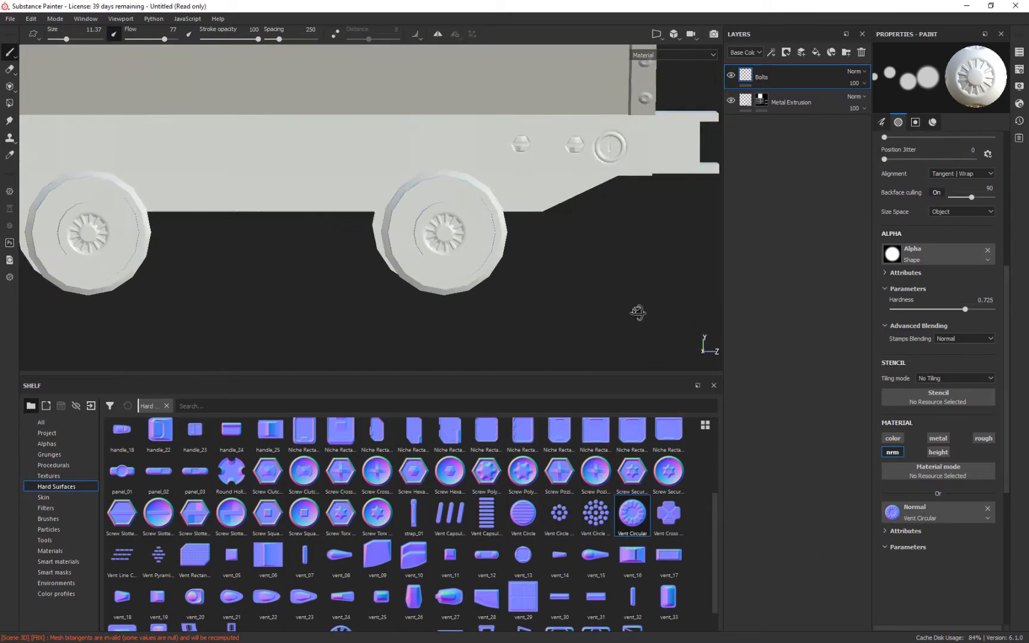
pyautogui.keyDown('alt'); pyautogui.moveTo(638, 313); pyautogui.dragTo(638, 309); pyautogui.keyUp('alt')
# - Undo the hub stamps, enlarge the brush to 15.78 and stamp the circular vent on the wheel hubs again
pyautogui.hotkey('ctrl', 'z')
pyautogui.hotkey('ctrl', 'z')
pyautogui.keyDown('ctrl'); pyautogui.moveTo(443, 210); pyautogui.dragTo(470, 209, button='right'); pyautogui.keyUp('ctrl')
pyautogui.moveTo(536, 280)
pyautogui.keyDown('alt'); pyautogui.mouseDown()
pyautogui.moveTo(719, 301)
pyautogui.moveTo(371, 267)
pyautogui.mouseUp(); pyautogui.keyUp('alt')
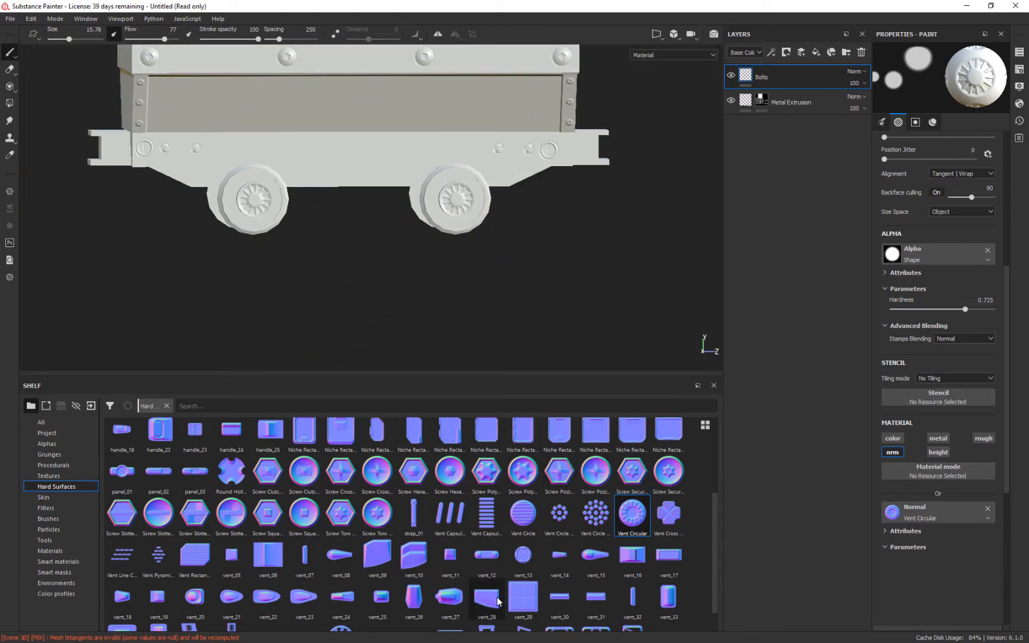
# - Try a Round Hollow normal stamp on the middle of the chassis side and undo it
pyautogui.click(231, 475)
pyautogui.click(345, 149)
pyautogui.keyDown('alt'); pyautogui.moveTo(352, 161); pyautogui.dragTo(264, 172); pyautogui.keyUp('alt')
pyautogui.keyDown('alt'); pyautogui.moveTo(214, 201); pyautogui.dragTo(353, 213); pyautogui.keyUp('alt')
pyautogui.hotkey('ctrl', 'z')
# - Load Circle Bump as the brush's normal, reduce the brush size to 10.06 and try a stamp on the middle of the chassis side
pyautogui.scroll(3, 381, 524)
pyautogui.click(270, 522)
pyautogui.moveTo(523, 436); pyautogui.dragTo(891, 512)
pyautogui.keyDown('alt'); pyautogui.moveTo(383, 305); pyautogui.dragTo(373, 61); pyautogui.keyUp('alt')
pyautogui.keyDown('ctrl'); pyautogui.moveTo(406, 75); pyautogui.dragTo(387, 75, button='right'); pyautogui.keyUp('ctrl')
pyautogui.click(406, 76)
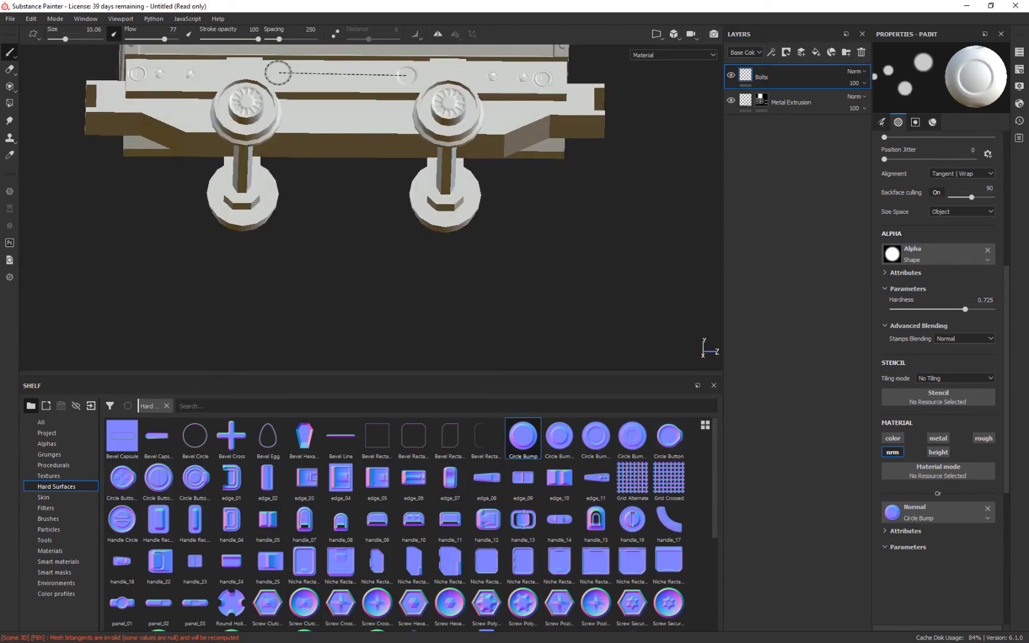
# - Set the brush spacing to 100 and stamp a straight row of circle bumps along the middle of the chassis side
pyautogui.scroll(5, 993, 259)
pyautogui.moveTo(990, 279); pyautogui.dragTo(894, 277)
pyautogui.keyDown('alt'); pyautogui.moveTo(415, 72); pyautogui.dragTo(468, 337); pyautogui.keyUp('alt')
pyautogui.keyDown('shift'); pyautogui.moveTo(467, 337); pyautogui.dragTo(596, 304, button='right'); pyautogui.keyUp('shift')
pyautogui.moveTo(327, 274)
pyautogui.keyDown('alt'); pyautogui.mouseDown()
pyautogui.moveTo(361, 232)
pyautogui.moveTo(361, 260)
pyautogui.moveTo(324, 306)
pyautogui.moveTo(349, 286)
pyautogui.moveTo(350, 301)
pyautogui.moveTo(345, 230)
pyautogui.mouseUp(); pyautogui.keyUp('alt')
pyautogui.click(398, 188)
pyautogui.keyDown('shift'); pyautogui.click(262, 186); pyautogui.keyUp('shift')
# - Reduce the brush size to 6.61 and stamp a straight row of smaller circle bumps along the chassis's lower edge
pyautogui.press('[')
pyautogui.press('[')
pyautogui.click(388, 218)
pyautogui.click(482, 251)
pyautogui.keyDown('shift'); pyautogui.click(188, 253); pyautogui.keyUp('shift')
pyautogui.moveTo(301, 331)
pyautogui.keyDown('alt'); pyautogui.mouseDown()
pyautogui.moveTo(181, 378)
pyautogui.moveTo(303, 323)
pyautogui.mouseUp(); pyautogui.keyUp('alt')
pyautogui.moveTo(570, 365)
pyautogui.keyDown('alt'); pyautogui.mouseDown()
pyautogui.moveTo(603, 268)
pyautogui.moveTo(485, 292)
pyautogui.moveTo(496, 319)
pyautogui.moveTo(506, 190)
pyautogui.moveTo(363, 300)
pyautogui.moveTo(482, 105)
pyautogui.mouseUp(); pyautogui.keyUp('alt')
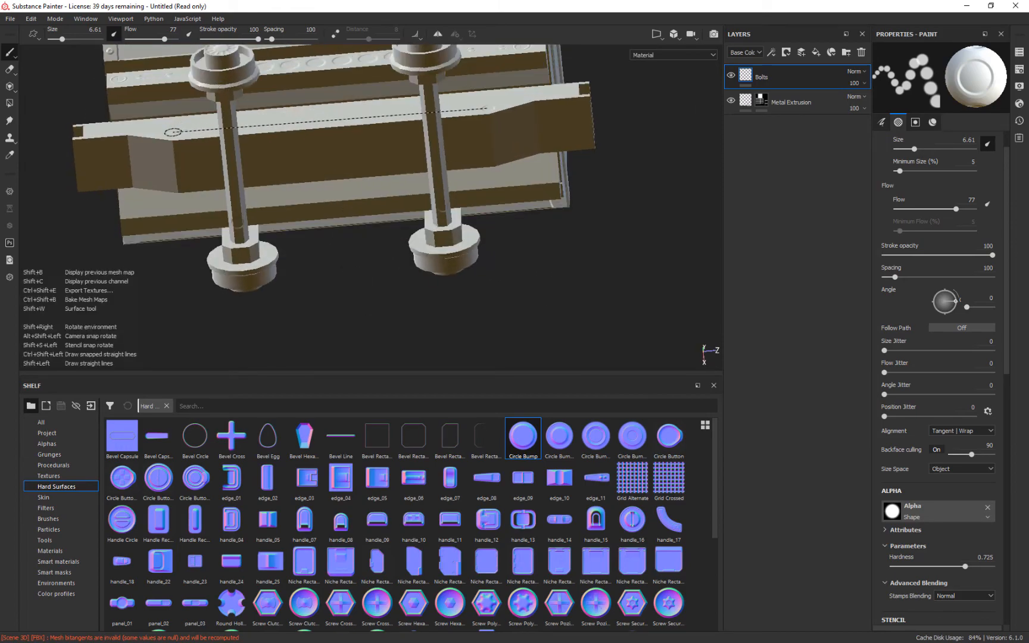
# - Clear the brush's normal to a uniform color and inspect the cart from underneath and from all sides
pyautogui.scroll(-3, 937, 542)
pyautogui.keyDown('alt'); pyautogui.moveTo(594, 301); pyautogui.dragTo(454, 65); pyautogui.keyUp('alt')
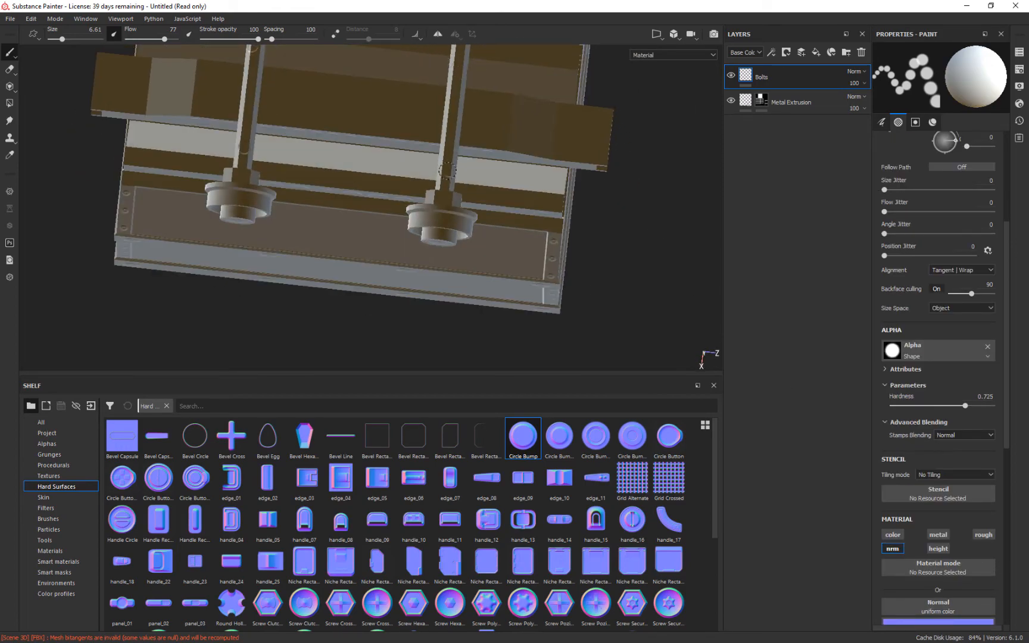
pyautogui.keyDown('alt'); pyautogui.moveTo(249, 149); pyautogui.dragTo(341, 169); pyautogui.keyUp('alt')
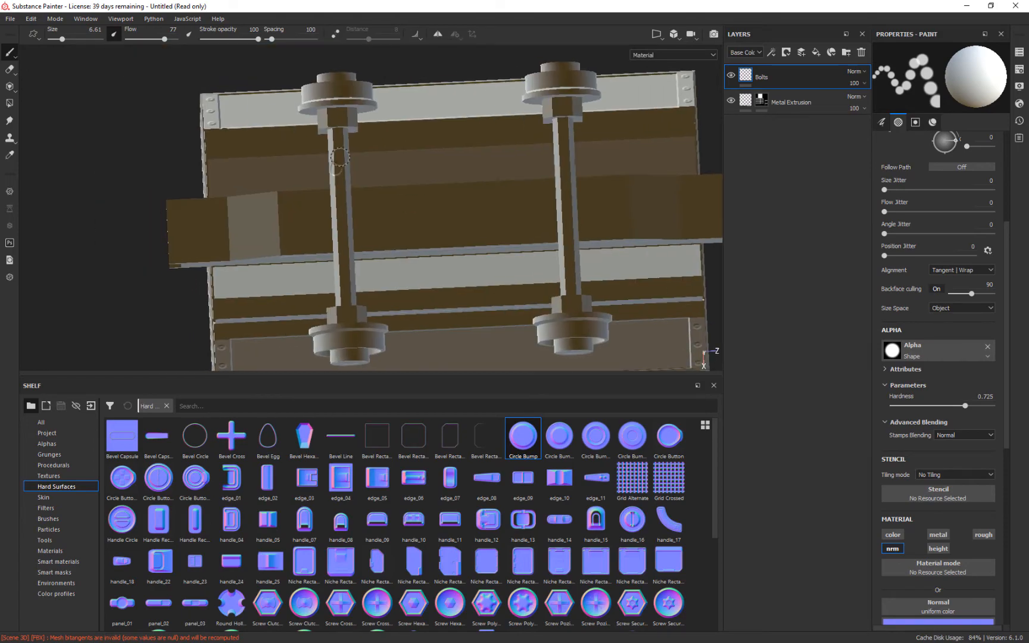
pyautogui.press('f')
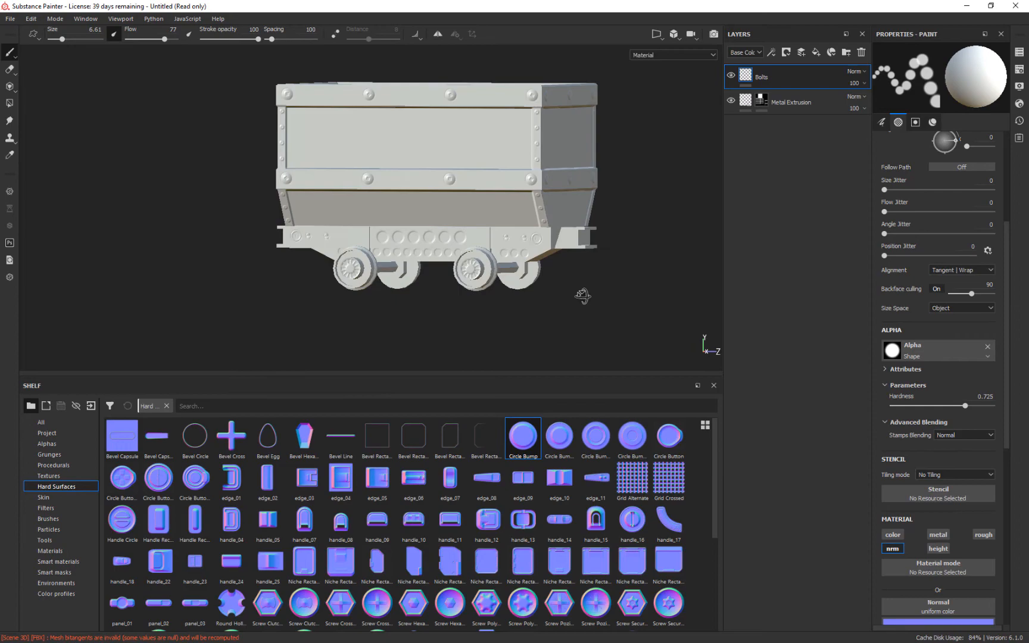
pyautogui.keyDown('alt'); pyautogui.moveTo(435, 342); pyautogui.dragTo(663, 296); pyautogui.keyUp('alt')
pyautogui.keyDown('alt'); pyautogui.moveTo(772, 315); pyautogui.dragTo(686, 328); pyautogui.keyUp('alt')
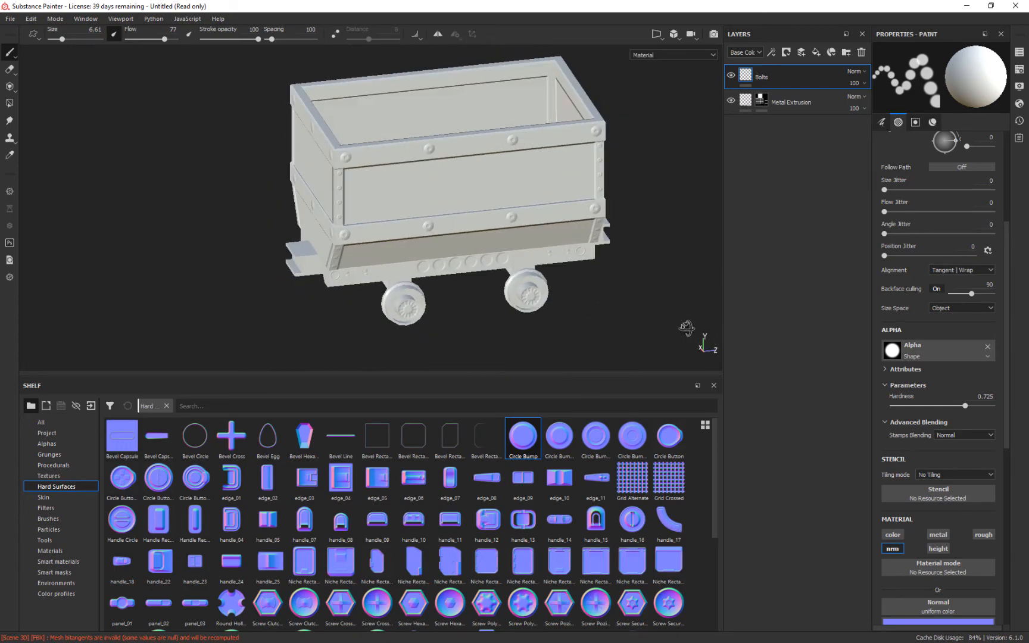
pyautogui.keyDown('alt'); pyautogui.moveTo(704, 242); pyautogui.dragTo(646, 270); pyautogui.keyUp('alt')
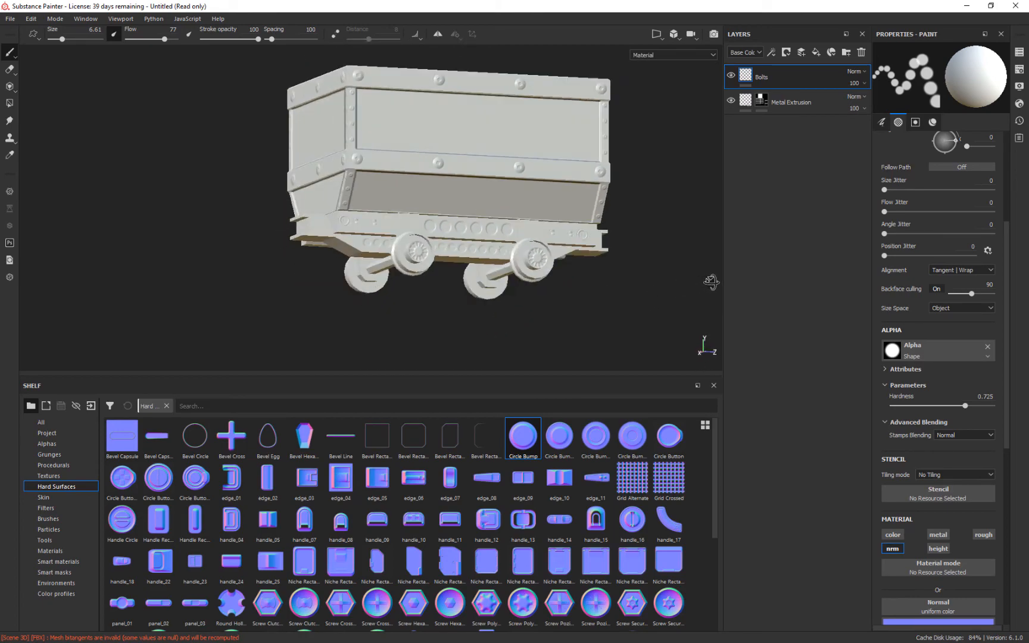
pyautogui.keyDown('alt'); pyautogui.moveTo(492, 305); pyautogui.dragTo(622, 307); pyautogui.keyUp('alt')
# - Load edge_08 as the brush's normal and set the brush angle to 90
pyautogui.click(502, 492)
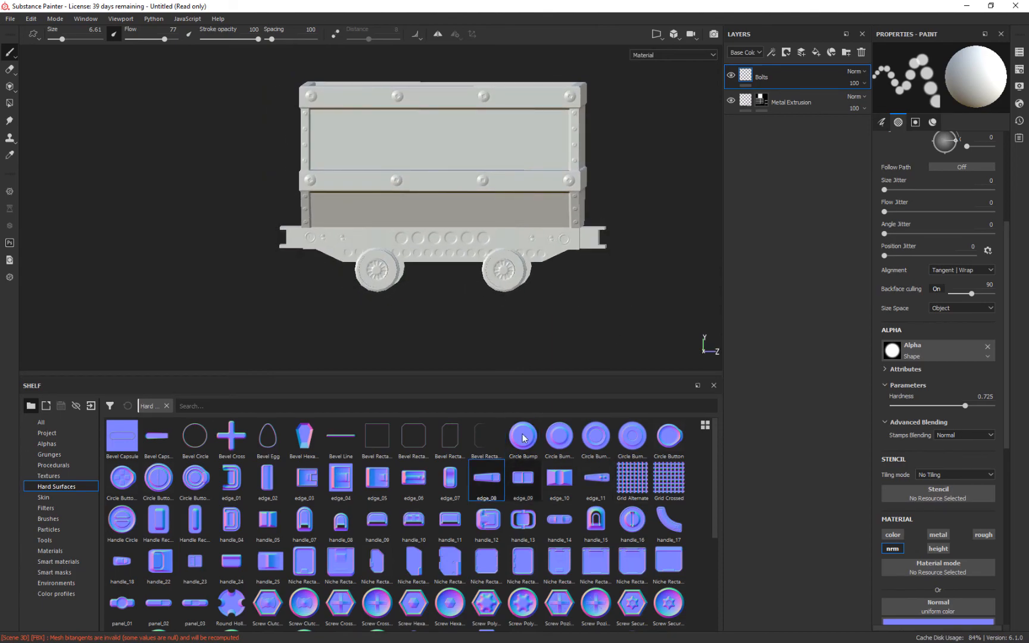
pyautogui.moveTo(485, 481); pyautogui.dragTo(949, 606)
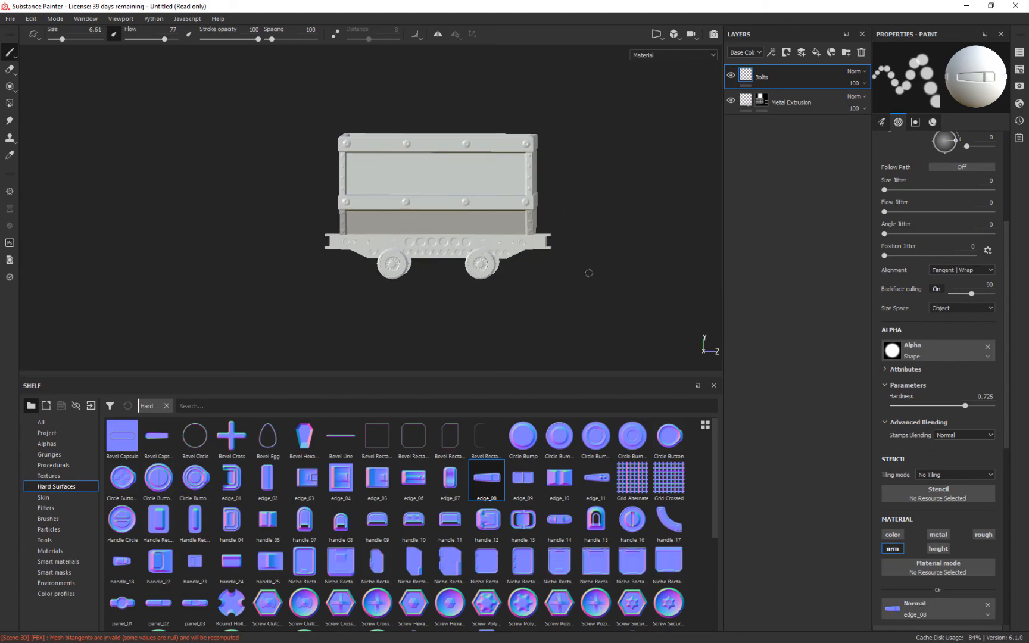
pyautogui.scroll(5, 523, 271)
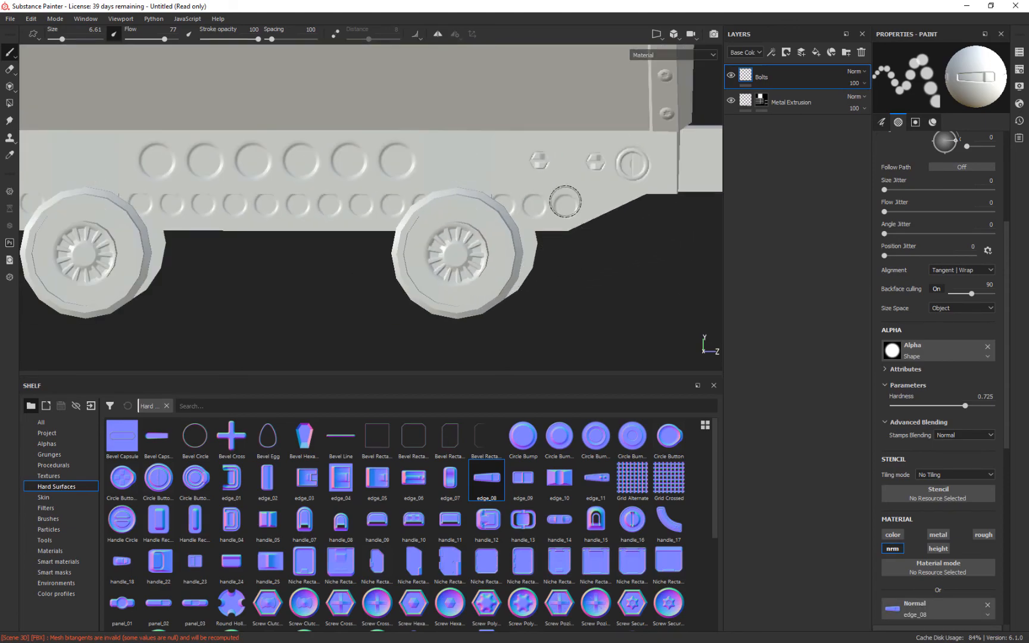
pyautogui.keyDown('alt'); pyautogui.moveTo(584, 278); pyautogui.dragTo(643, 285); pyautogui.keyUp('alt')
pyautogui.moveTo(689, 177)
pyautogui.keyDown('alt'); pyautogui.mouseDown()
pyautogui.moveTo(566, 321)
pyautogui.moveTo(614, 314)
pyautogui.moveTo(474, 366)
pyautogui.moveTo(494, 361)
pyautogui.moveTo(599, 206)
pyautogui.mouseUp(); pyautogui.keyUp('alt')
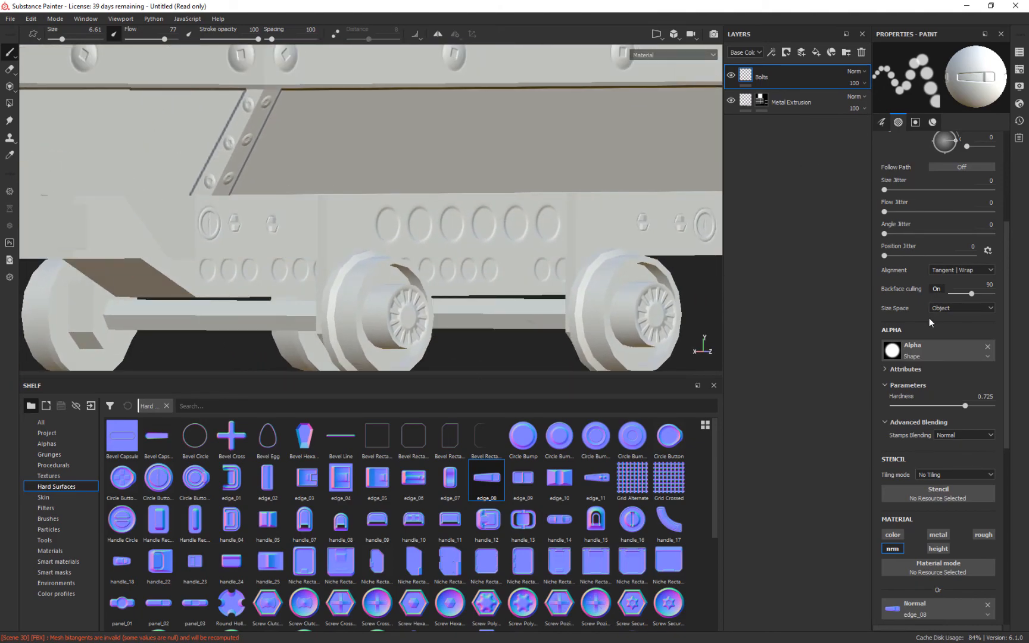
pyautogui.scroll(5, 941, 320)
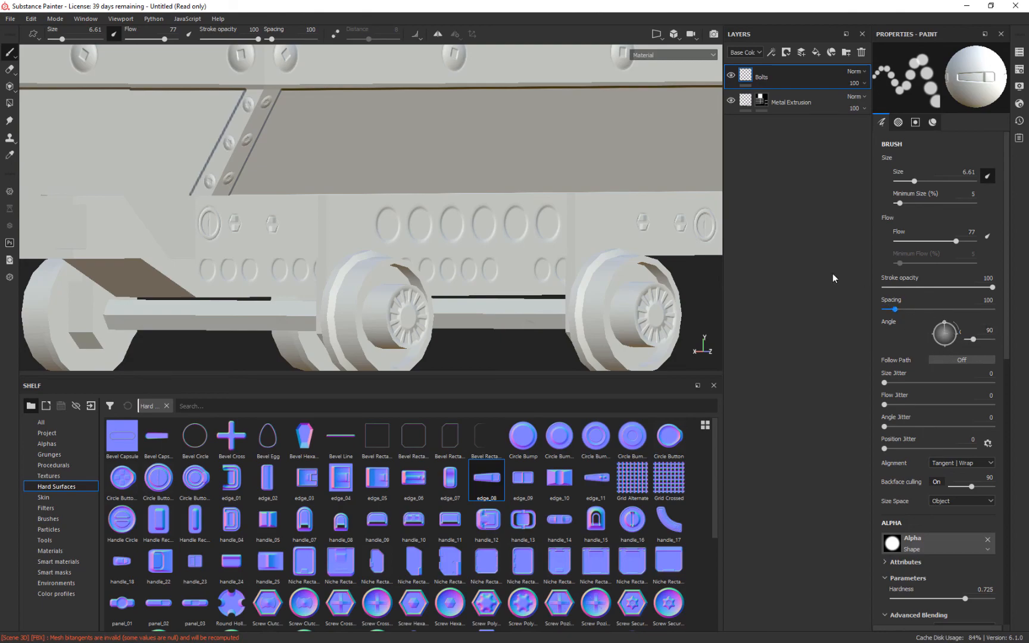
# - Enlarge the brush to 14.23 and stamp the edge_08 detail above each wheel on both chassis sides
pyautogui.keyDown('ctrl'); pyautogui.moveTo(591, 229); pyautogui.dragTo(663, 229, button='right'); pyautogui.keyUp('ctrl')
pyautogui.click(592, 227)
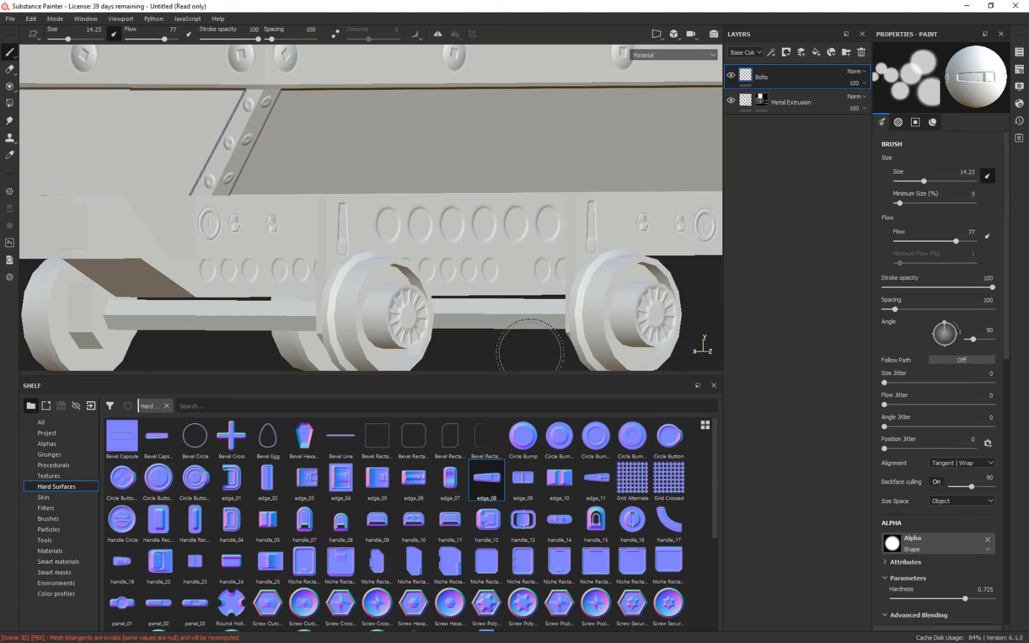
pyautogui.keyDown('alt'); pyautogui.moveTo(534, 348); pyautogui.dragTo(429, 357); pyautogui.keyUp('alt')
pyautogui.keyDown('alt'); pyautogui.moveTo(507, 340); pyautogui.dragTo(615, 304); pyautogui.keyUp('alt')
# - Load edge_10 as the brush's normal and stamp it on the sides of the couplers at the cart's ends
pyautogui.moveTo(559, 478); pyautogui.dragTo(920, 576)
pyautogui.scroll(-7, 893, 518)
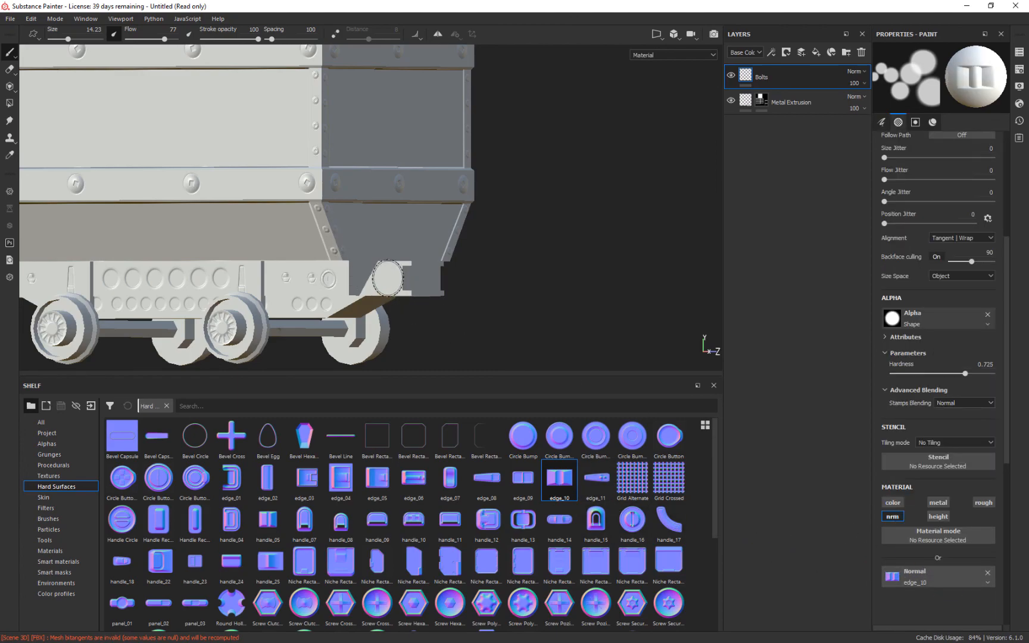
pyautogui.keyDown('alt'); pyautogui.moveTo(559, 342); pyautogui.dragTo(278, 302); pyautogui.keyUp('alt')
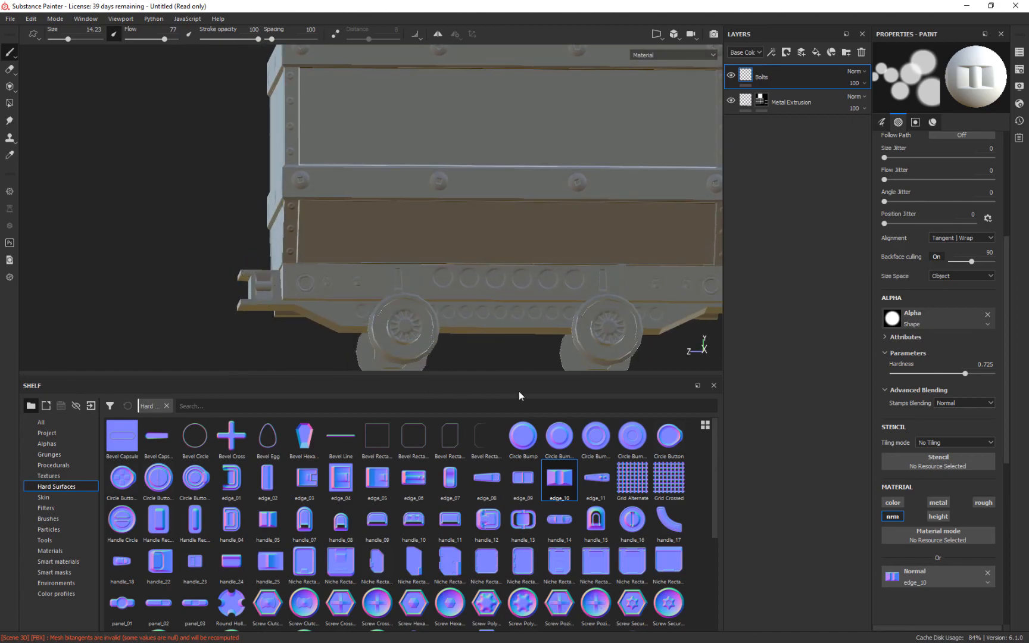
pyautogui.keyDown('alt'); pyautogui.moveTo(573, 335); pyautogui.dragTo(441, 307, button='middle'); pyautogui.keyUp('alt')
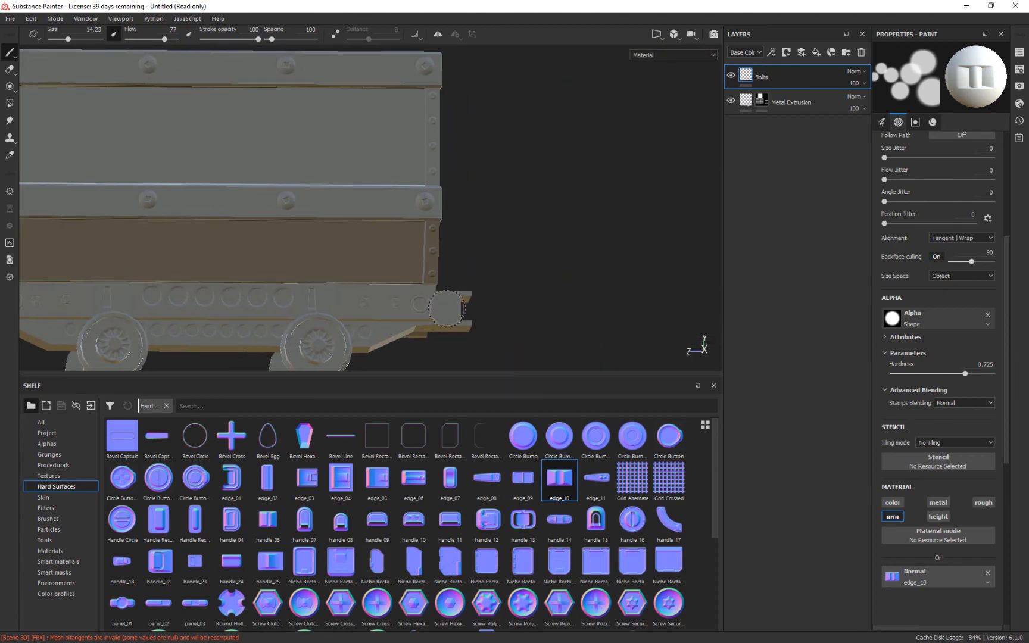
pyautogui.keyDown('alt'); pyautogui.moveTo(469, 312); pyautogui.dragTo(624, 292); pyautogui.keyUp('alt')
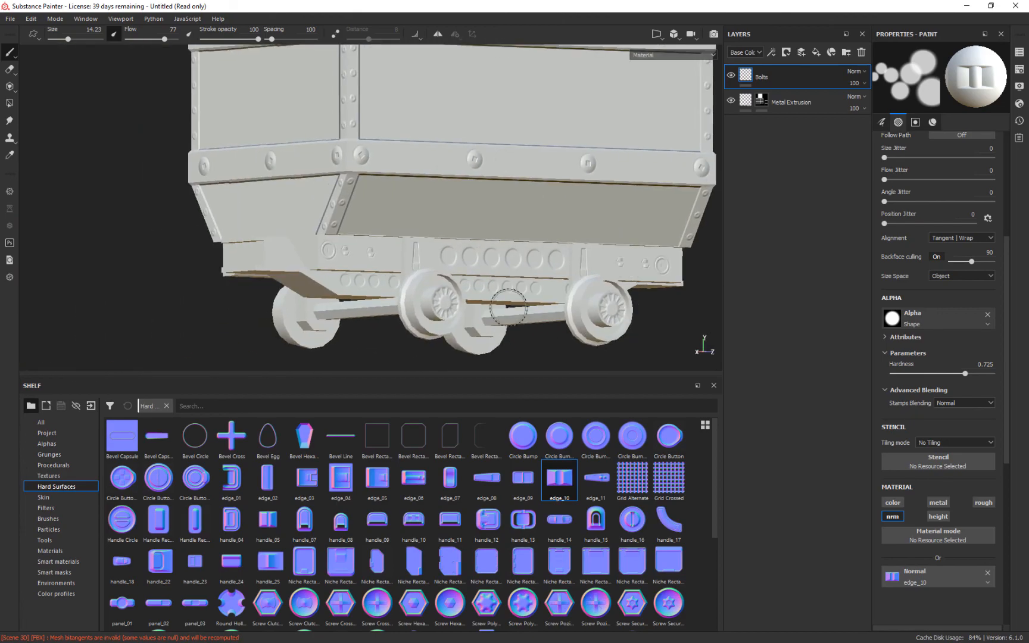
pyautogui.keyDown('alt'); pyautogui.moveTo(336, 353); pyautogui.dragTo(424, 440); pyautogui.keyUp('alt')
pyautogui.keyDown('alt'); pyautogui.moveTo(610, 314); pyautogui.dragTo(493, 138); pyautogui.keyUp('alt')
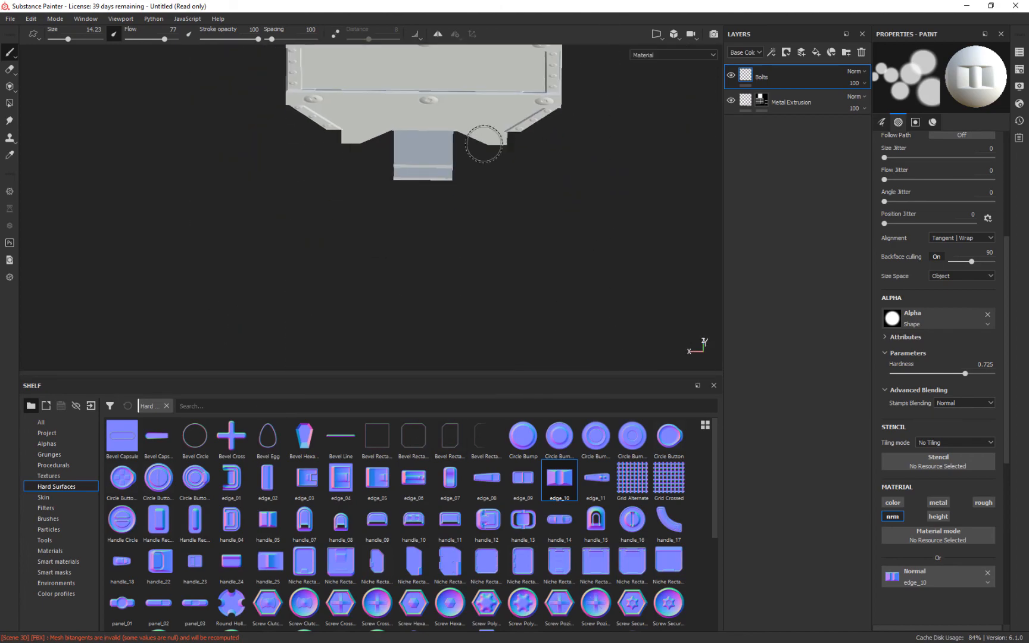
pyautogui.keyDown('alt'); pyautogui.moveTo(583, 232); pyautogui.dragTo(417, 96, button='middle'); pyautogui.keyUp('alt')
pyautogui.keyDown('alt'); pyautogui.moveTo(453, 145); pyautogui.dragTo(409, 212); pyautogui.keyUp('alt')
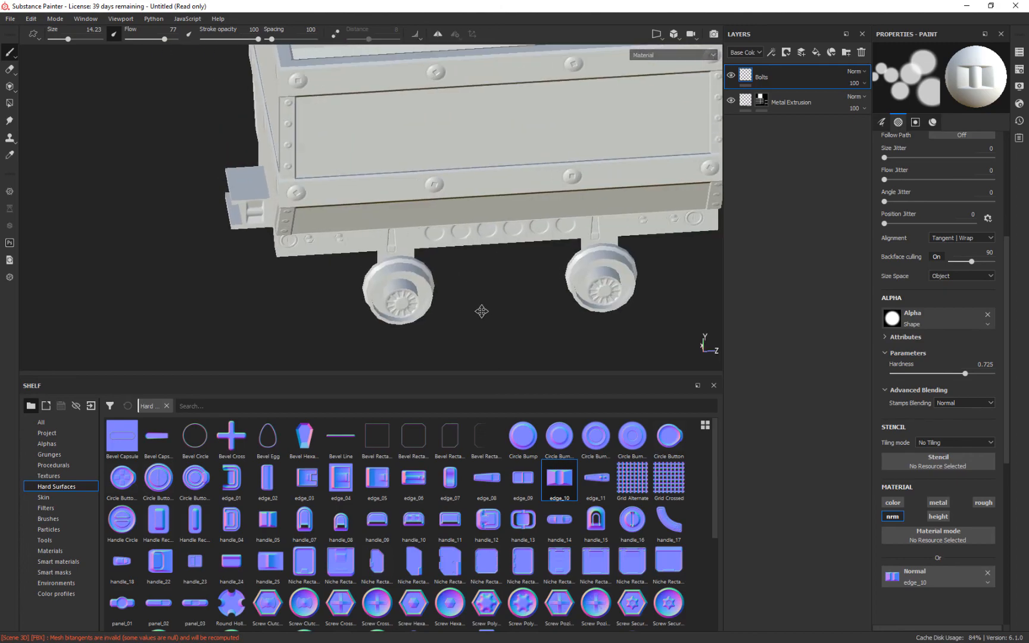